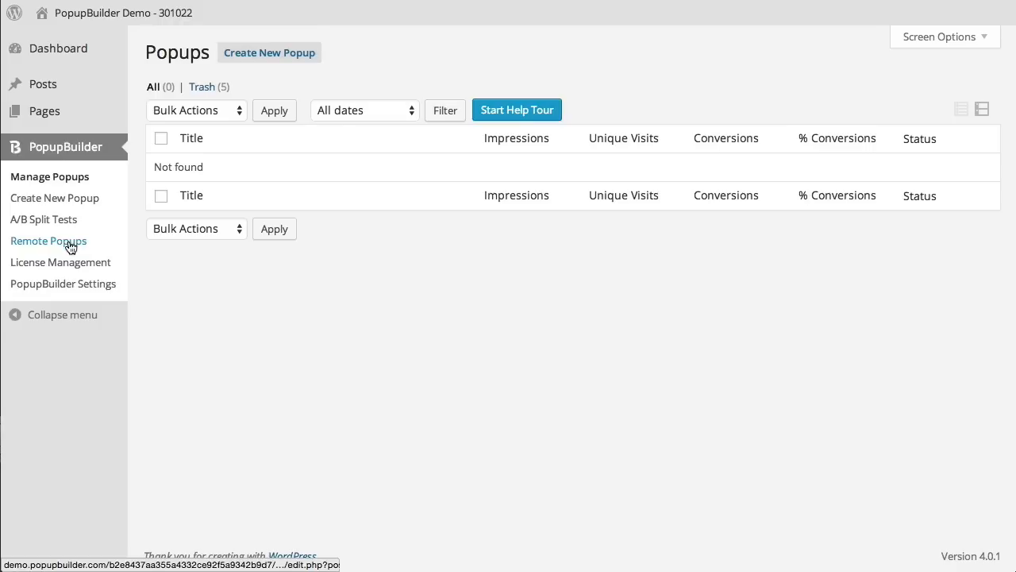
- Create a new popup titled "Assassin's Creed Popup"
left_click(281, 55)
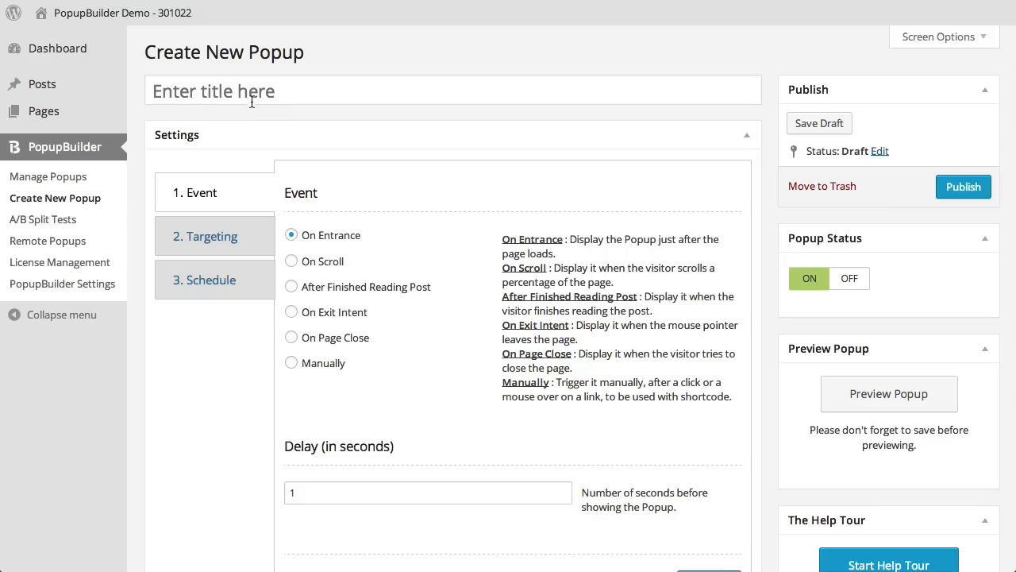
left_click(252, 96)
type("Assassin'")
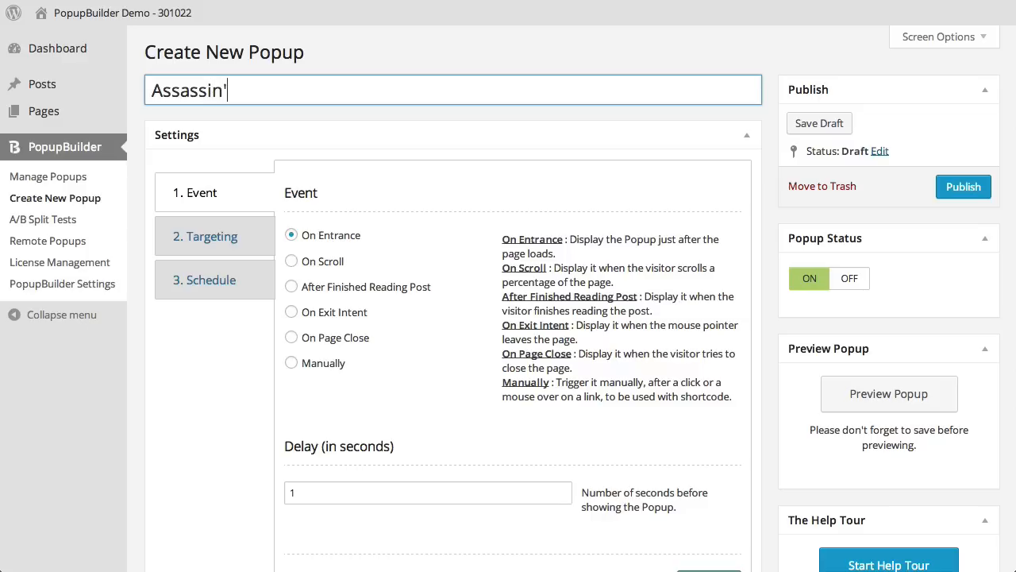
type("s Creed Popup")
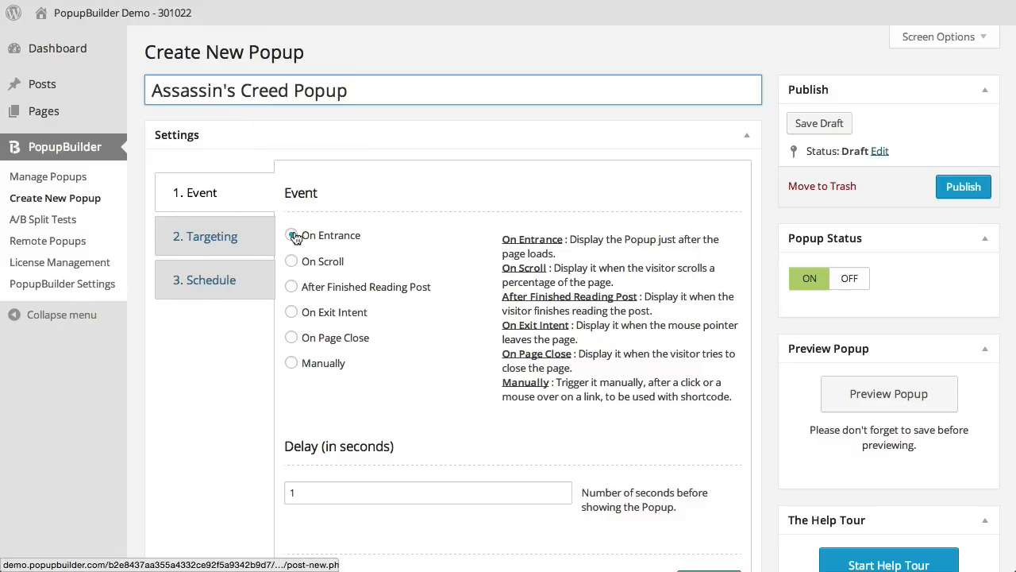
- Set the popup's display delay to 15 seconds for the On Entrance event
scroll(387, 270, "down", 2)
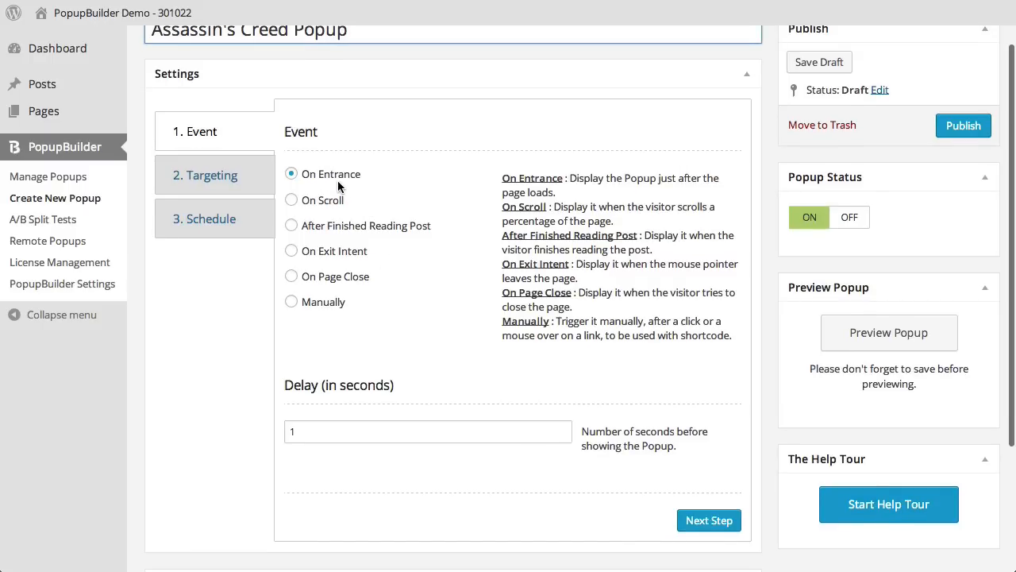
scroll(357, 384, "down", 1)
left_click(325, 409)
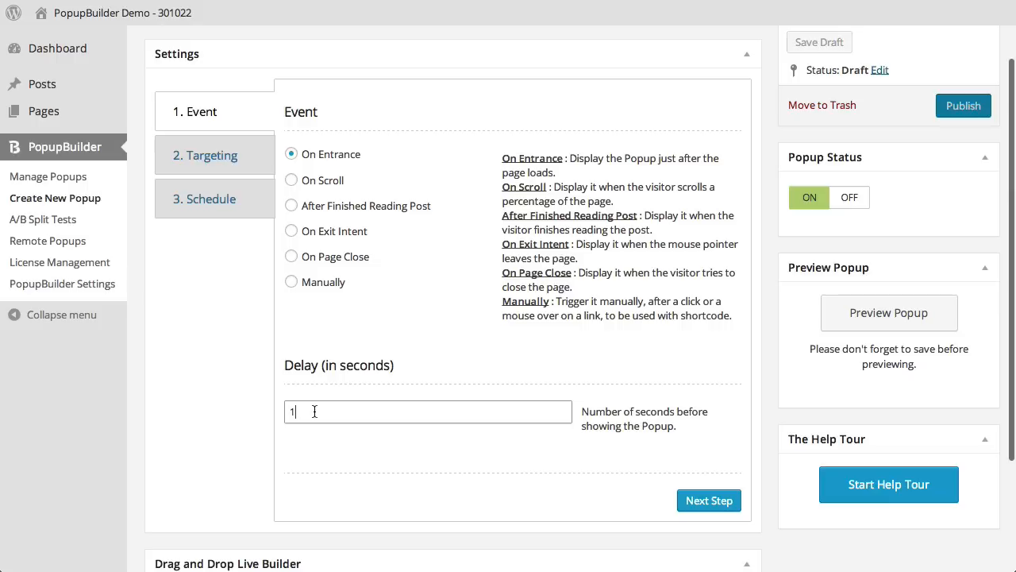
type("5")
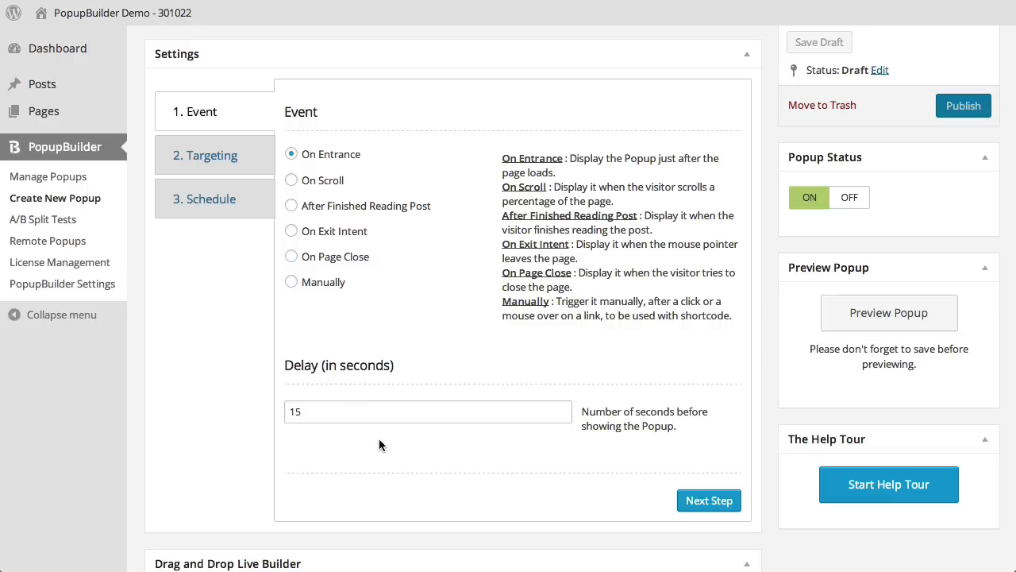
scroll(418, 451, "up", 1)
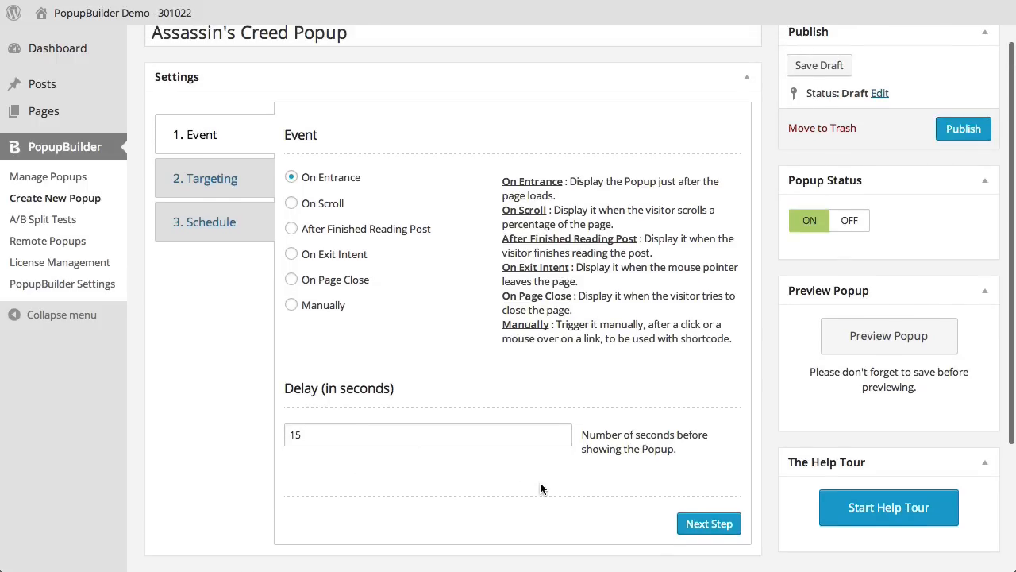
scroll(540, 482, "up", 1)
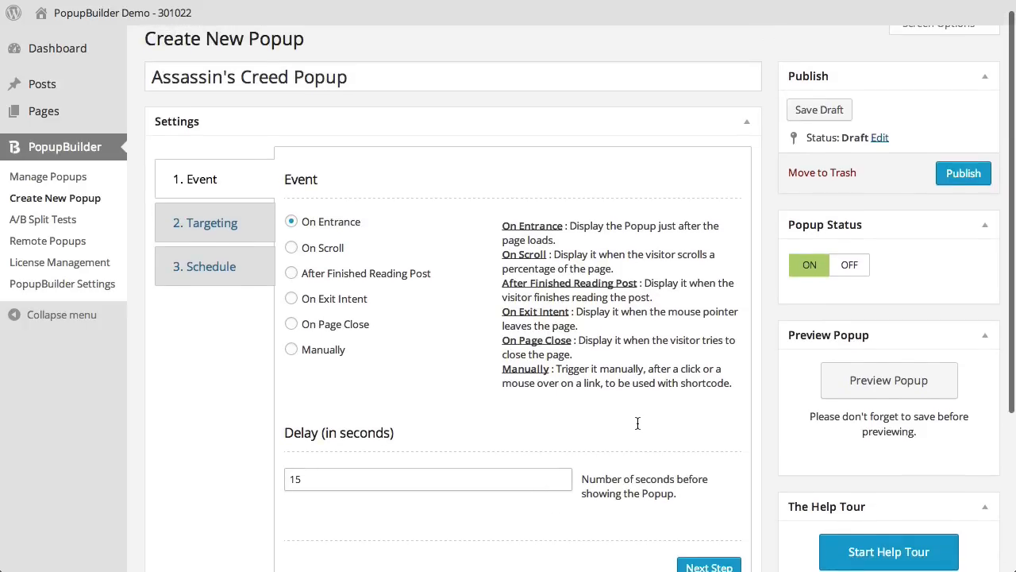
- Open the live builder and apply the Assassin's Creed game template with the Add To Cart button to the empty popup
scroll(637, 424, "down", 5)
left_click(498, 486)
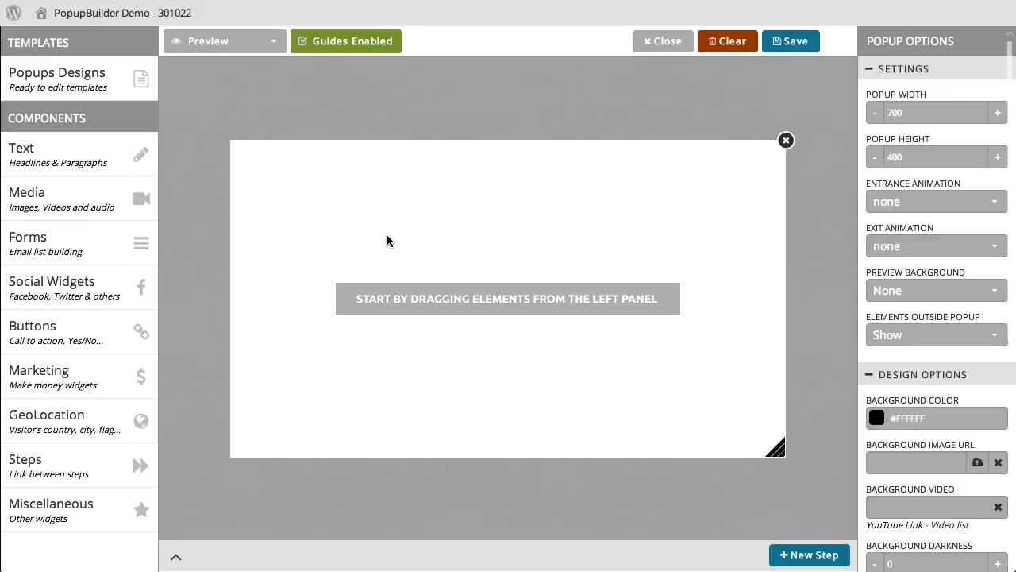
left_click(109, 94)
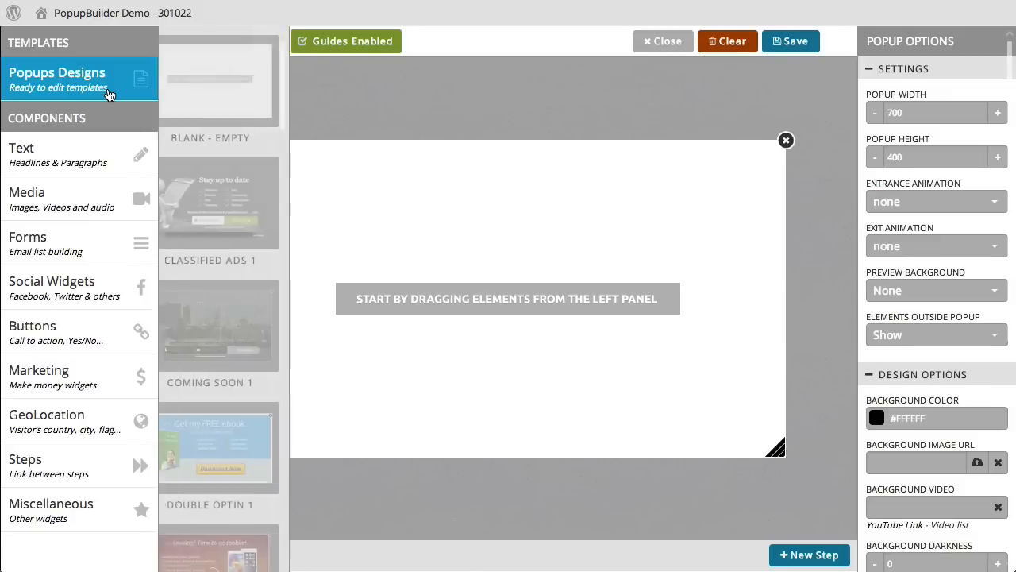
scroll(247, 185, "down", 1)
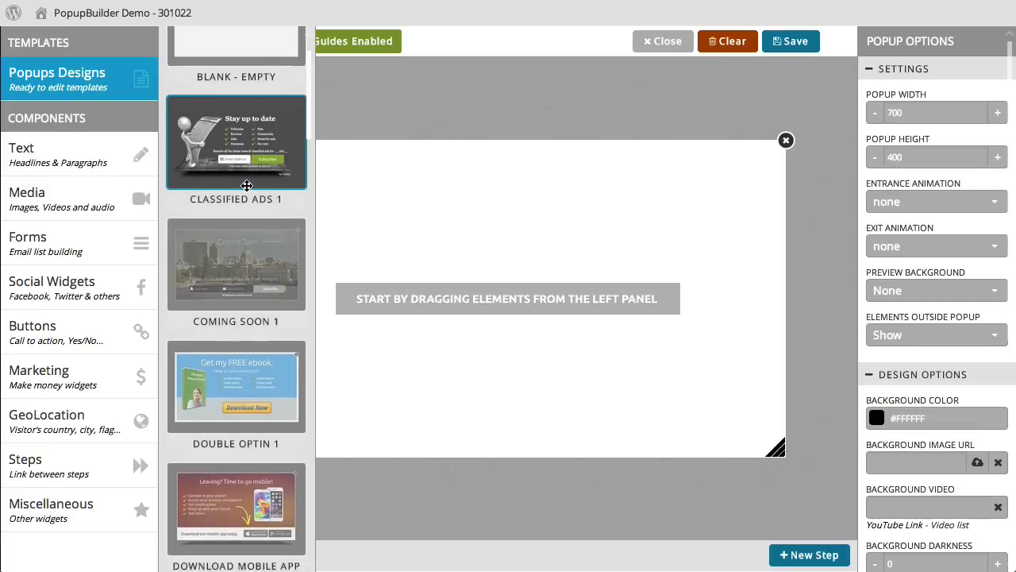
scroll(247, 185, "down", 10)
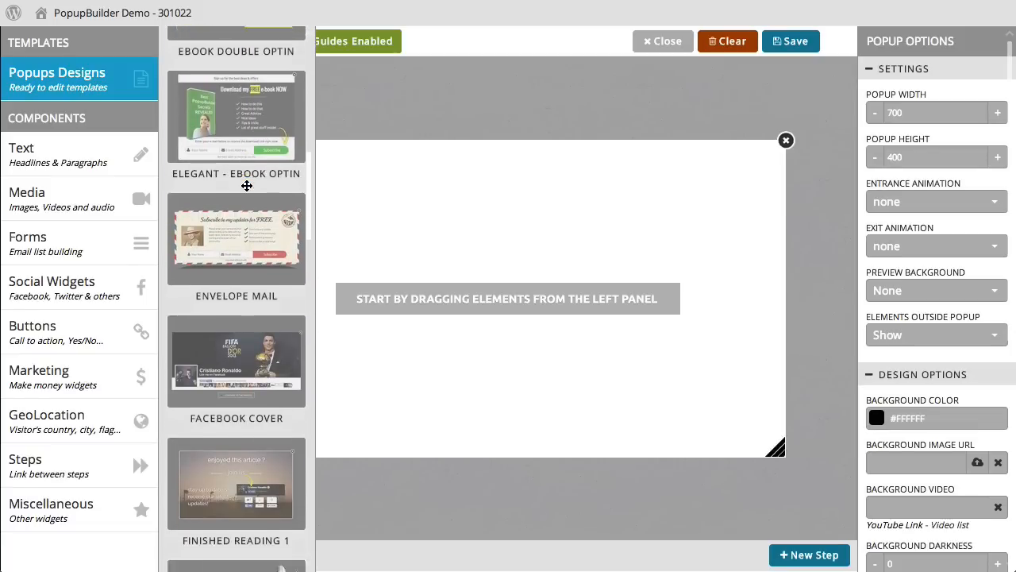
scroll(247, 185, "down", 6)
left_click_drag(249, 249, 427, 280)
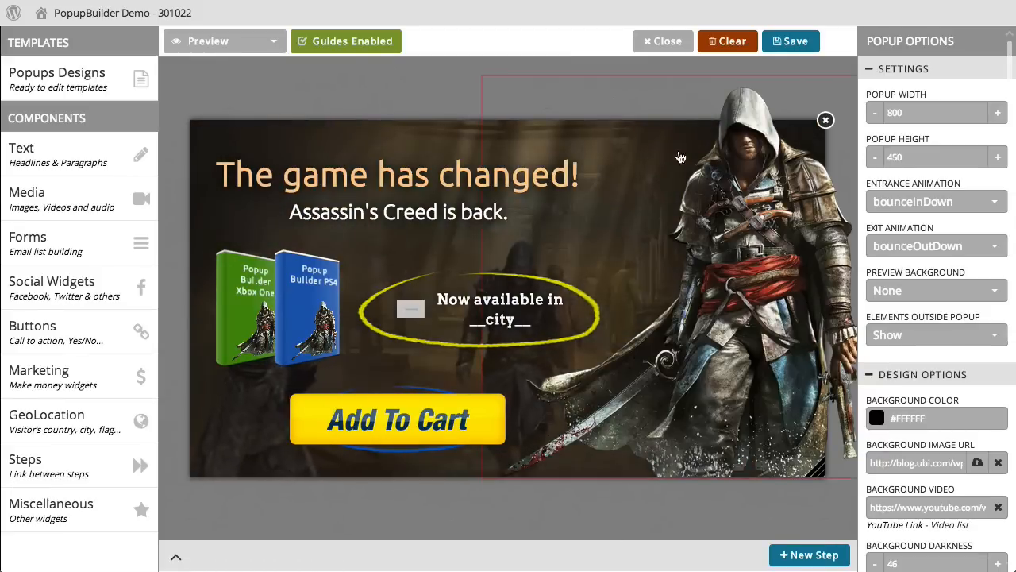
- Save the popup design and publish the Assassin's Creed Popup
left_click(780, 50)
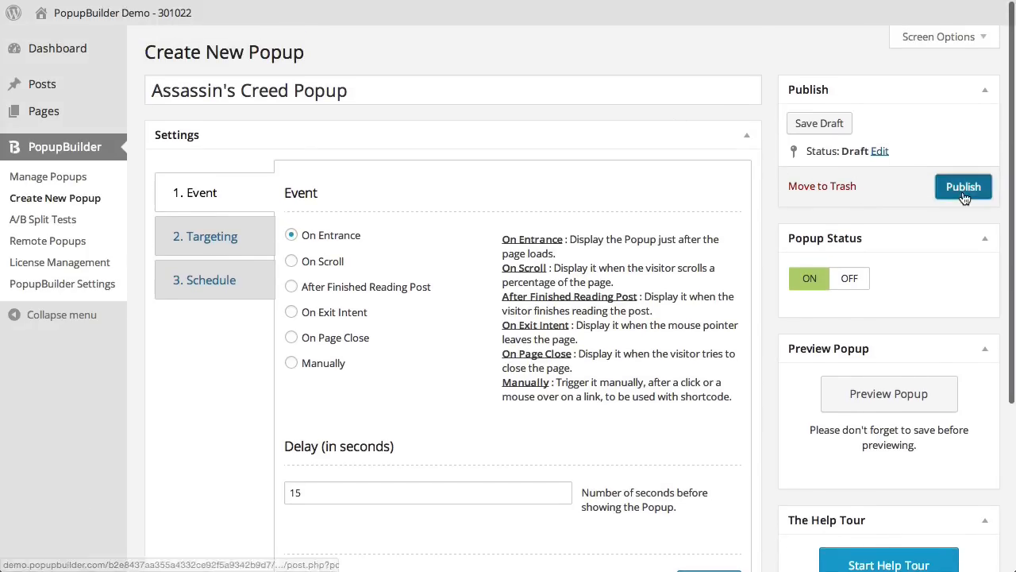
left_click(962, 189)
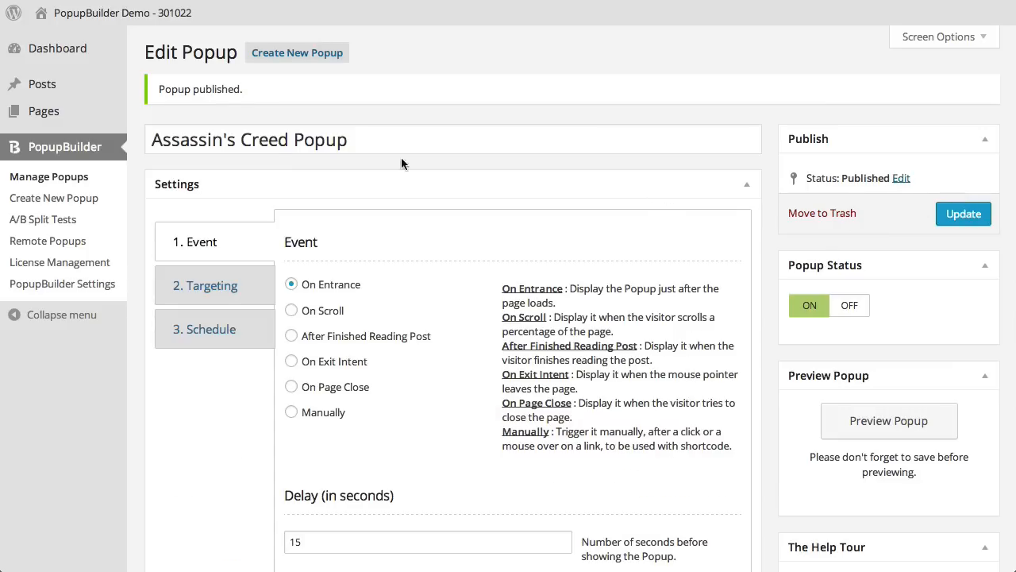
- Create a new remote popup titled "Assassin's Creed Remote"
left_click(78, 242)
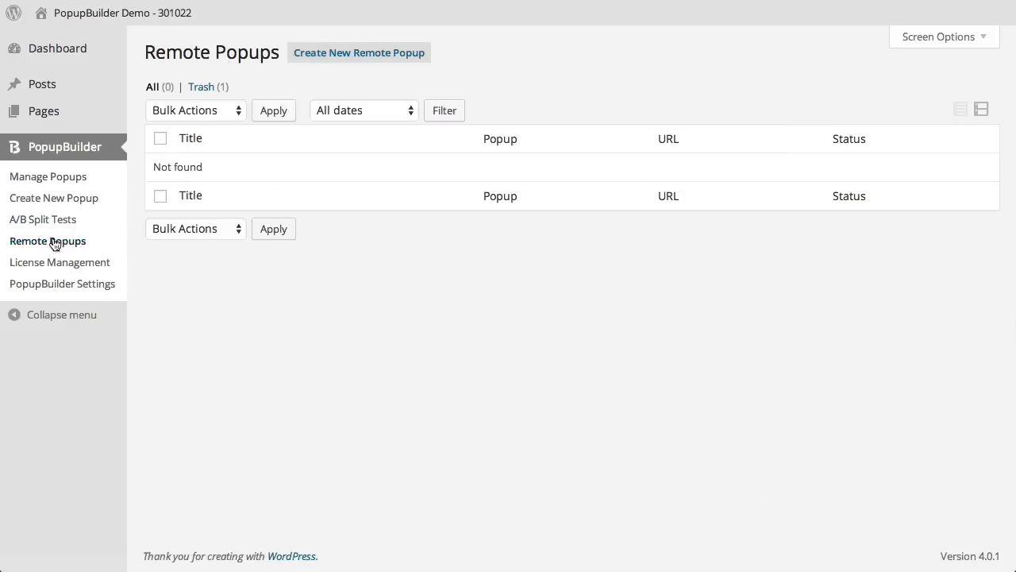
left_click(325, 61)
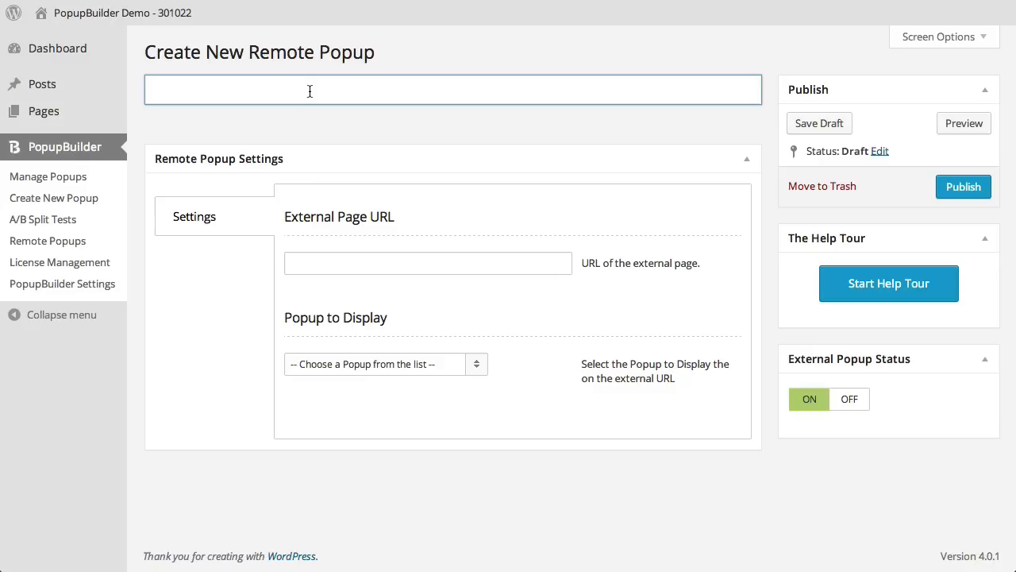
type("Assassin's C")
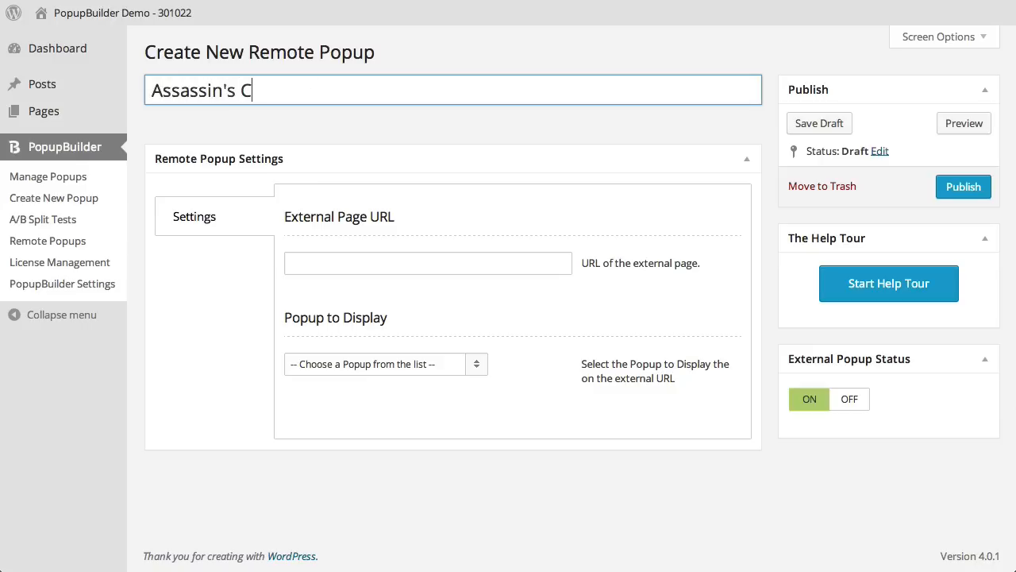
type("reed Remote")
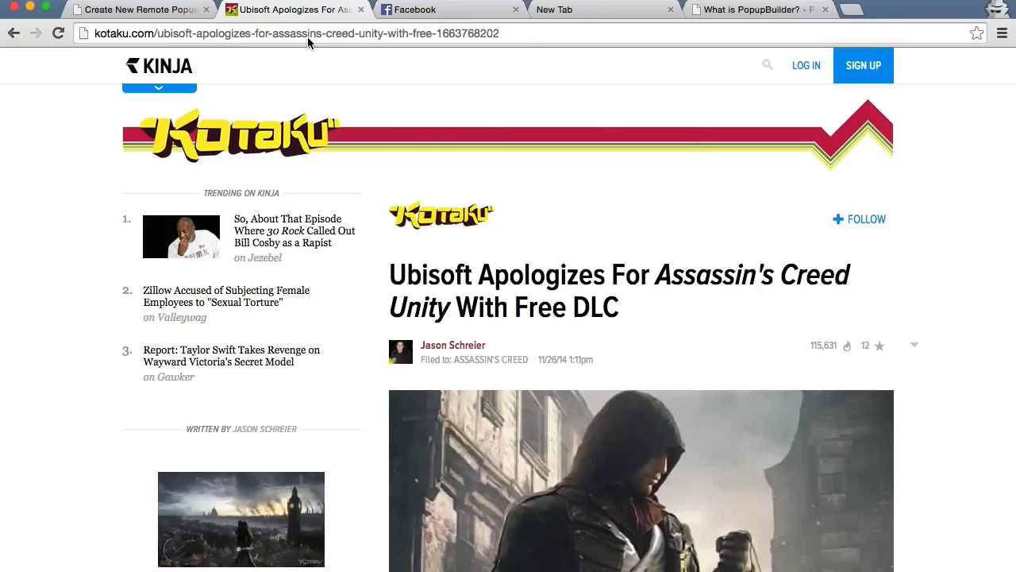
- Copy the URL of the open Kotaku article on Assassin's Creed Unity and paste it as the remote popup's external page URL
right_click(309, 38)
left_click(326, 64)
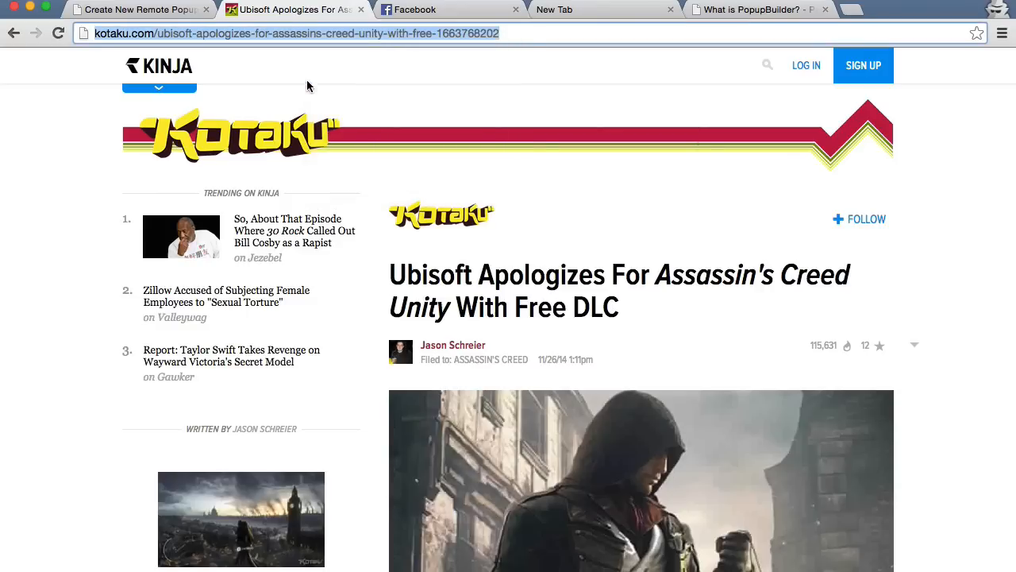
left_click(190, 11)
right_click(353, 263)
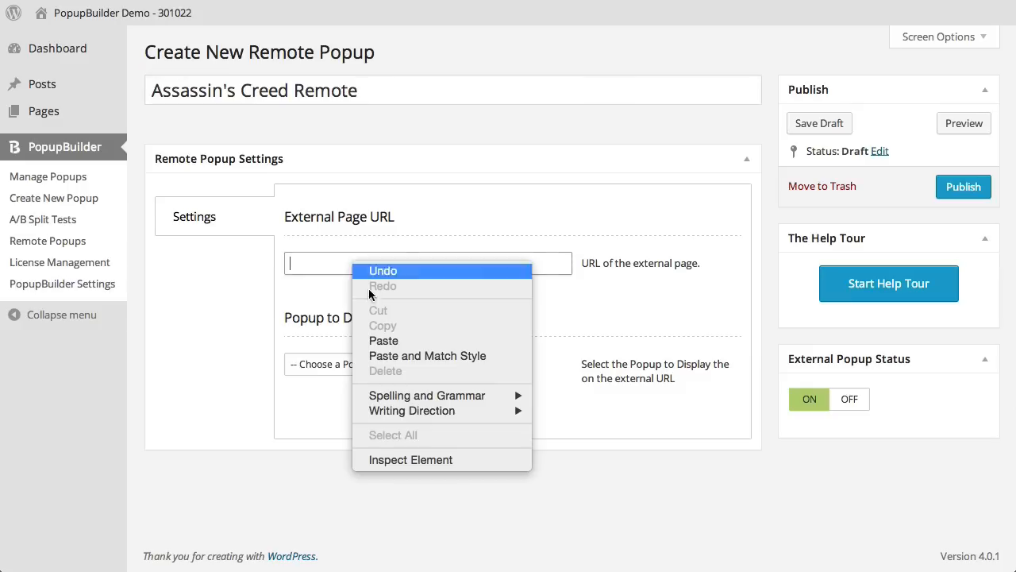
left_click(373, 341)
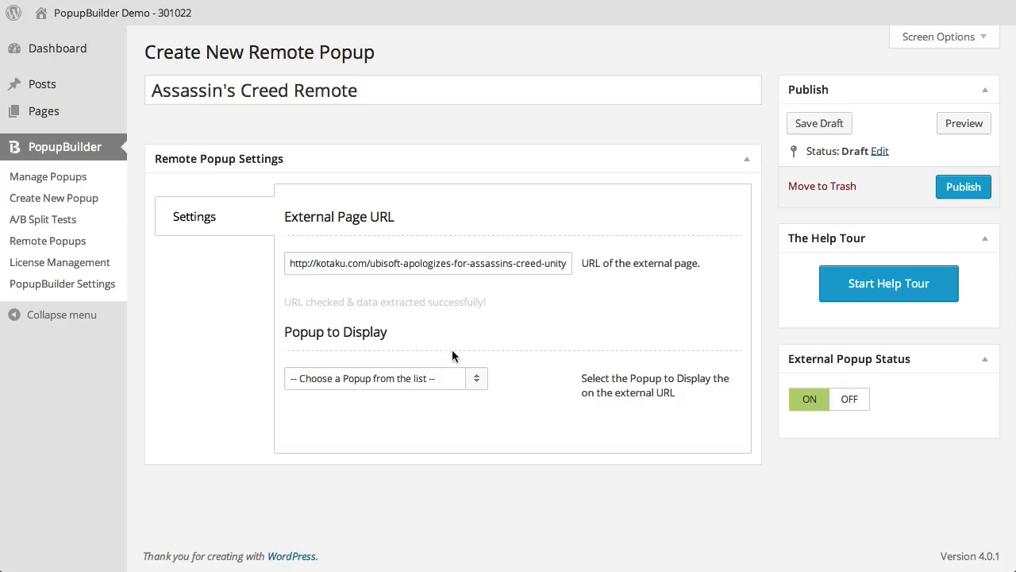
- Choose Assassin's Creed Popup as the popup to display and publish the remote popup
left_click(445, 378)
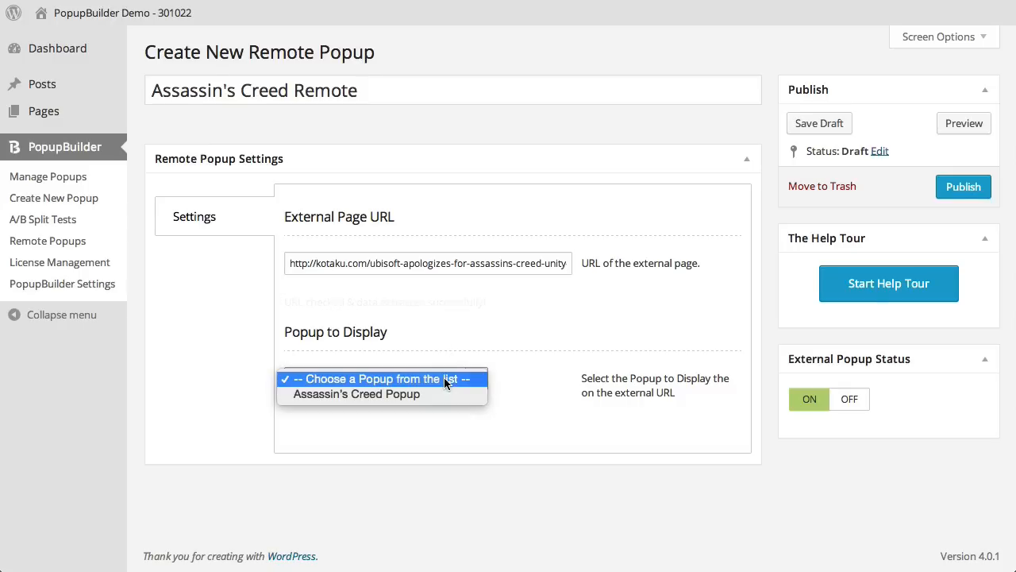
left_click(367, 396)
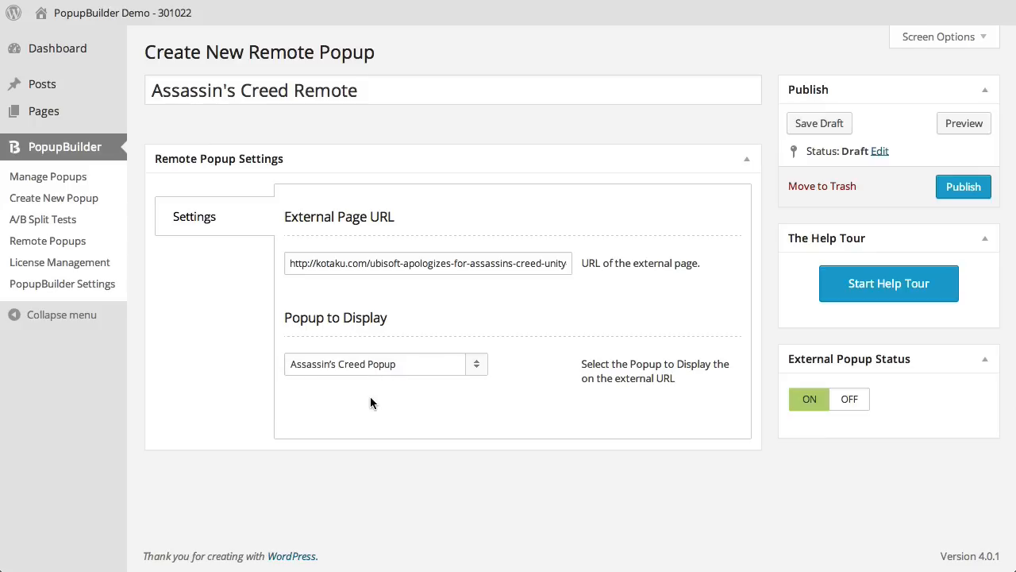
left_click(957, 197)
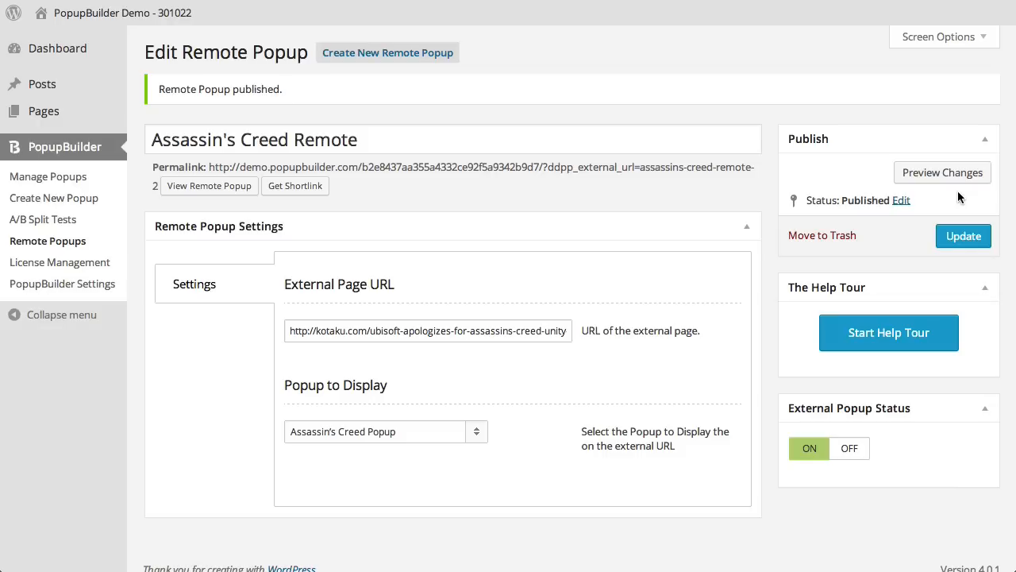
- Copy the full permalink of the published remote popup
left_click(689, 166)
left_click_drag(210, 166, 156, 184)
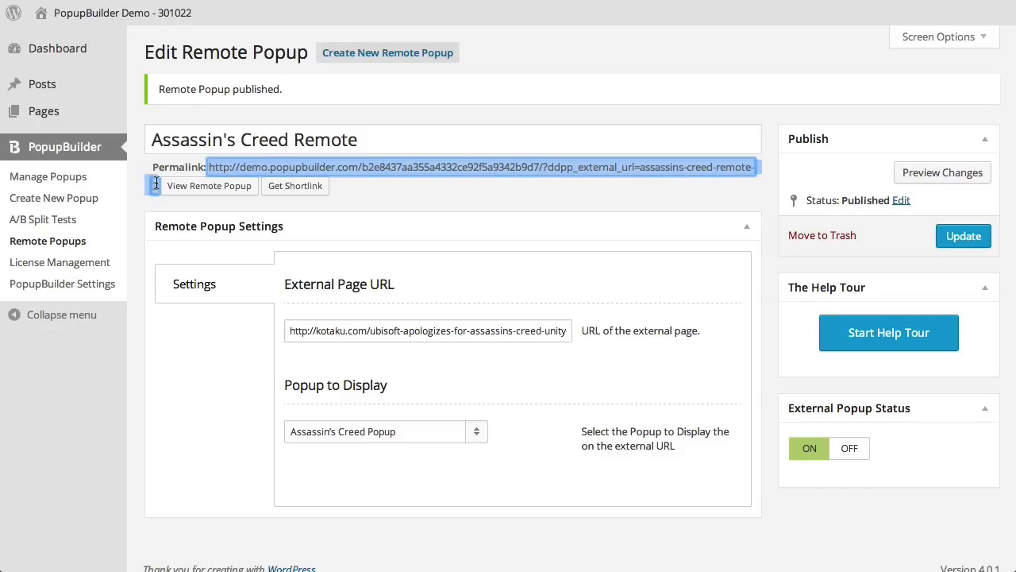
right_click(242, 166)
left_click(262, 166)
left_click(385, 201)
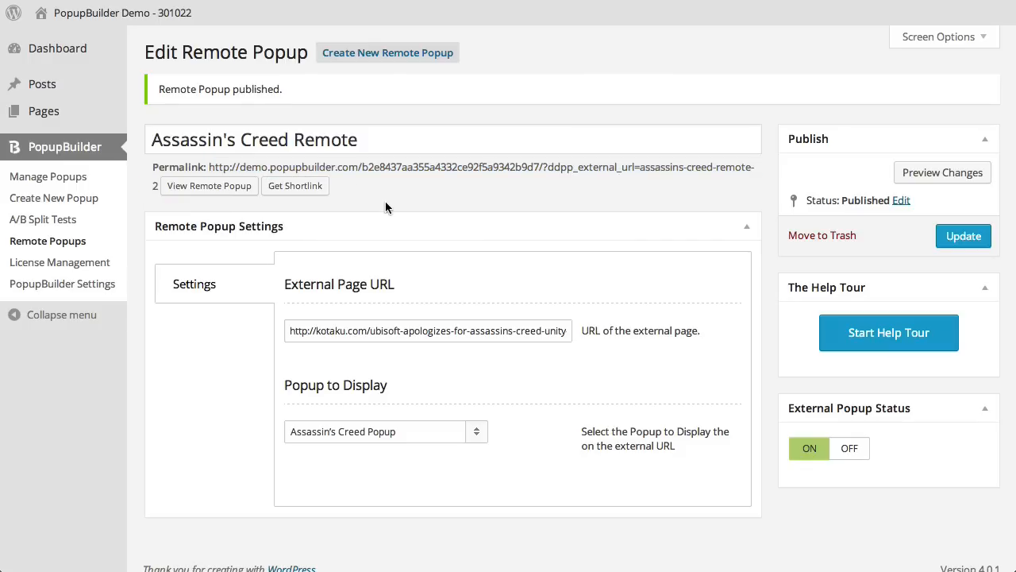
- Switch to Safari, open the copied remote popup permalink and look through the article page
key("super+Tab")
key("super+Tab")
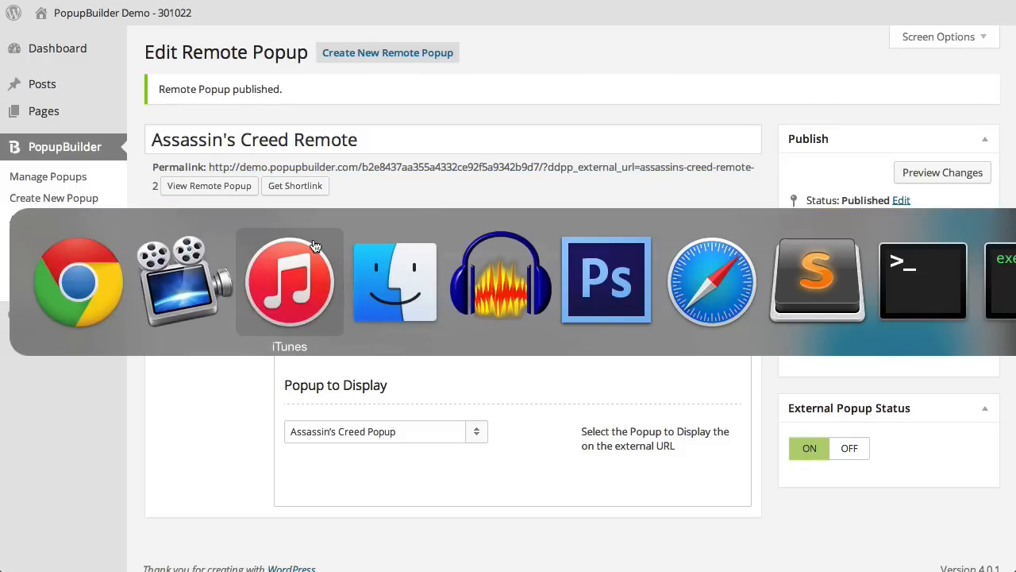
left_click(700, 285)
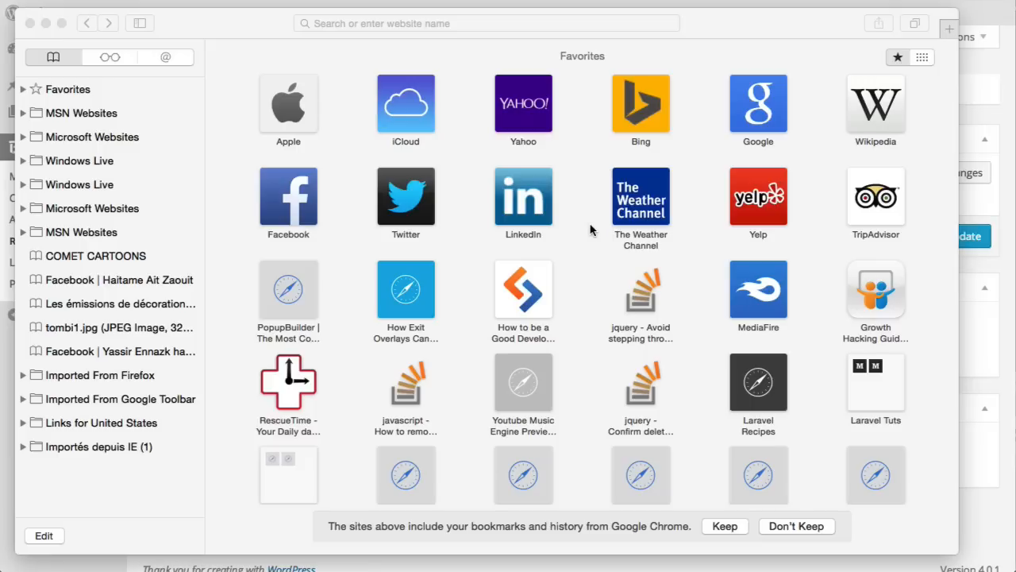
left_click(578, 26)
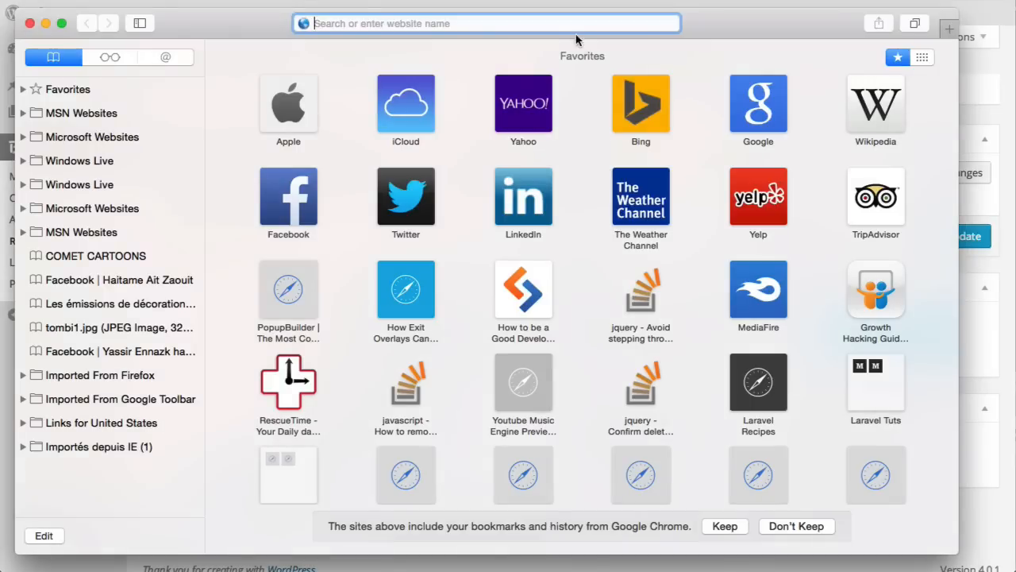
right_click(580, 24)
left_click(608, 61)
key("Return")
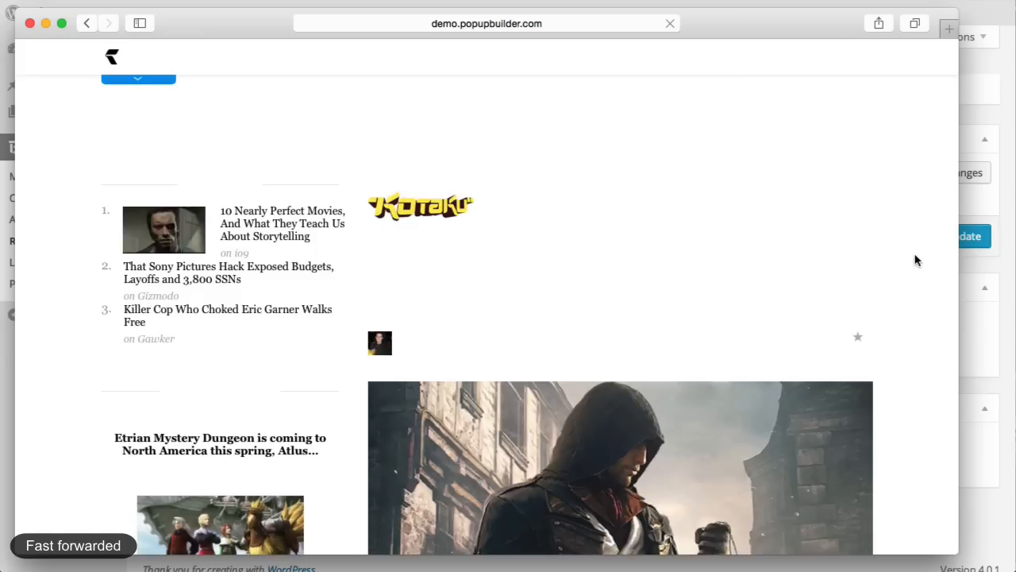
scroll(915, 261, "down", 15)
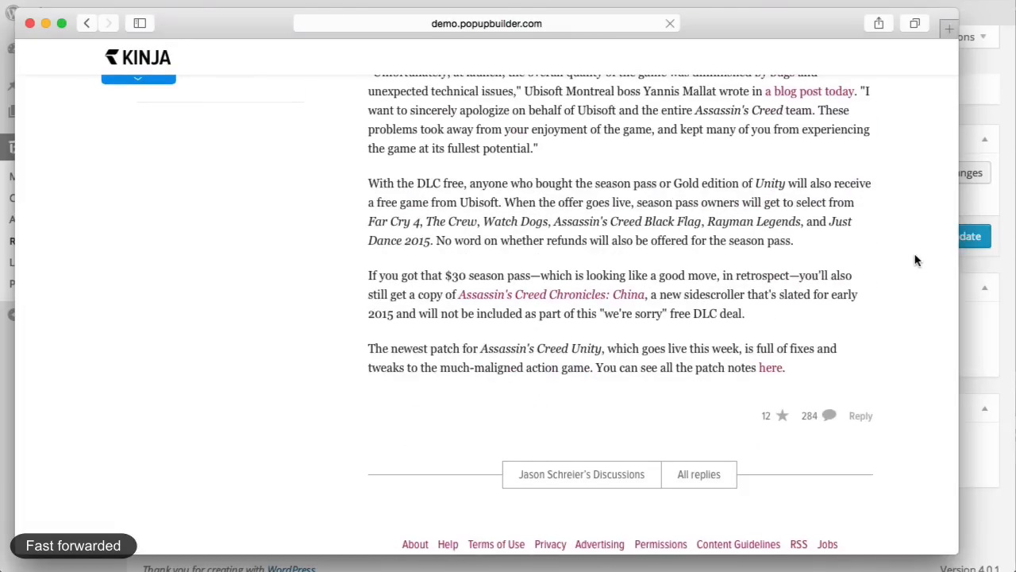
scroll(915, 261, "up", 1)
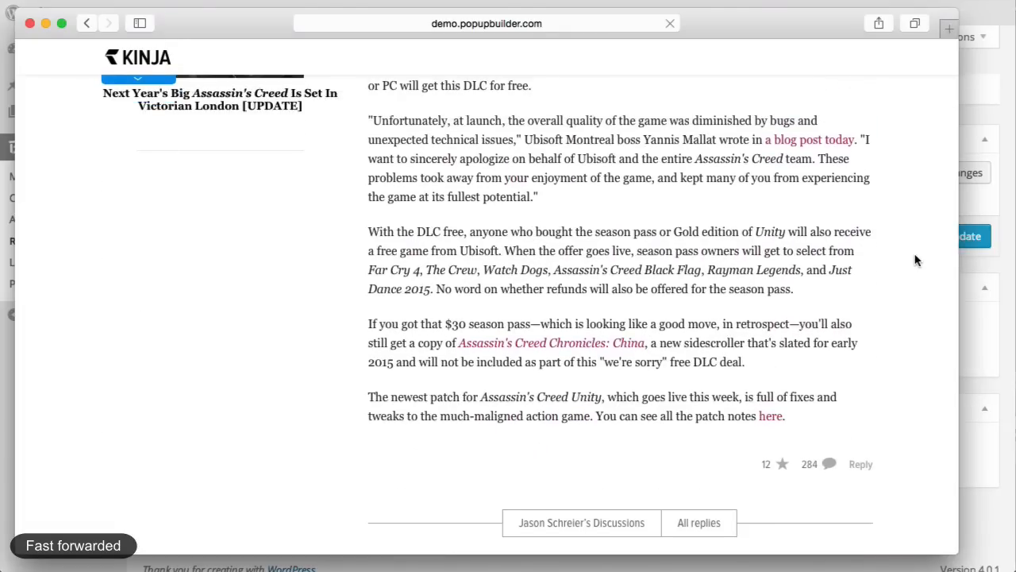
scroll(915, 261, "up", 2)
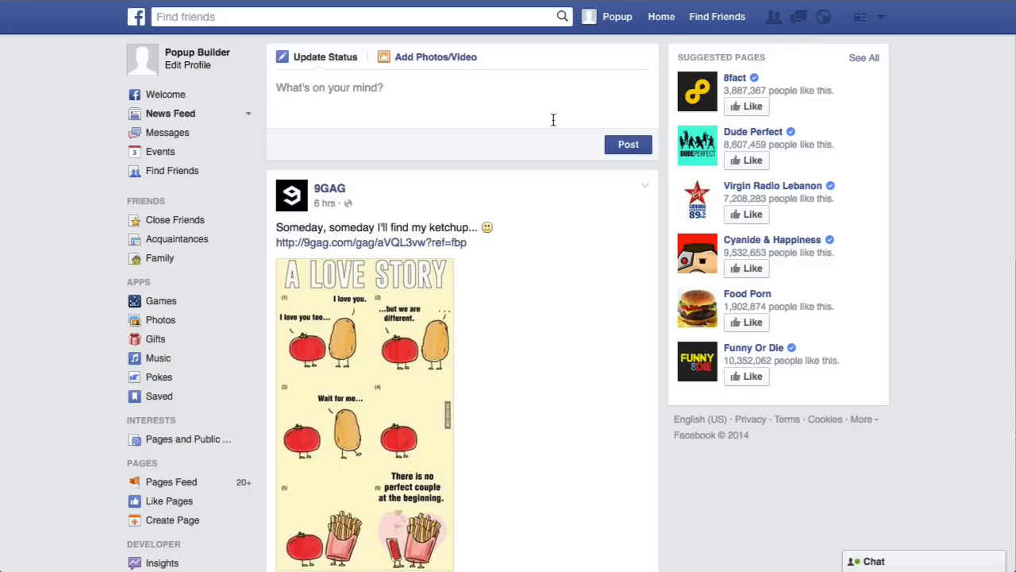
- Switch to Facebook and paste the remote popup permalink into a new status update
right_click(528, 94)
left_click(553, 162)
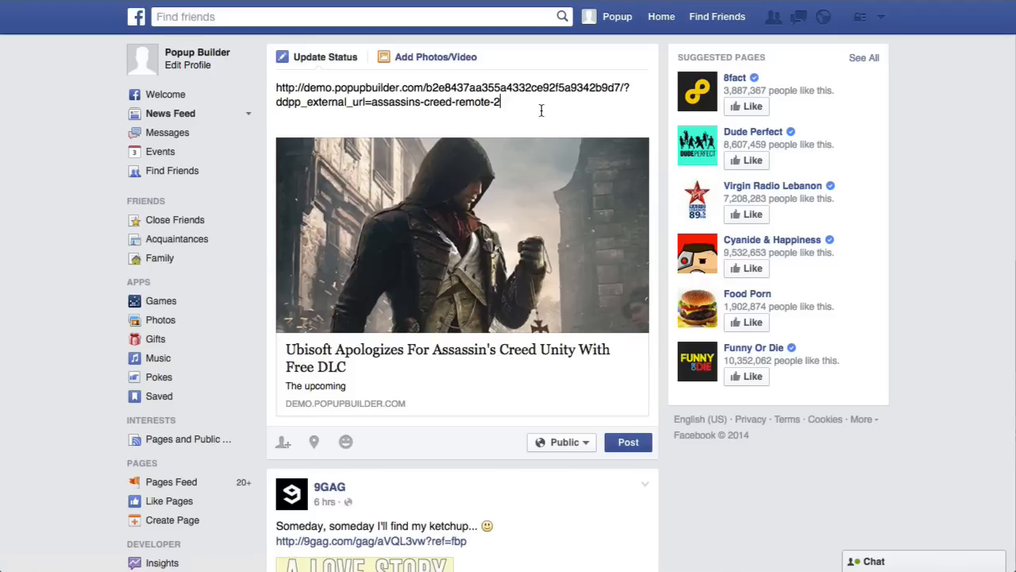
- Replace the link text in the status update with "Check this out!" and publish the post
left_click_drag(526, 111, 275, 86)
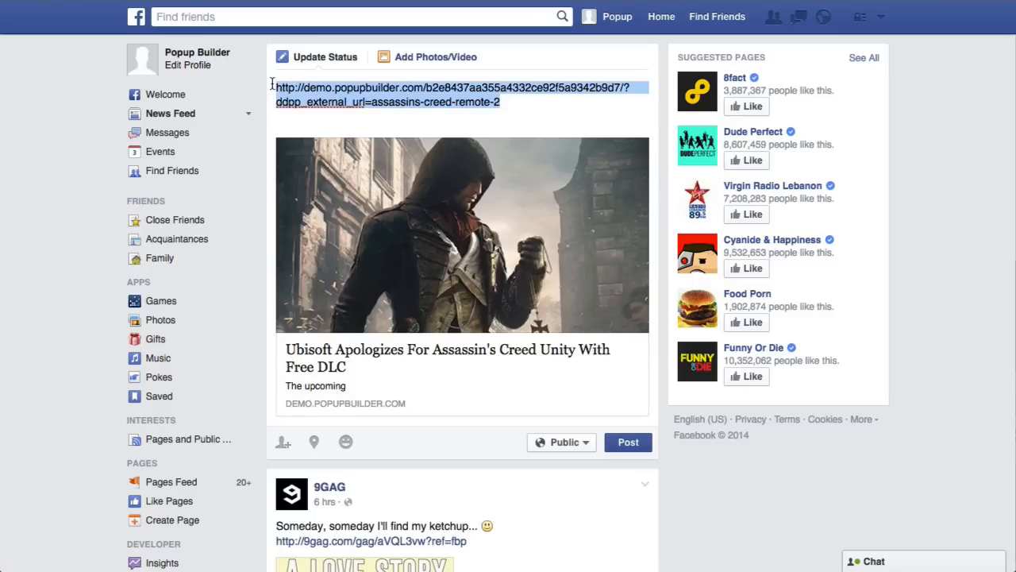
type("check thi")
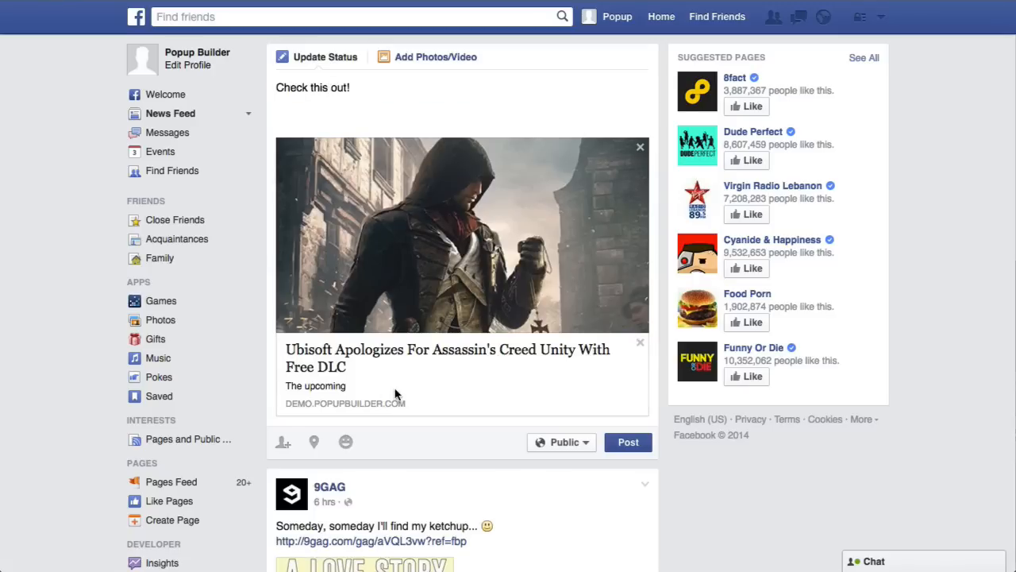
left_click(628, 442)
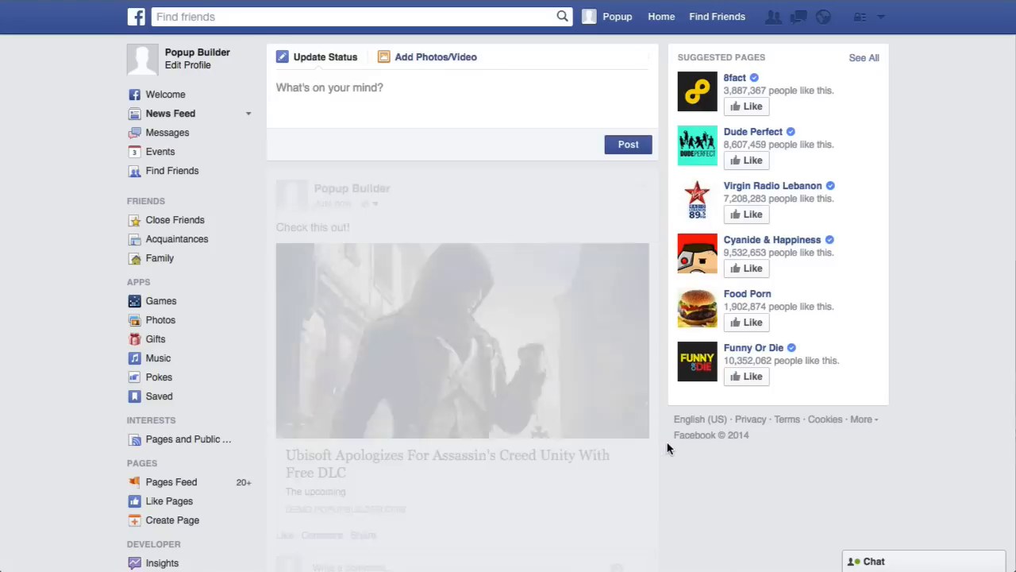
- Open the shared article from the new post, look through the page and close the Assassin's Creed popup
left_click(580, 356)
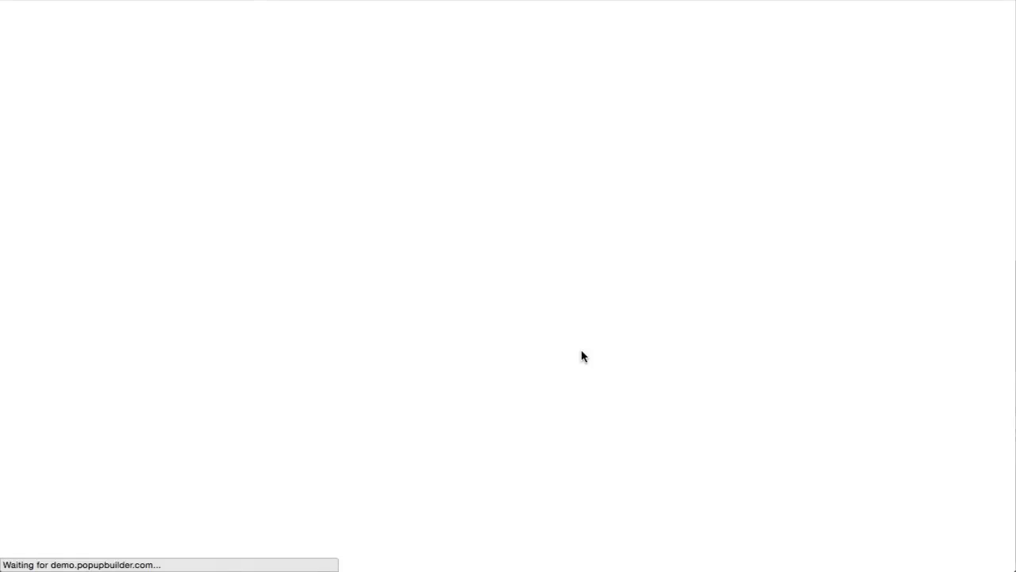
scroll(982, 178, "down", 5)
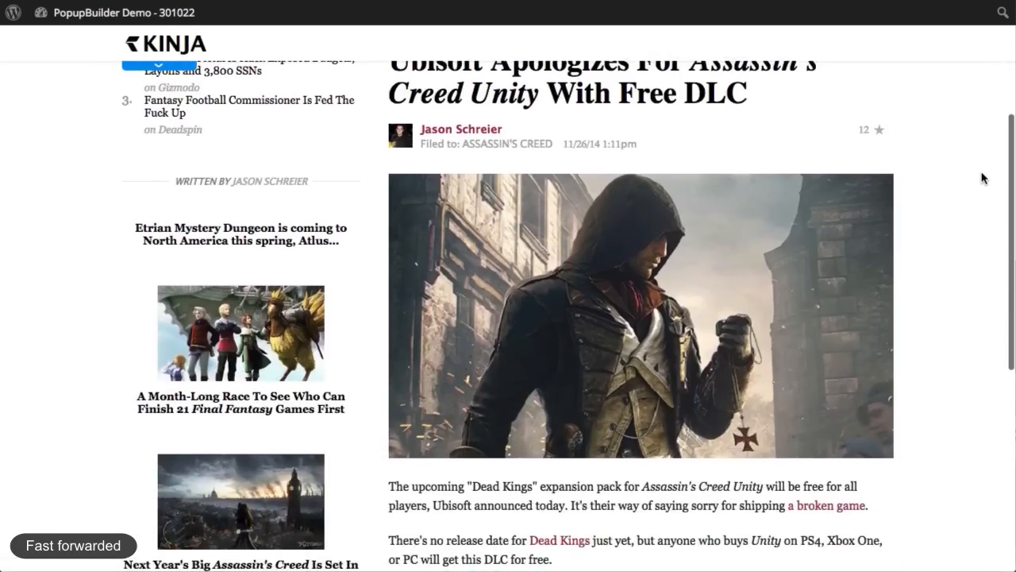
scroll(983, 178, "down", 3)
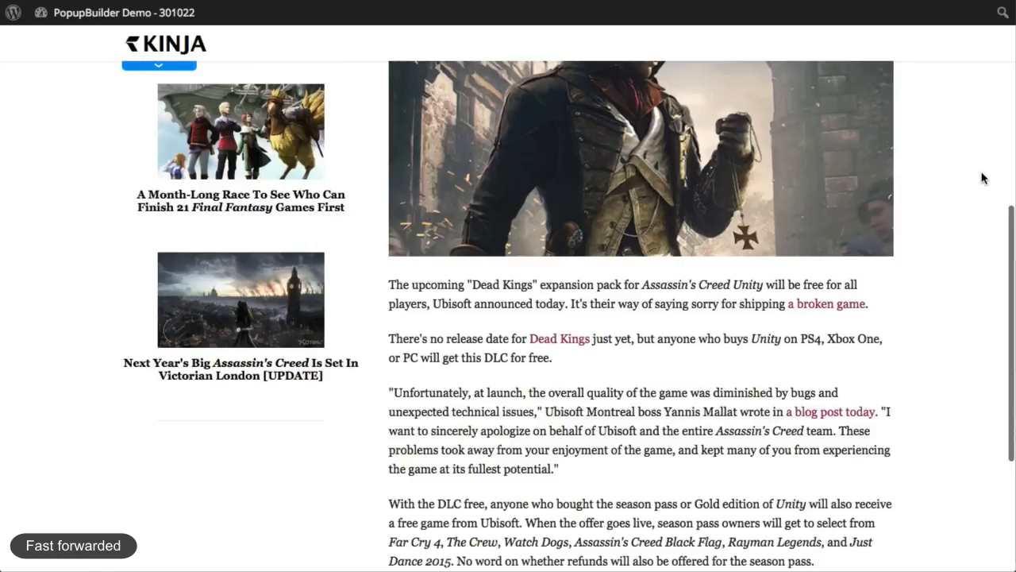
scroll(983, 178, "up", 5)
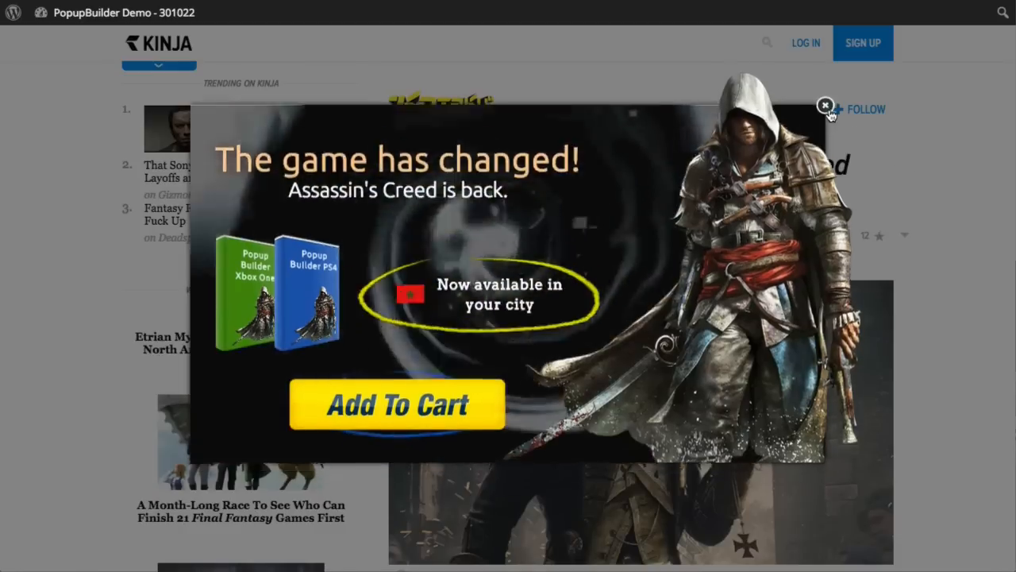
left_click(826, 106)
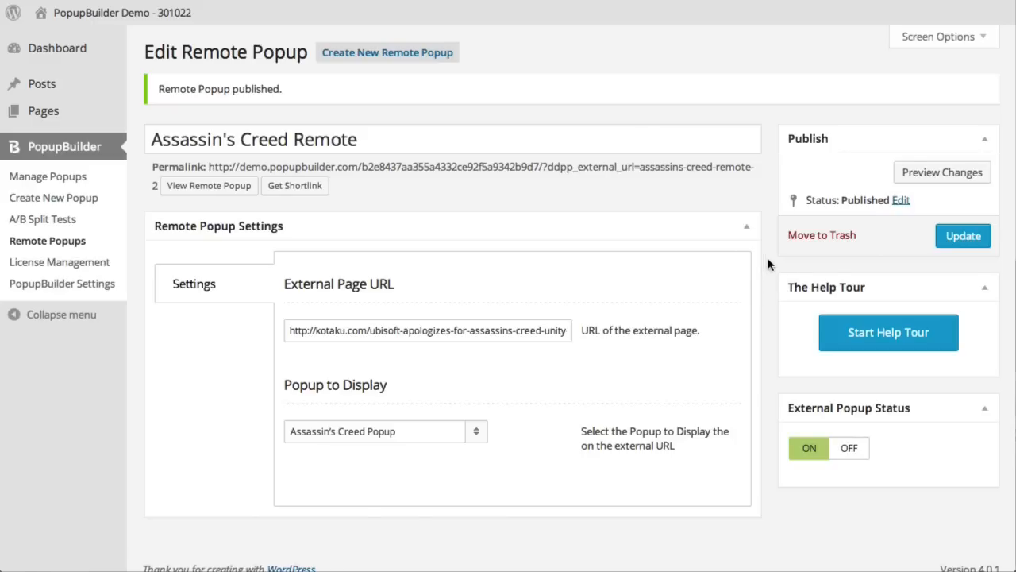
- Return to the PopupBuilder admin, open Assassin's Creed Popup from the managed popups, set its delay to 10 seconds and update it
left_click(87, 182)
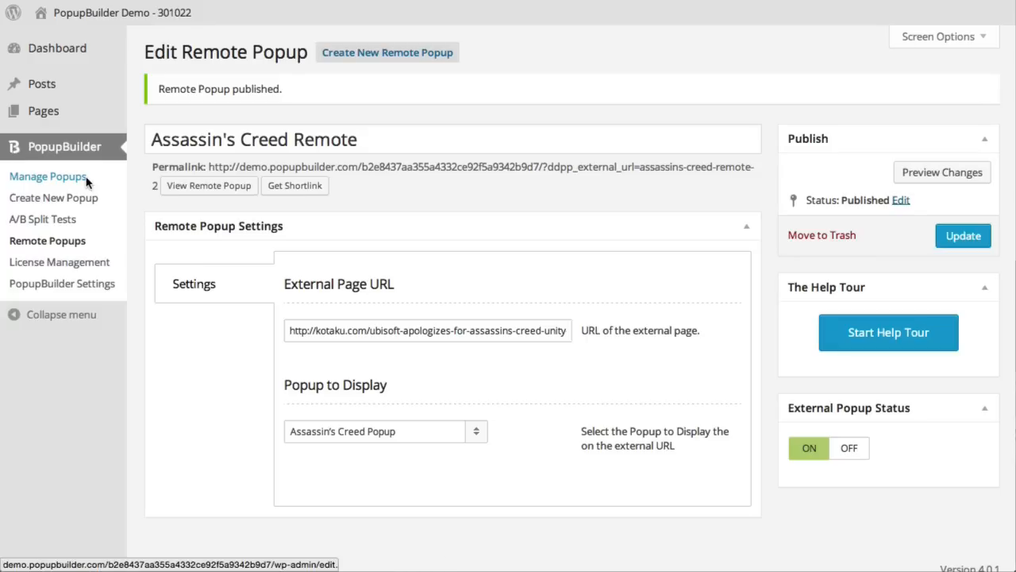
left_click(86, 182)
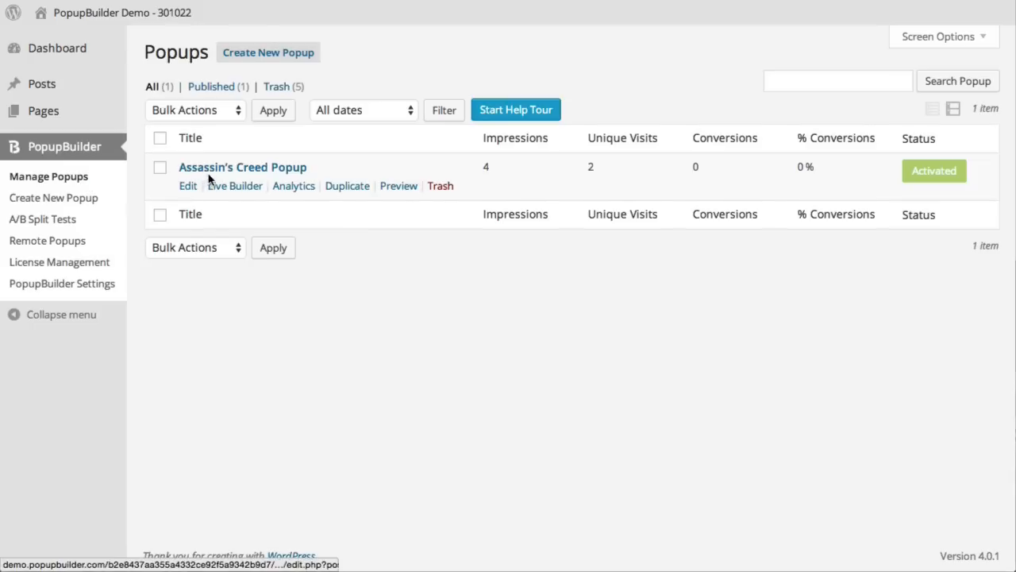
left_click(212, 175)
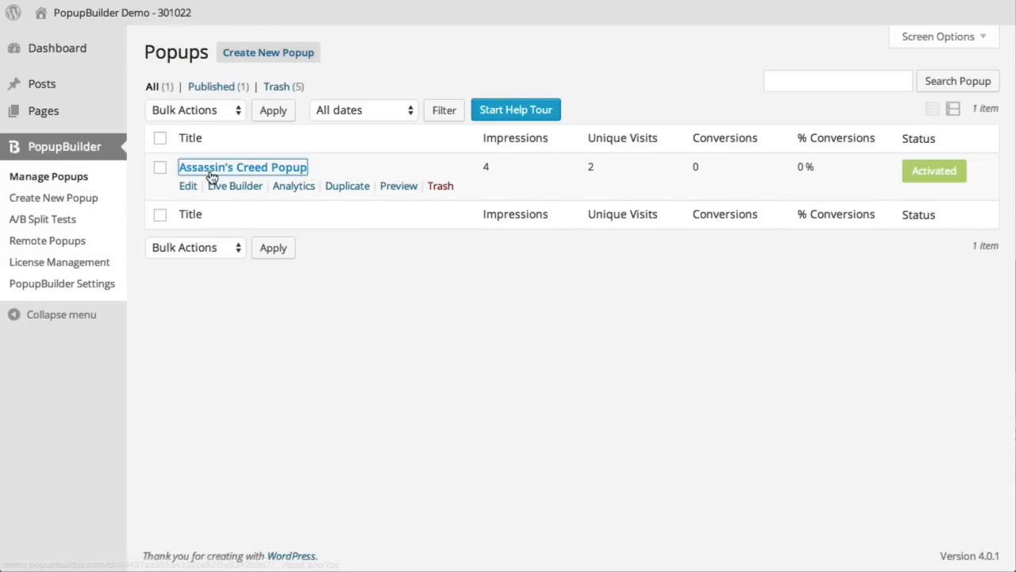
scroll(411, 244, "down", 1)
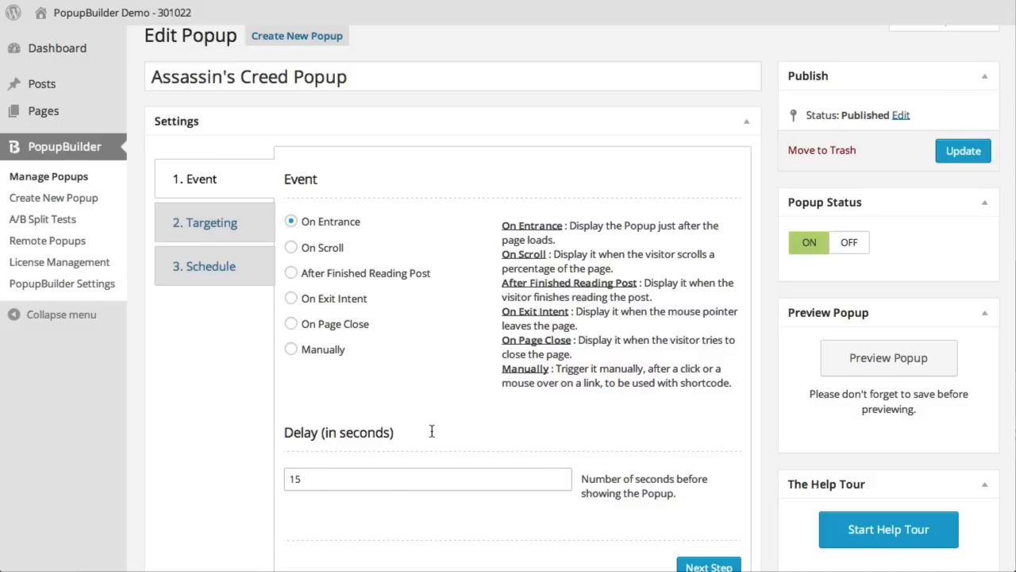
left_click(372, 483)
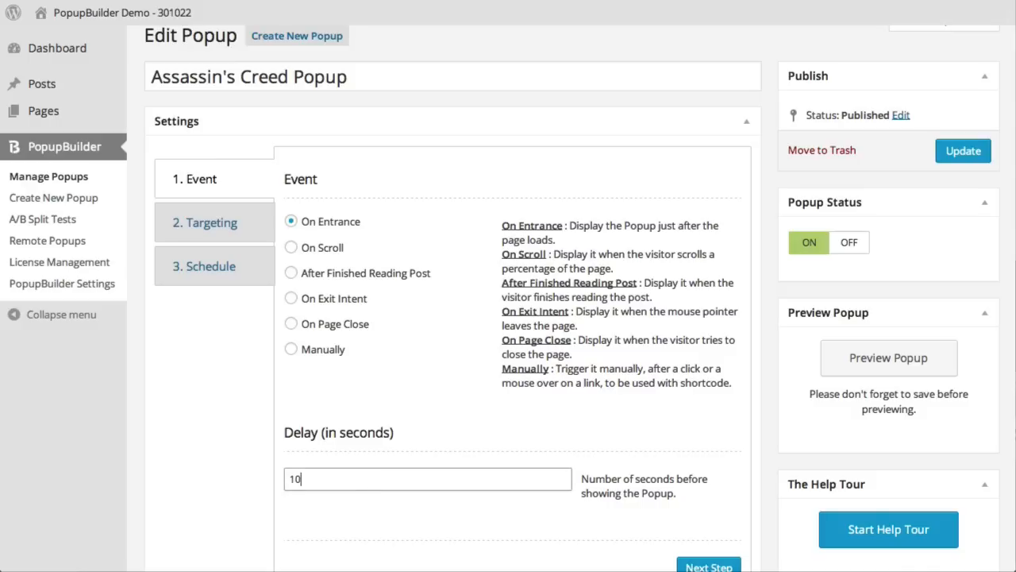
left_click(492, 456)
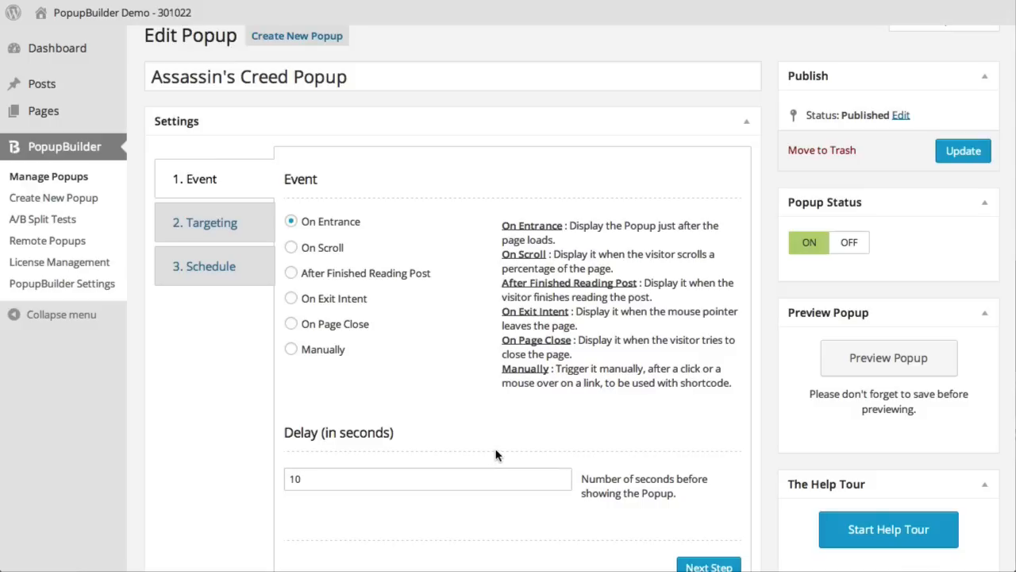
left_click(961, 152)
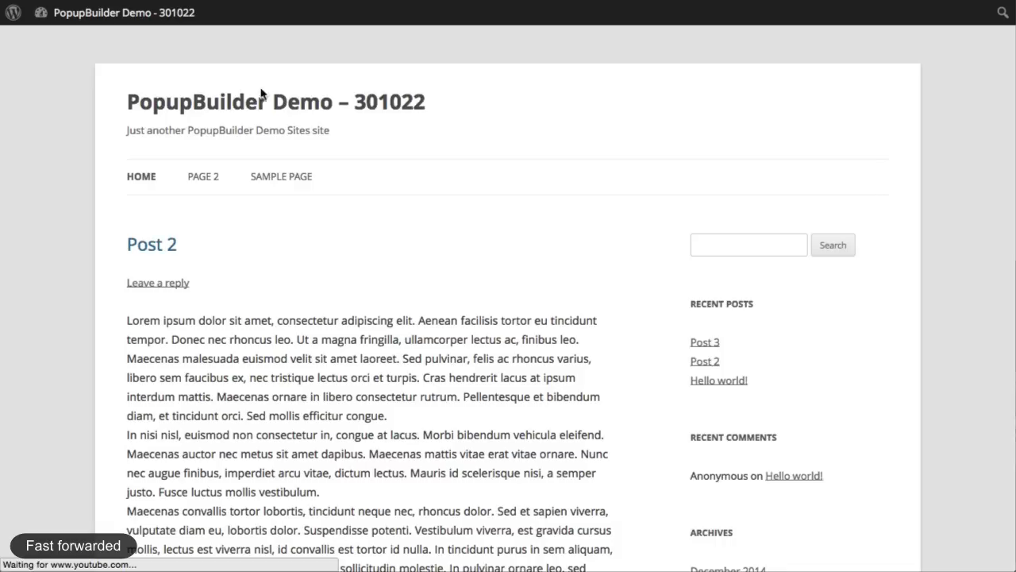
- Look through the demo site's home page to test the popup's entrance delay
scroll(671, 215, "down", 2)
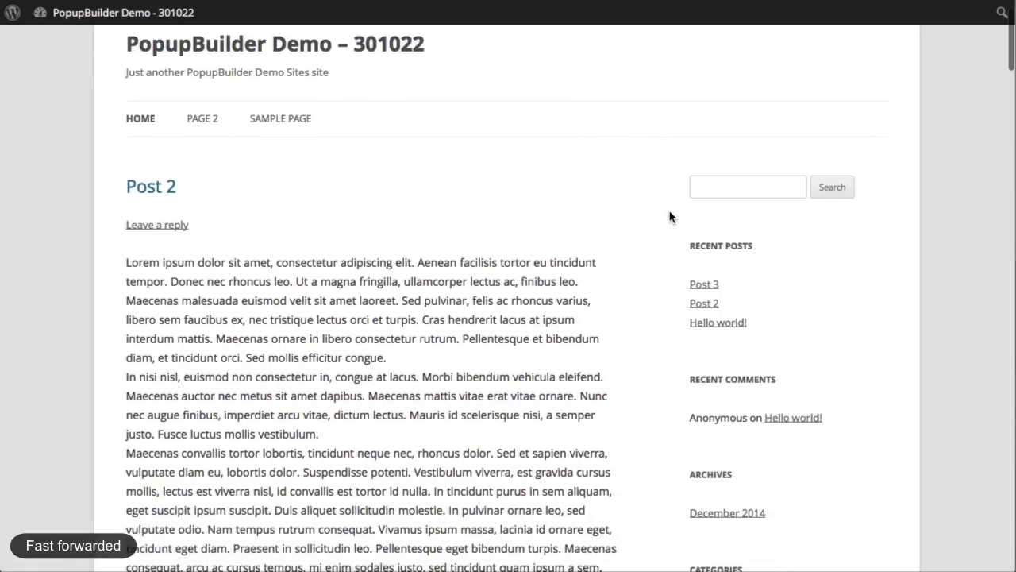
scroll(670, 216, "down", 1)
scroll(670, 216, "up", 3)
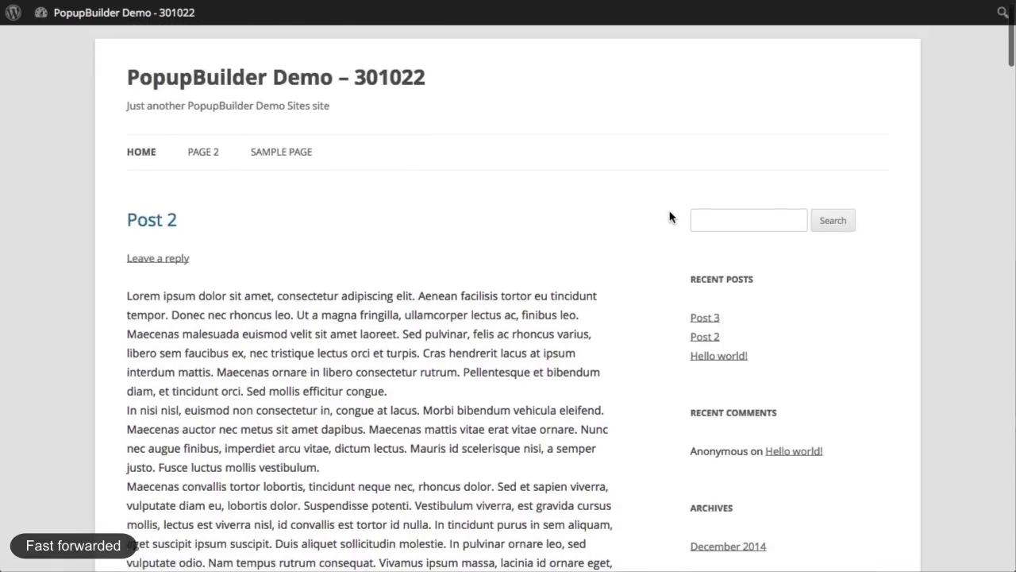
scroll(669, 216, "up", 1)
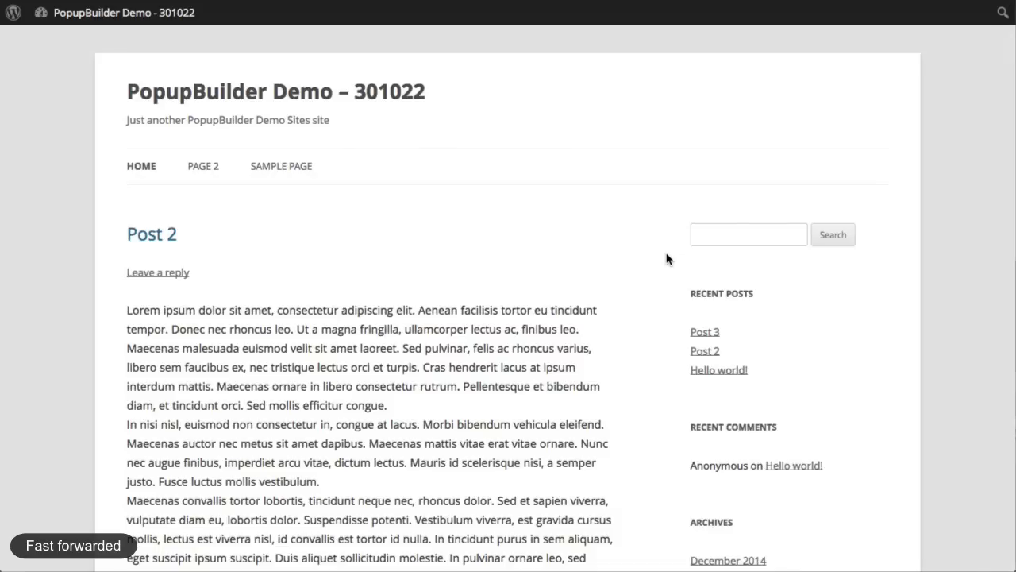
scroll(666, 255, "down", 1)
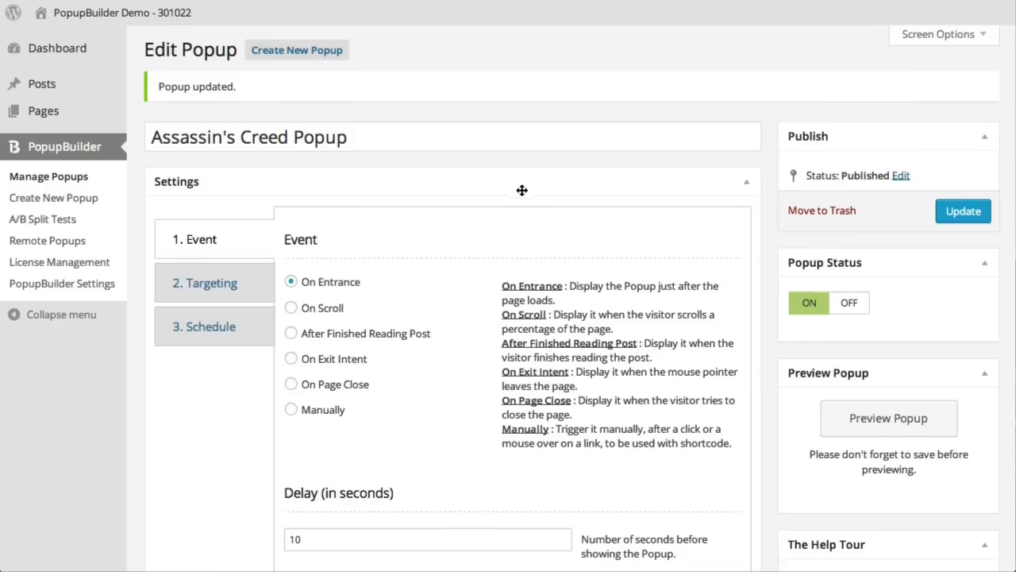
- Set Assassin's Creed Popup to trigger On Scroll at 50 percent of the page and update it
scroll(516, 198, "down", 1)
left_click(339, 257)
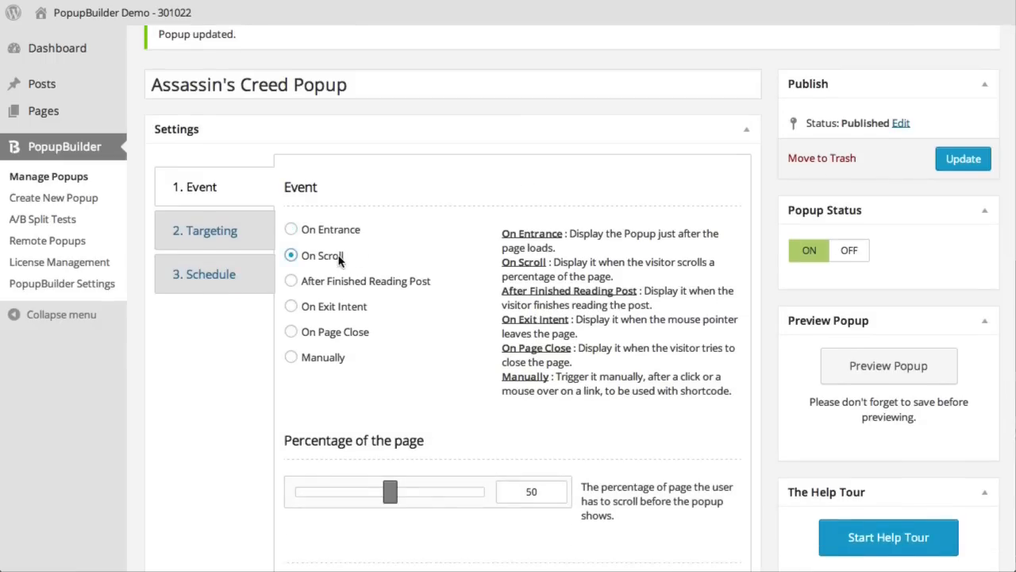
scroll(419, 433, "down", 1)
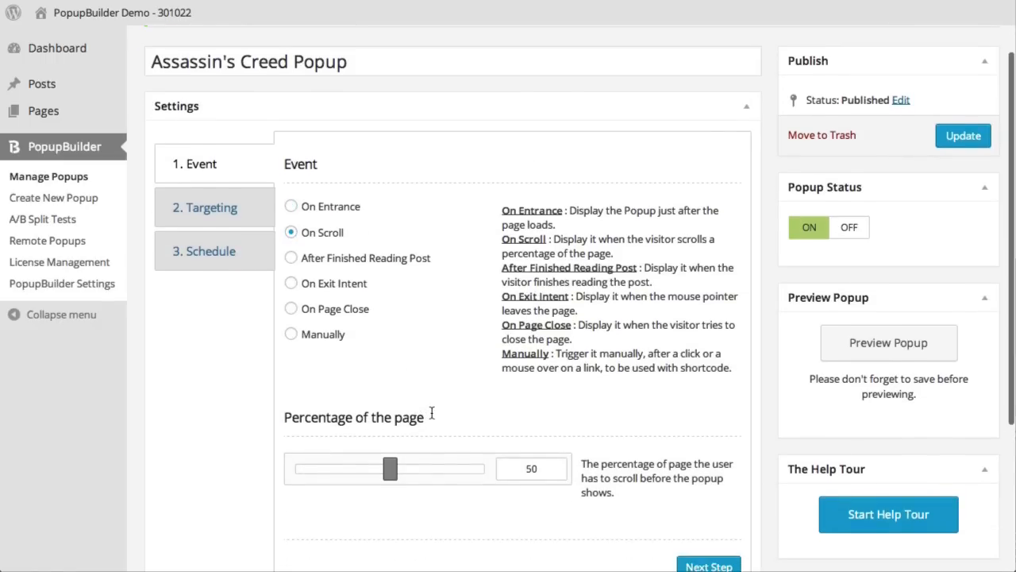
mouse_move(390, 471)
left_mouse_down()
mouse_move(339, 475)
mouse_move(392, 470)
left_mouse_up()
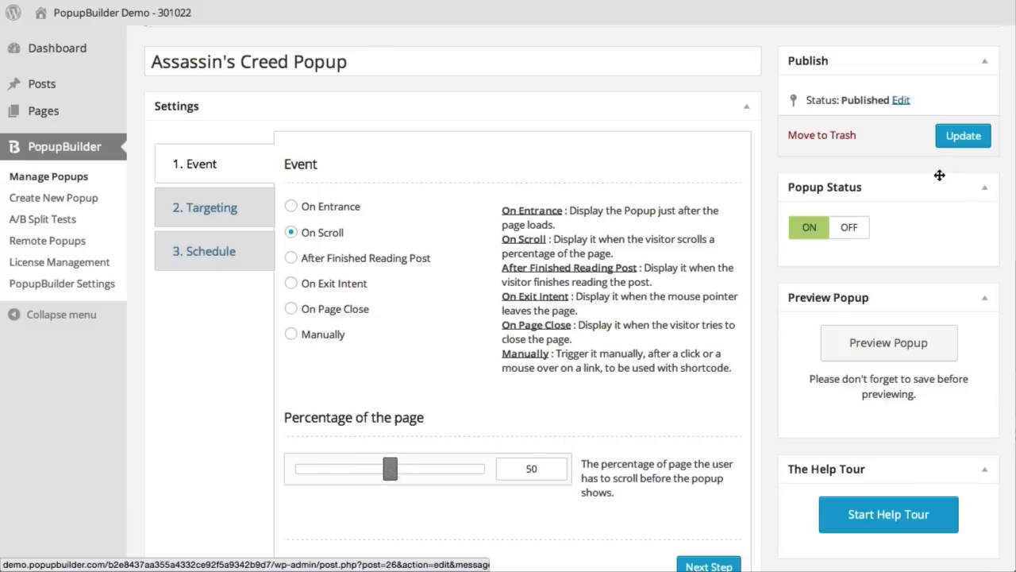
left_click(959, 139)
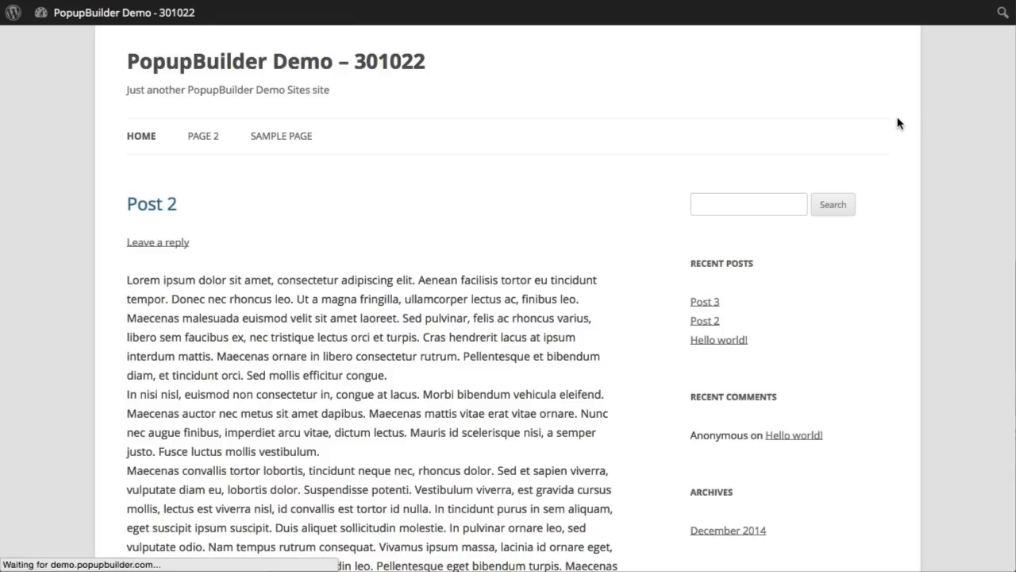
- Test the scroll trigger by scrolling far down the demo site's home page, and close the popup
scroll(899, 123, "down", 3)
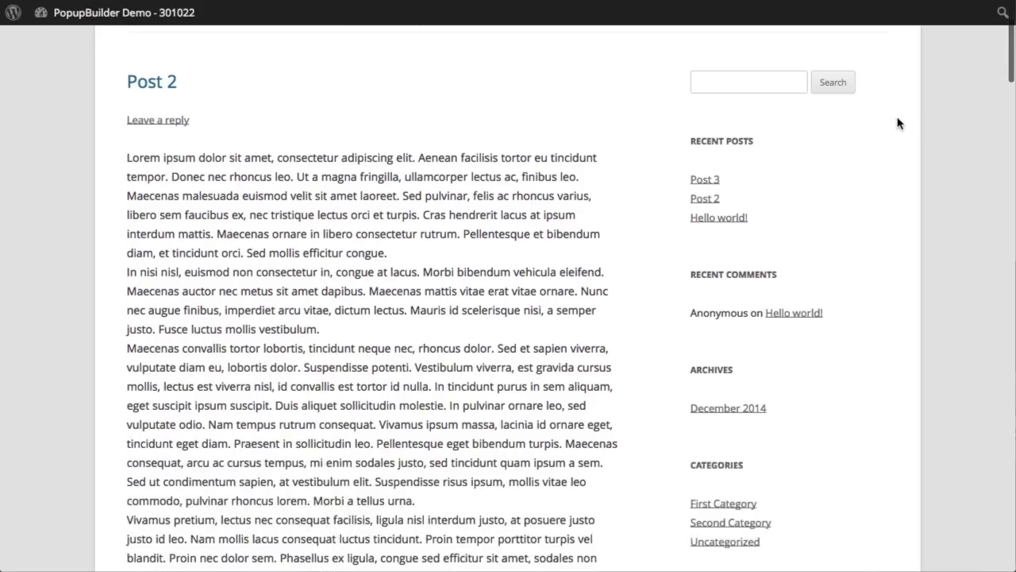
scroll(899, 123, "down", 5)
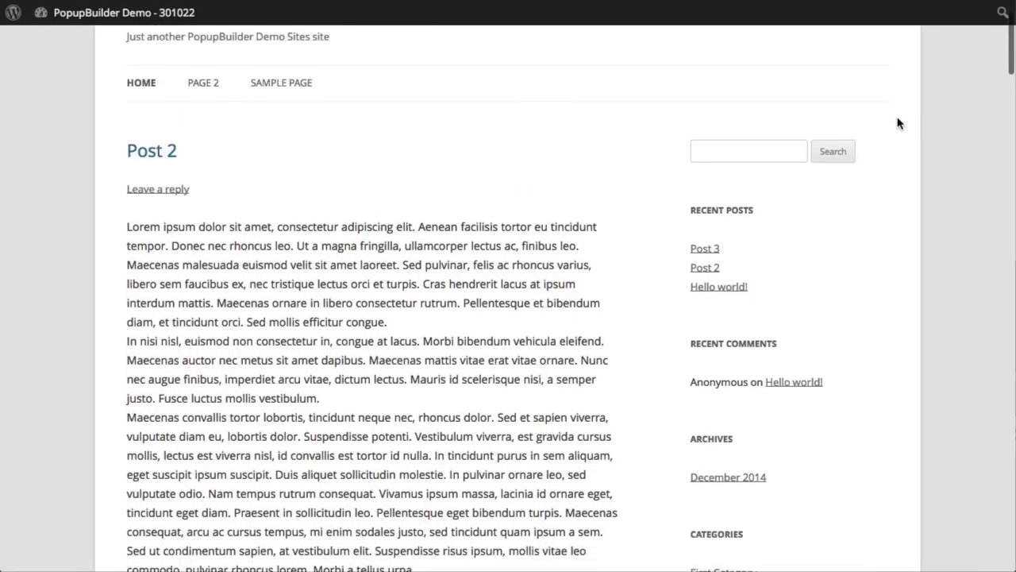
scroll(899, 123, "down", 10)
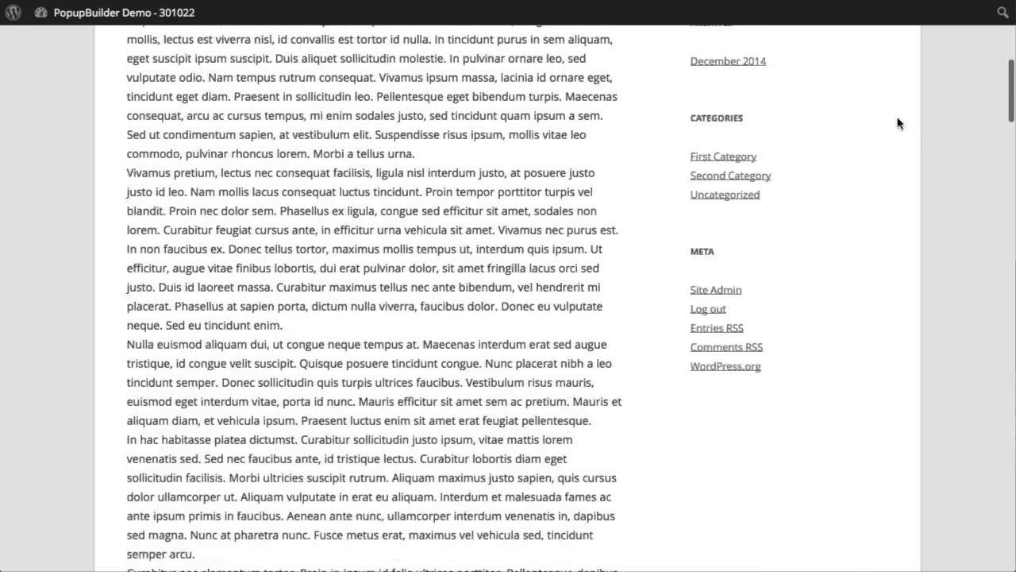
scroll(899, 123, "down", 4)
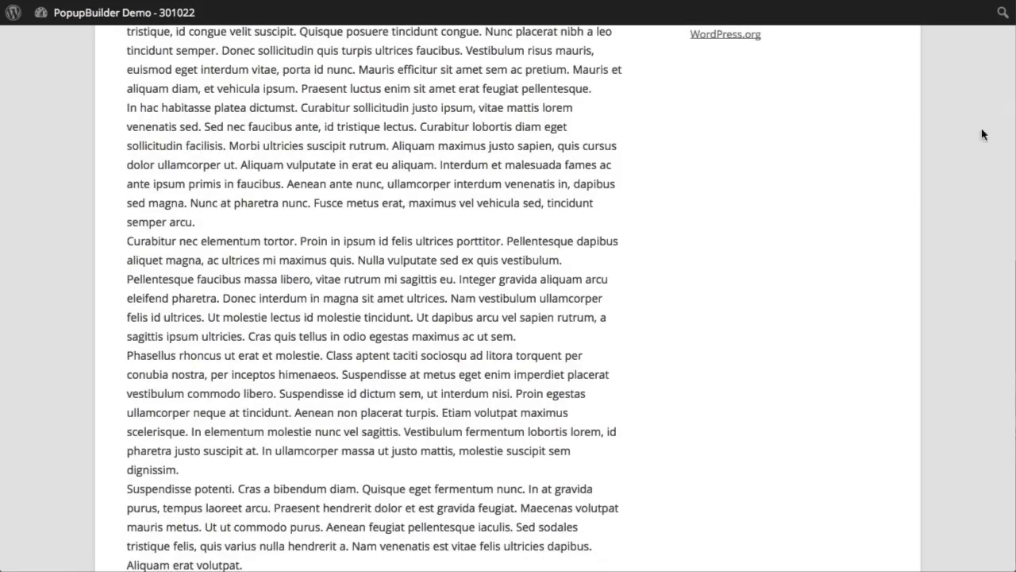
scroll(866, 228, "down", 3)
scroll(861, 228, "down", 10)
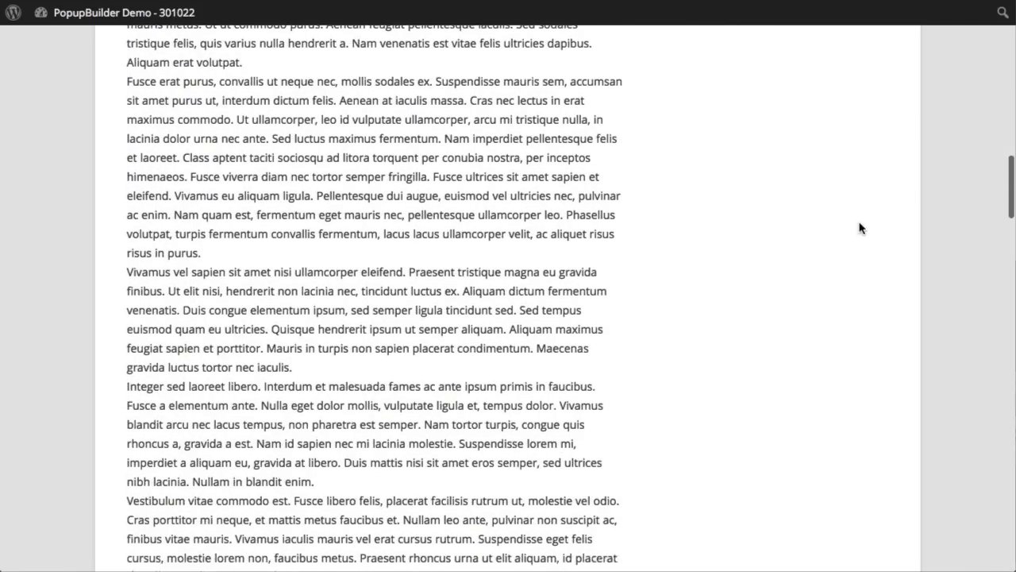
scroll(864, 210, "down", 8)
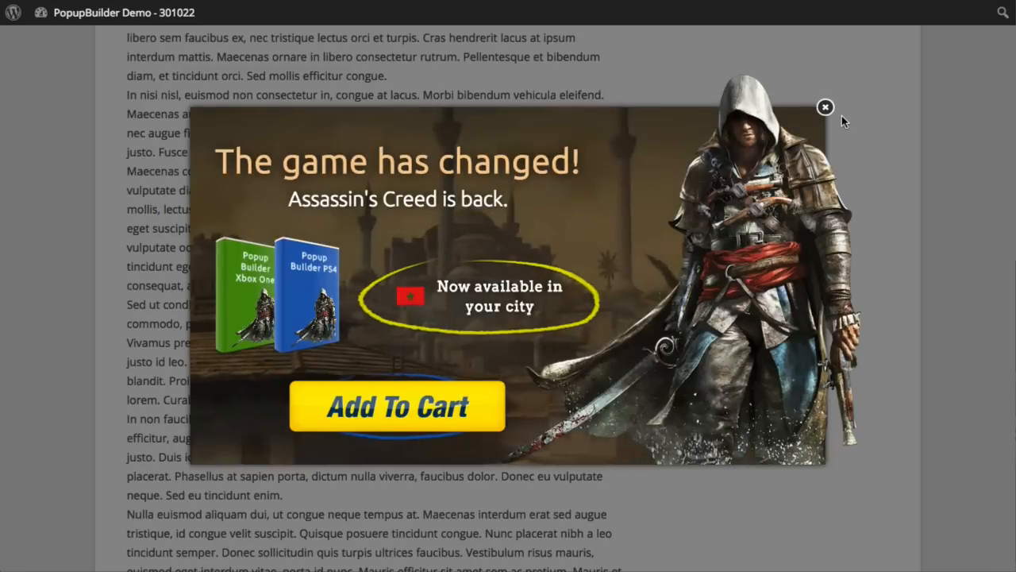
left_click(826, 109)
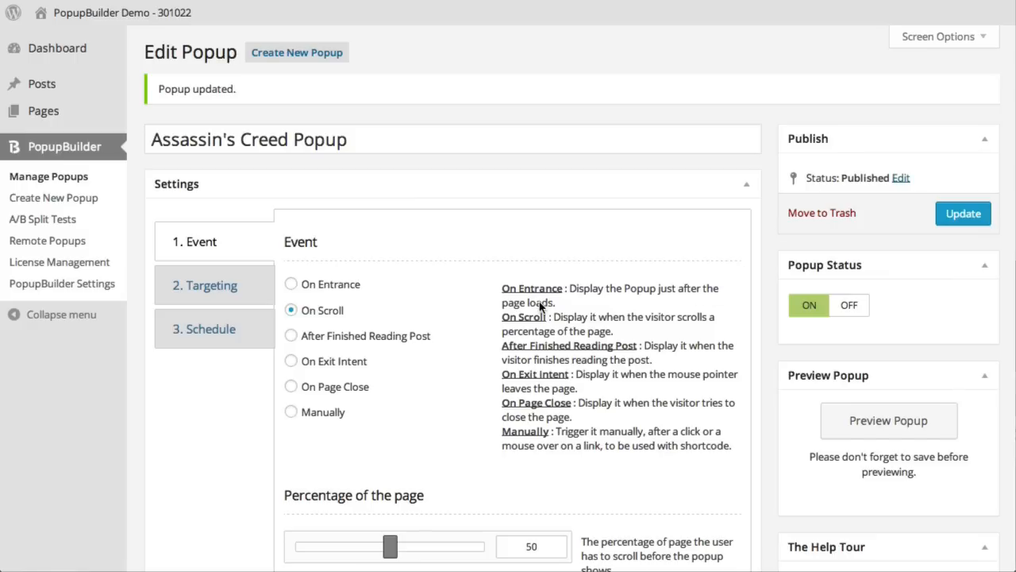
- Change the event of Assassin's Creed Popup to After Finished Reading Post and update it
scroll(466, 319, "down", 1)
scroll(466, 319, "down", 1)
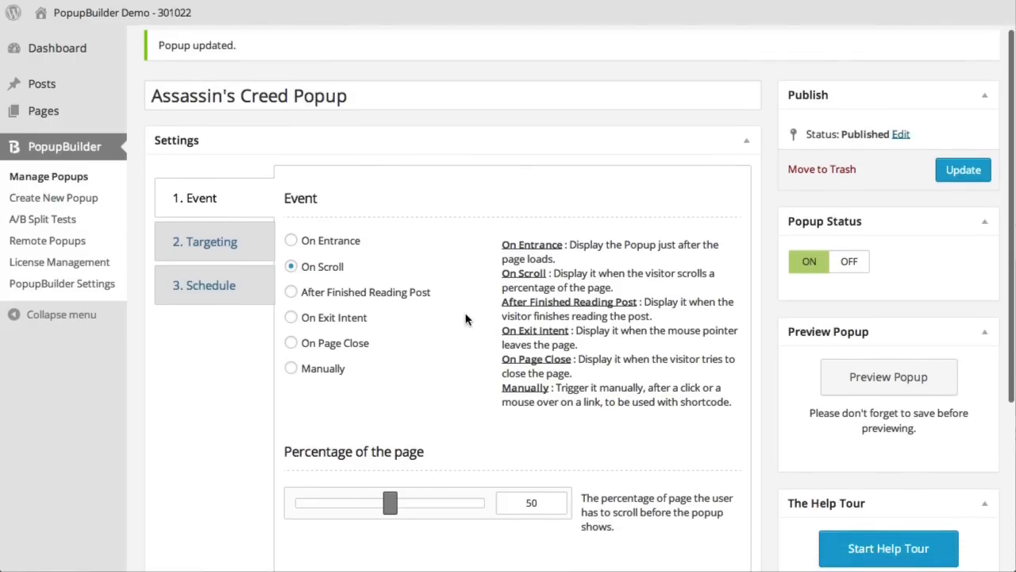
left_click(407, 295)
scroll(433, 317, "down", 1)
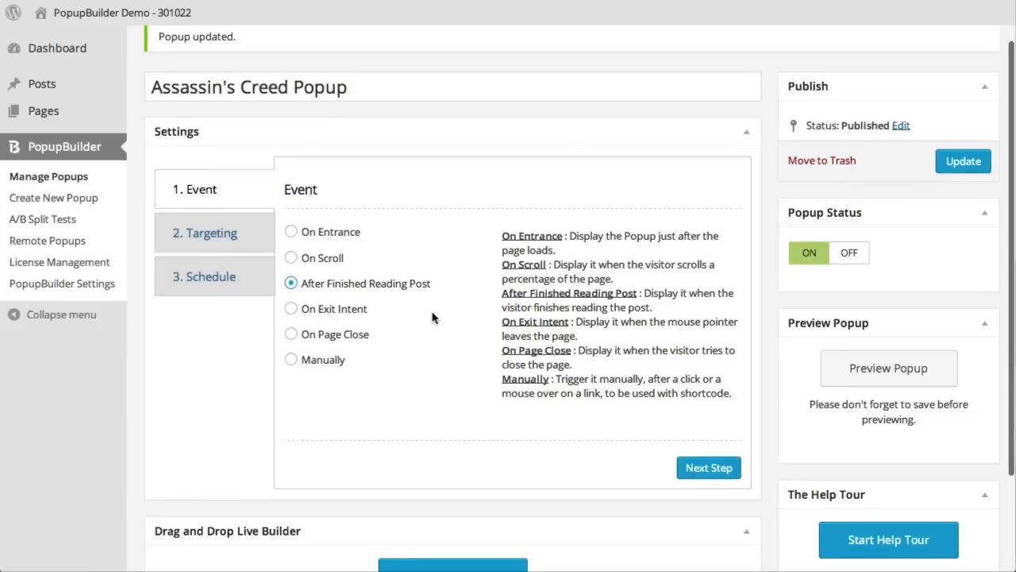
left_click(964, 165)
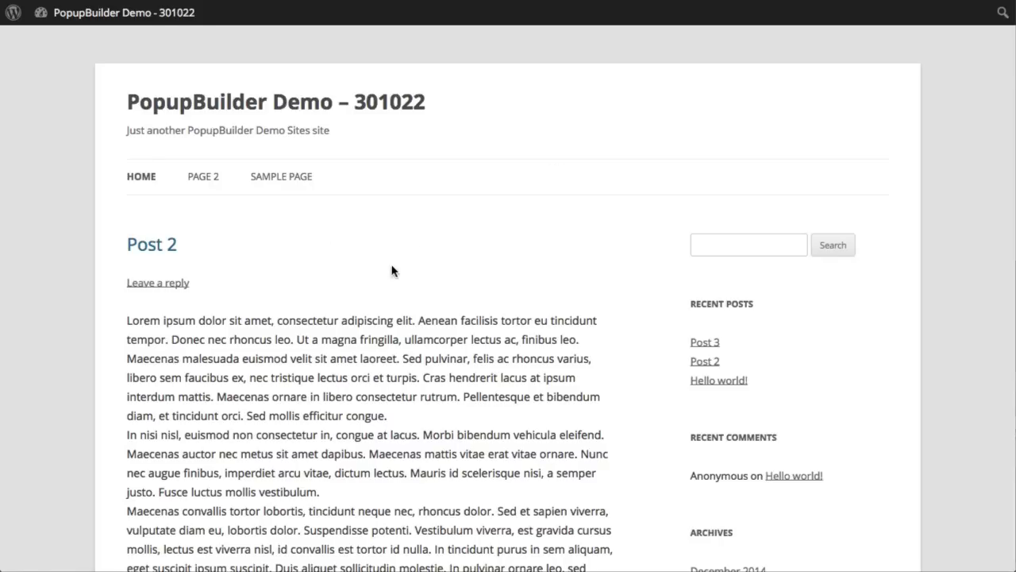
- Test the finished-reading trigger by opening Post 2 on the demo site, reading to the end of the post, and closing the popup
scroll(390, 270, "down", 3)
scroll(290, 231, "up", 2)
left_click(168, 196)
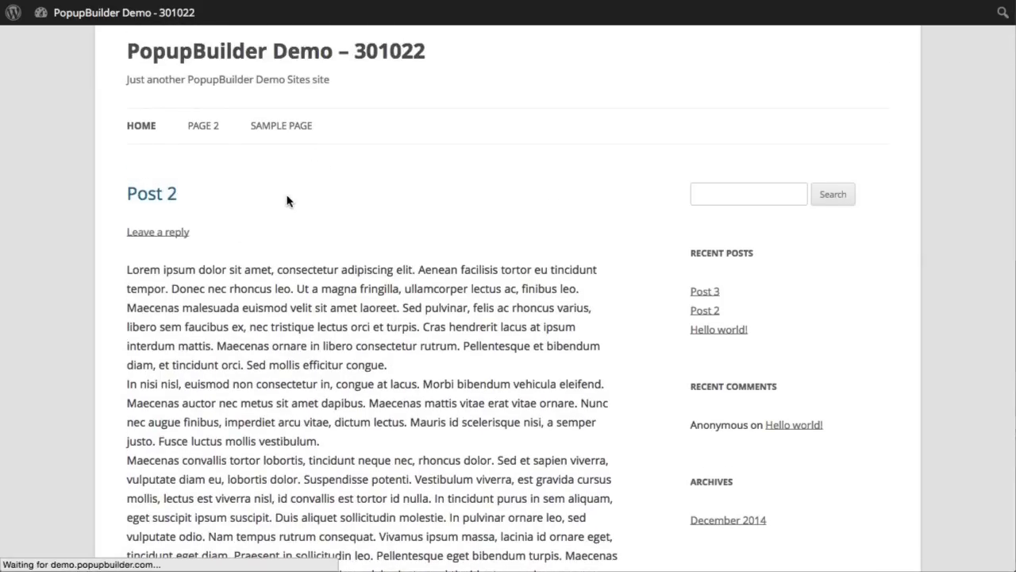
scroll(654, 286, "down", 5)
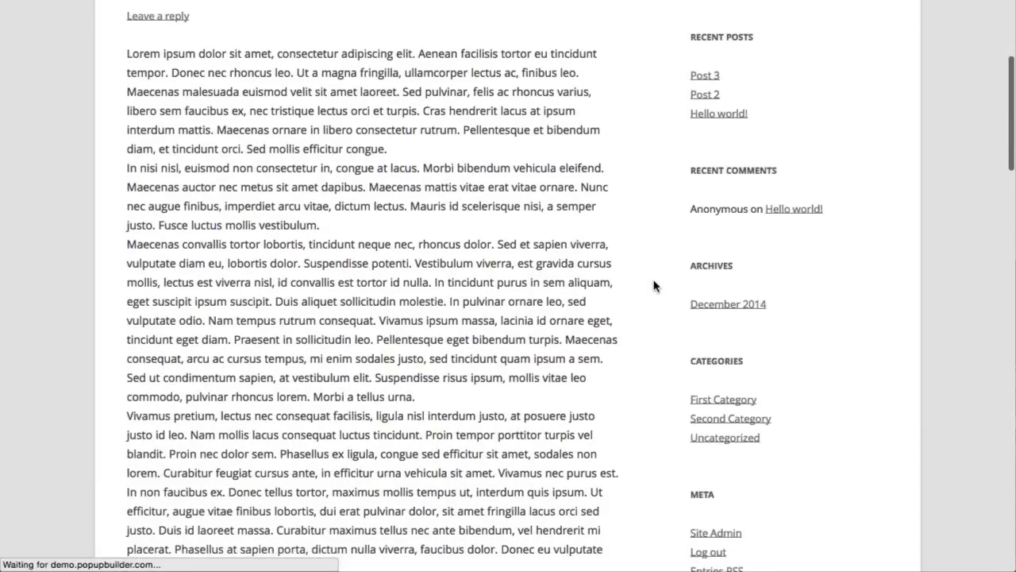
scroll(654, 286, "down", 10)
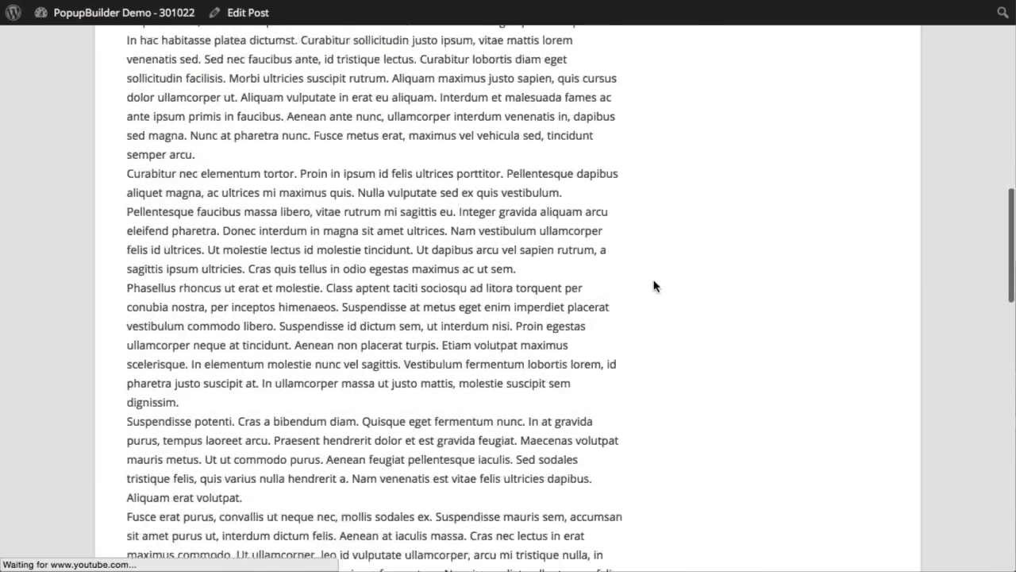
scroll(653, 286, "down", 15)
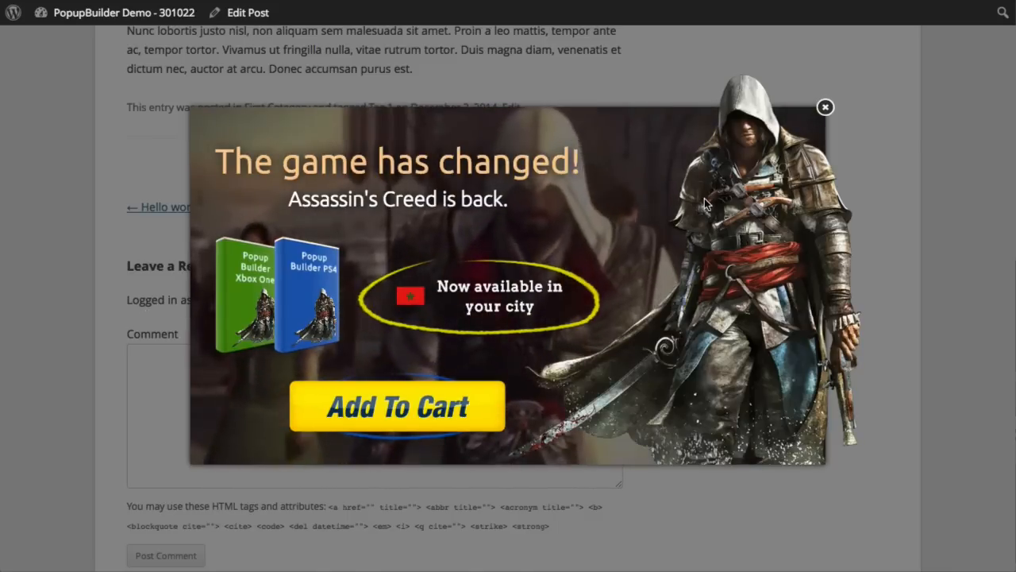
left_click(825, 109)
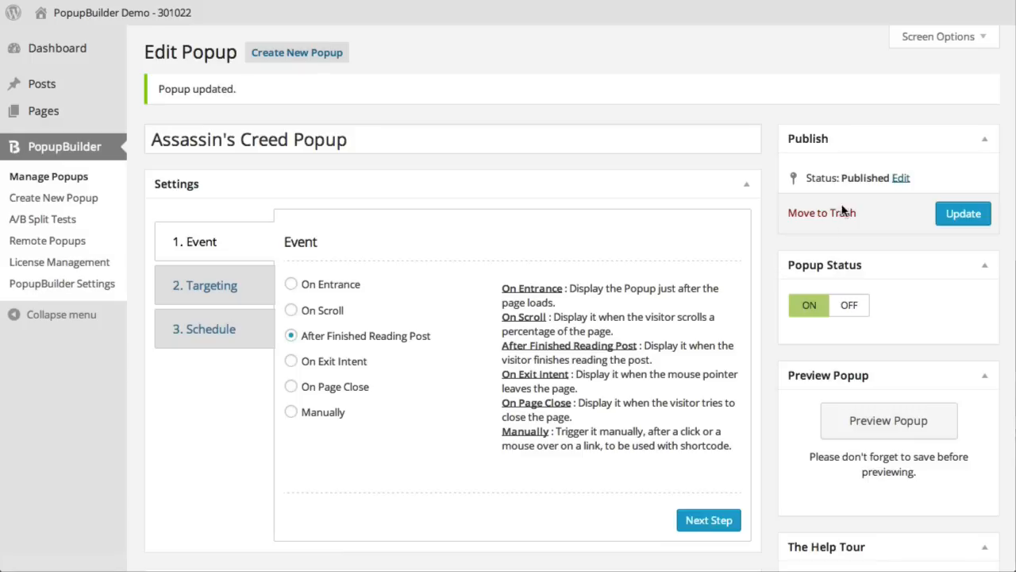
- Change the event of Assassin's Creed Popup to On Exit Intent and update it
scroll(373, 378, "down", 2)
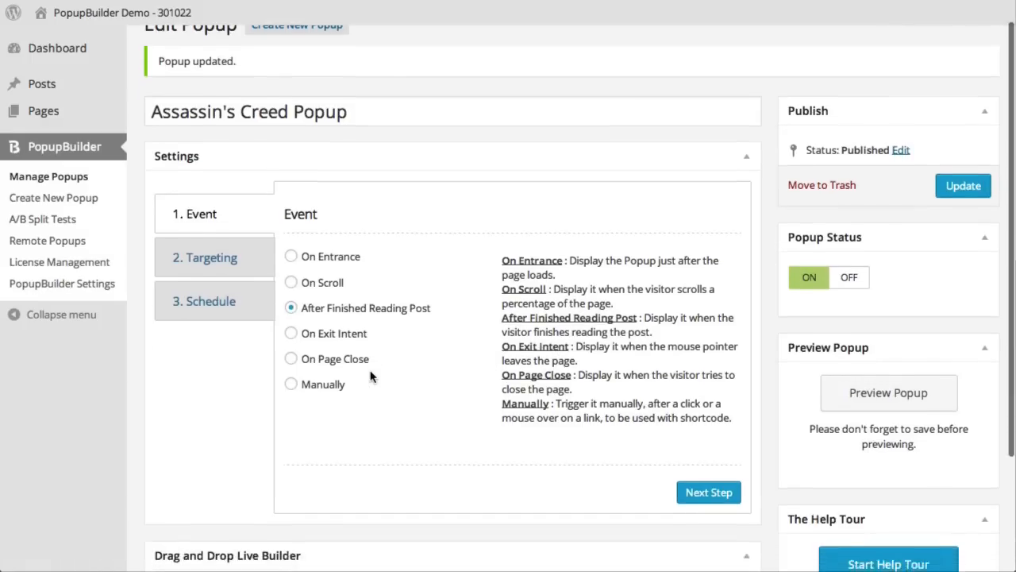
left_click(318, 321)
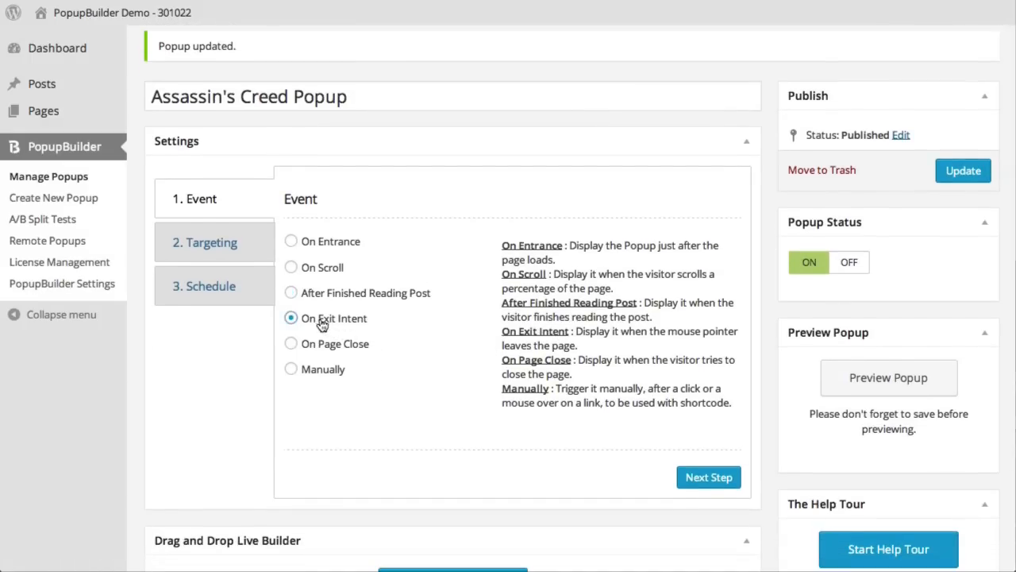
scroll(483, 378, "down", 1)
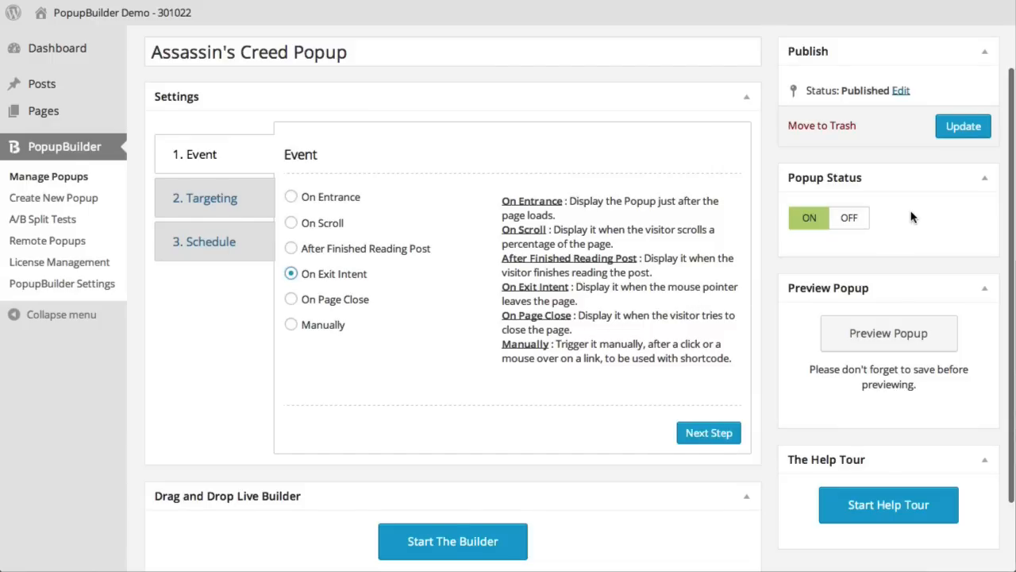
left_click(973, 131)
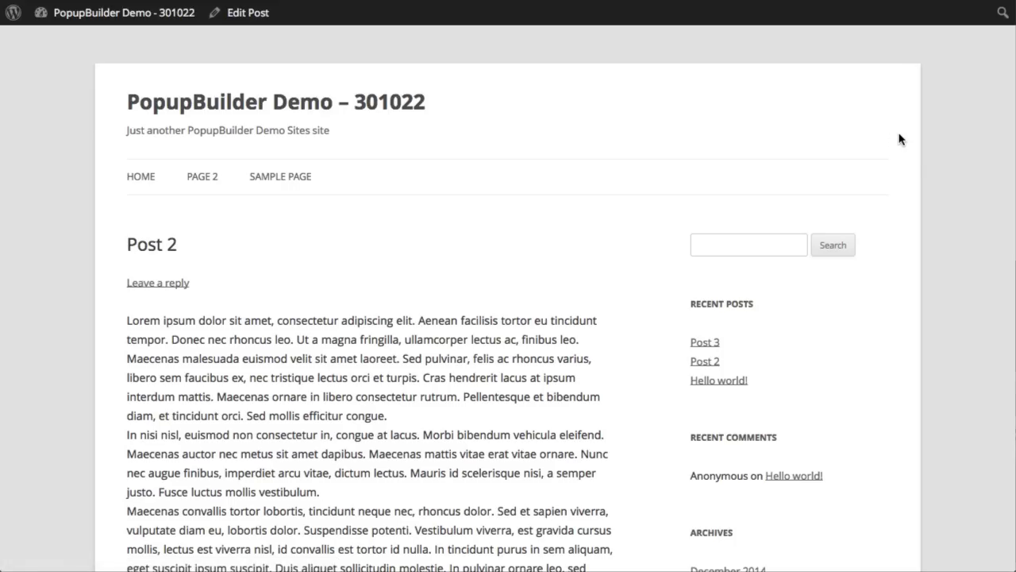
- Test the exit-intent trigger by moving the pointer out of the Post 2 page, and close the popup
mouse_move(934, 1)
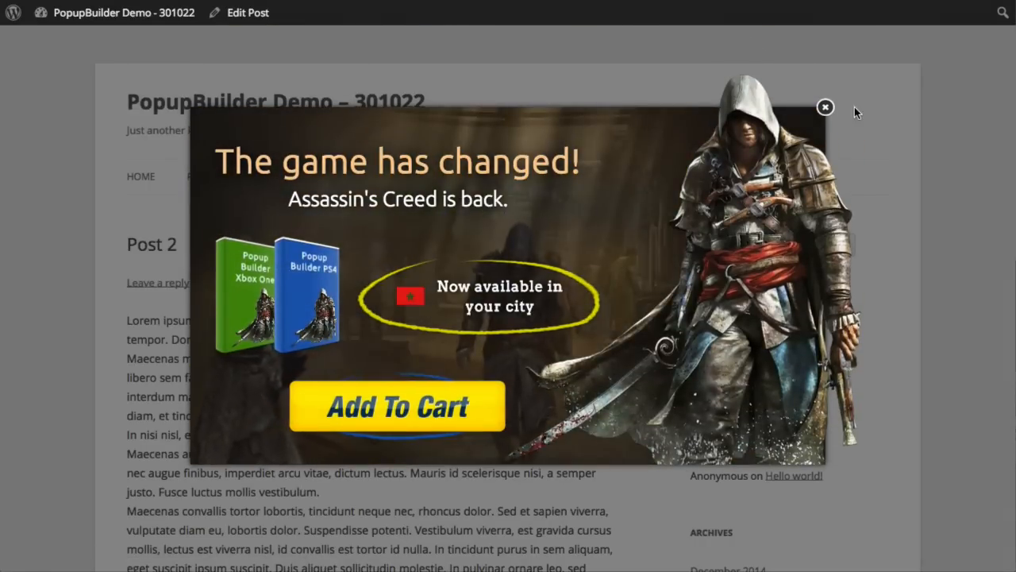
left_click(827, 108)
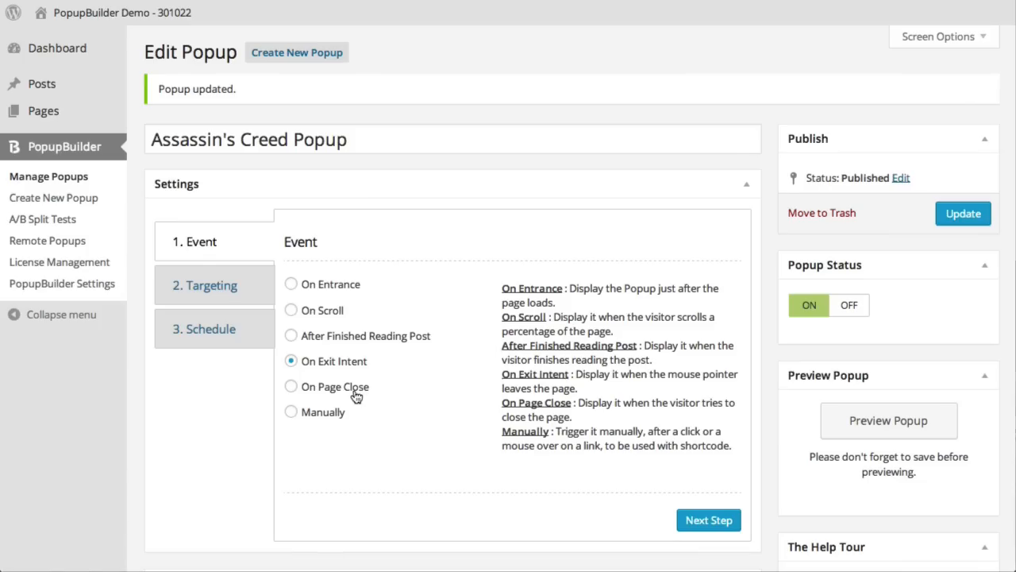
- Set Assassin's Creed Popup to trigger On Page Close with the alert message "Hold on a second! Here is something SPECIAL FOR YOU!!" and update it
left_click(355, 395)
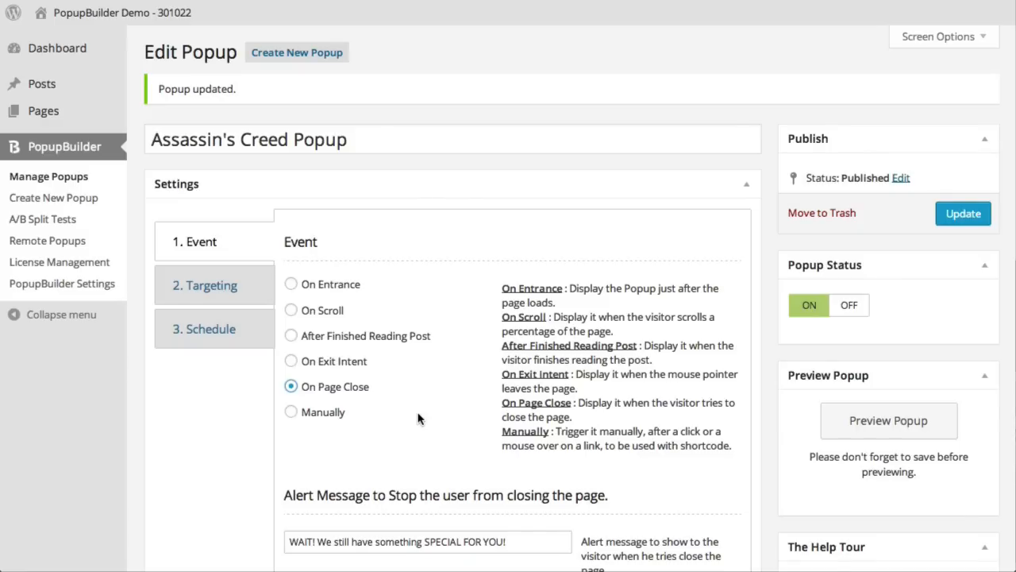
scroll(420, 419, "down", 3)
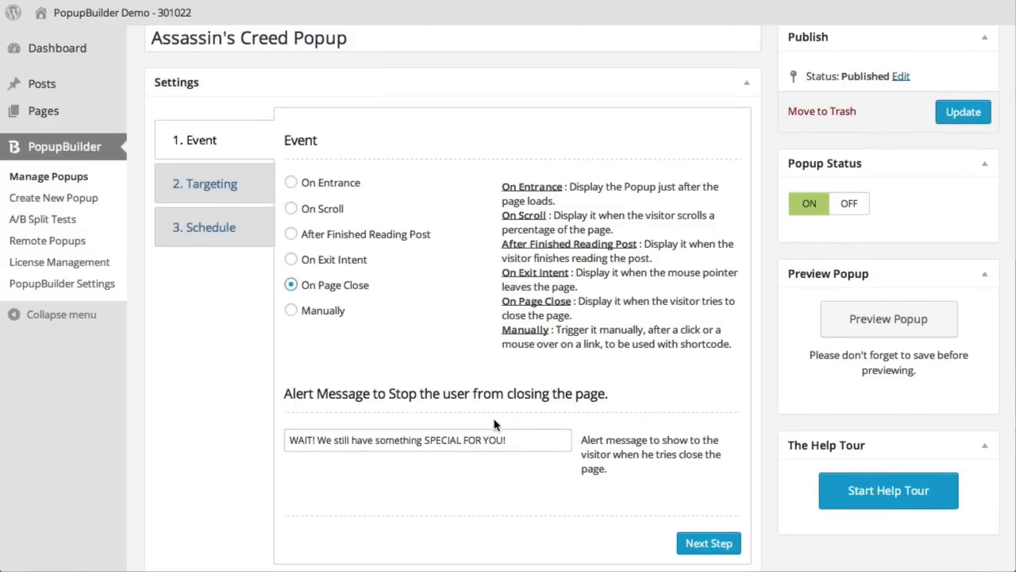
left_click_drag(522, 439, 287, 439)
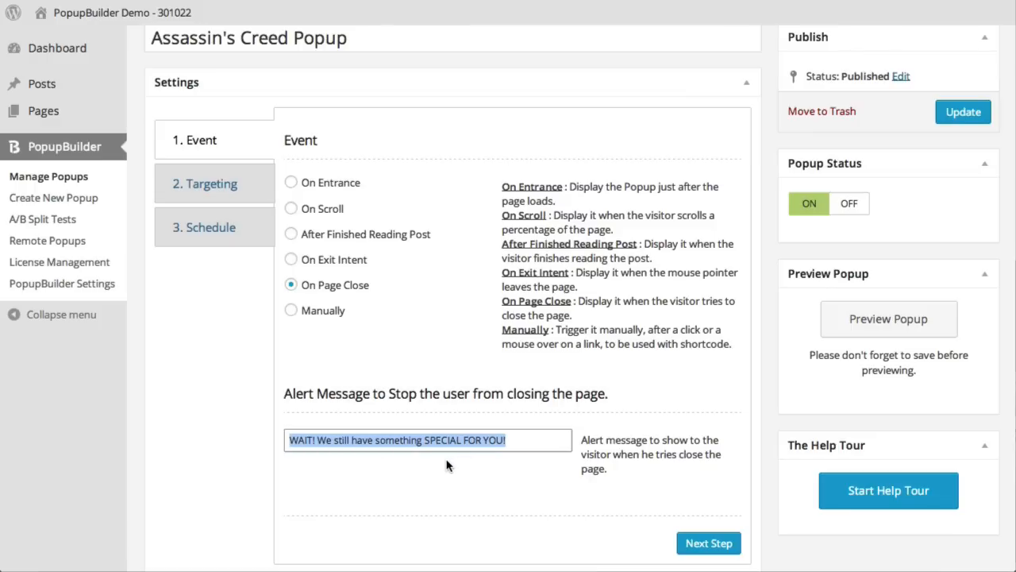
type("H")
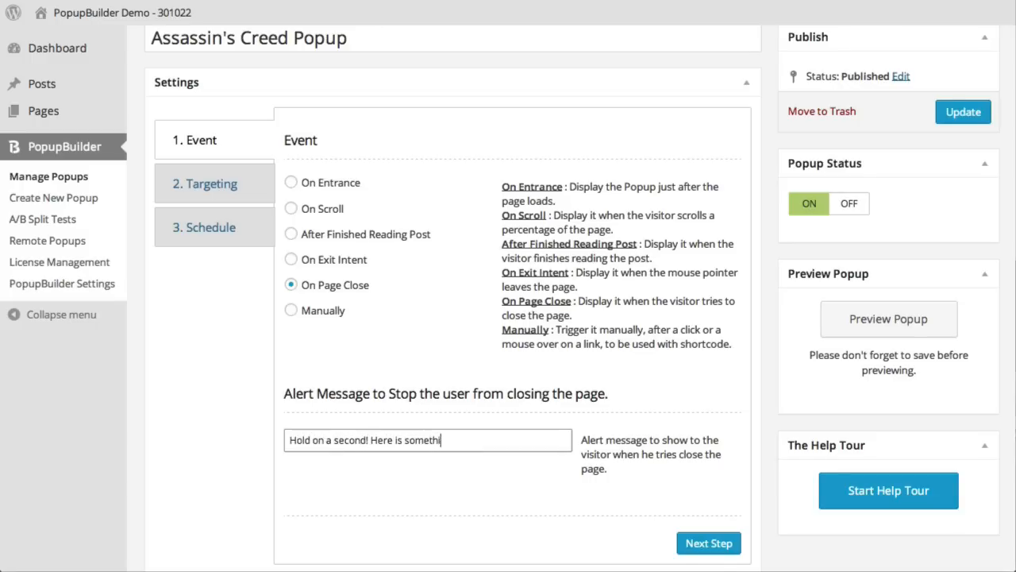
type("PECI")
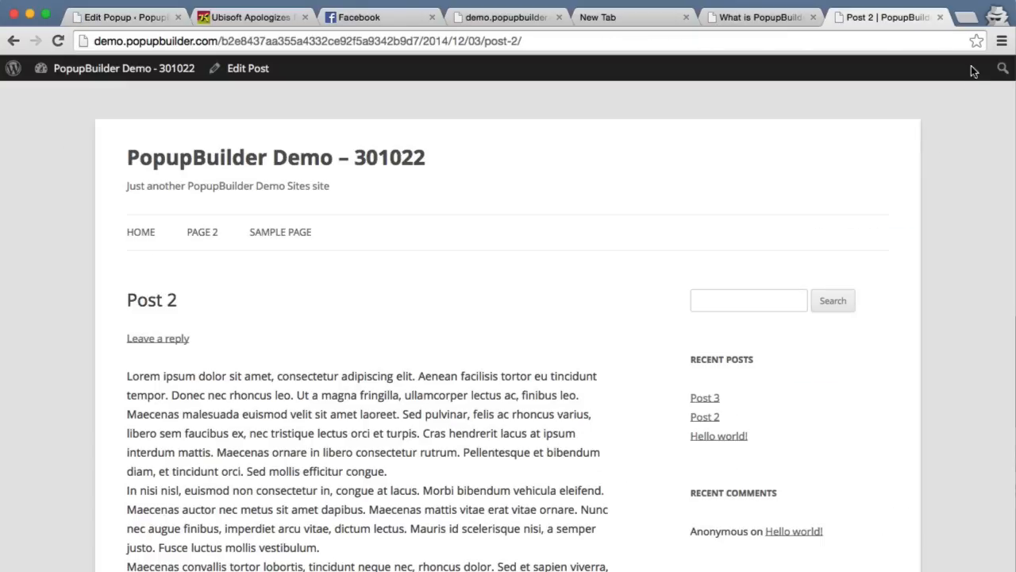
- Test the page-close trigger by trying to close the Post 2 page, choose to stay on it, and close the popup
left_click(941, 18)
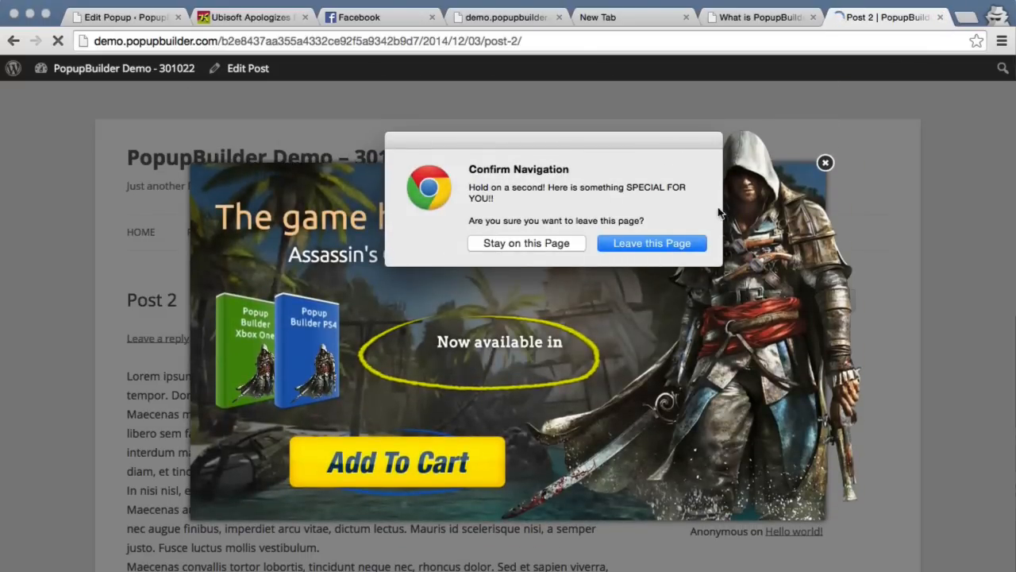
left_click(563, 243)
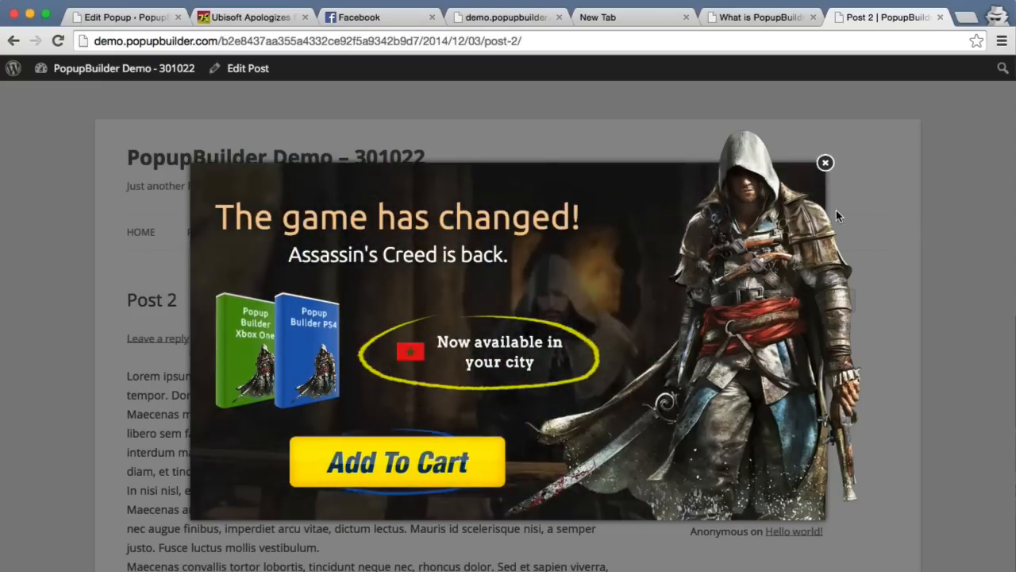
left_click(827, 169)
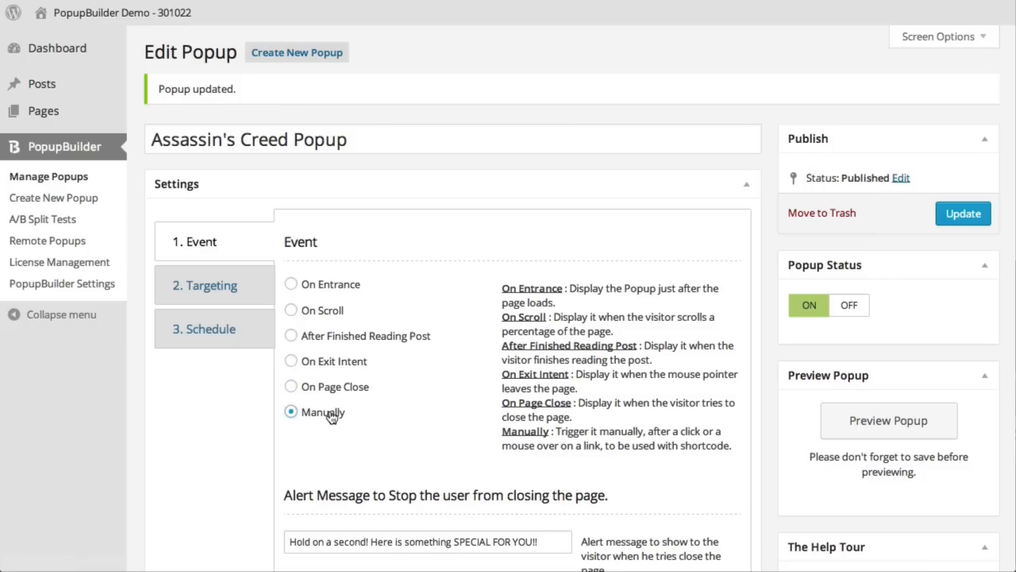
- Change the event of Assassin's Creed Popup to Manually and update it
scroll(332, 413, "down", 1)
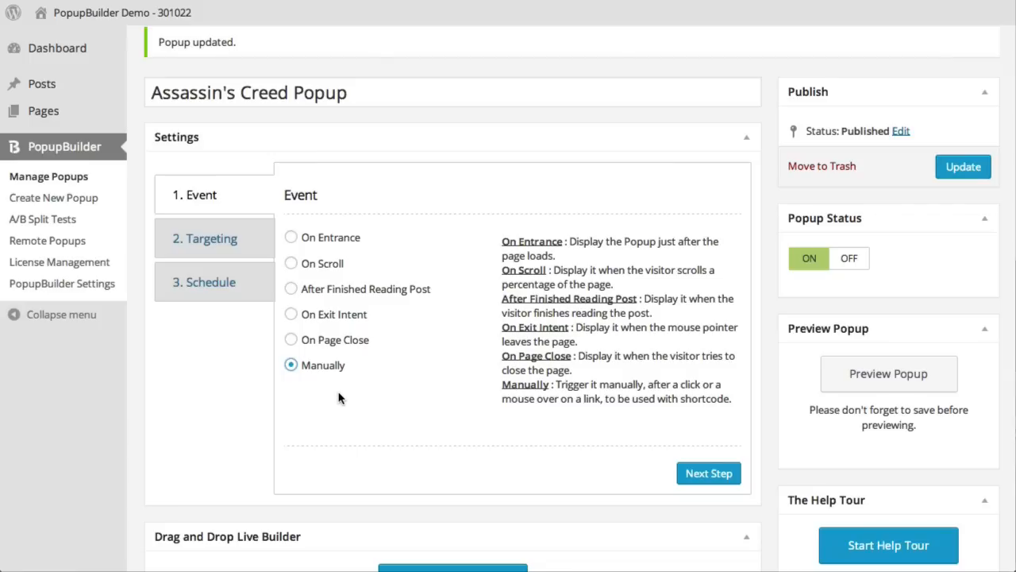
scroll(386, 408, "up", 1)
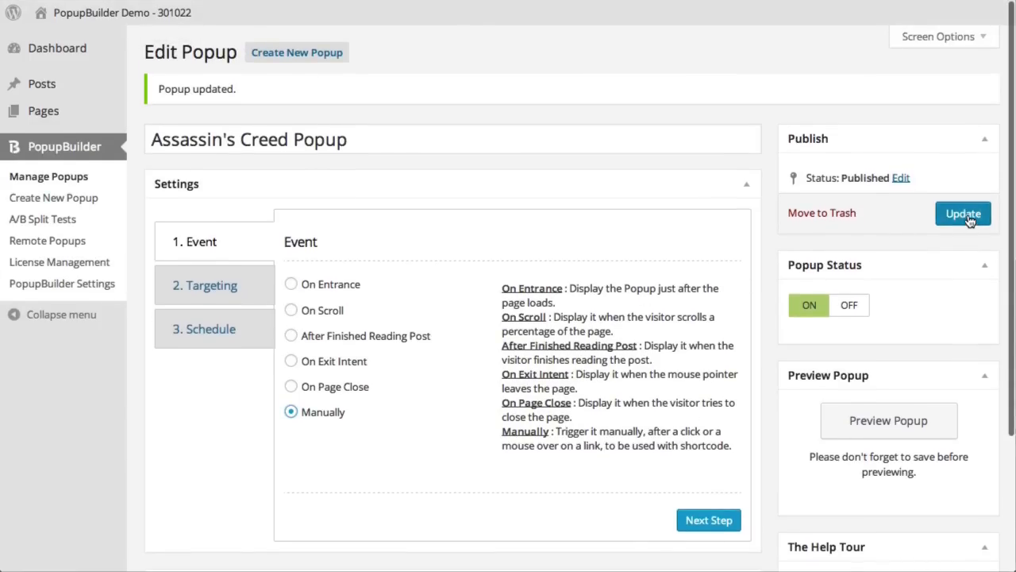
left_click(965, 216)
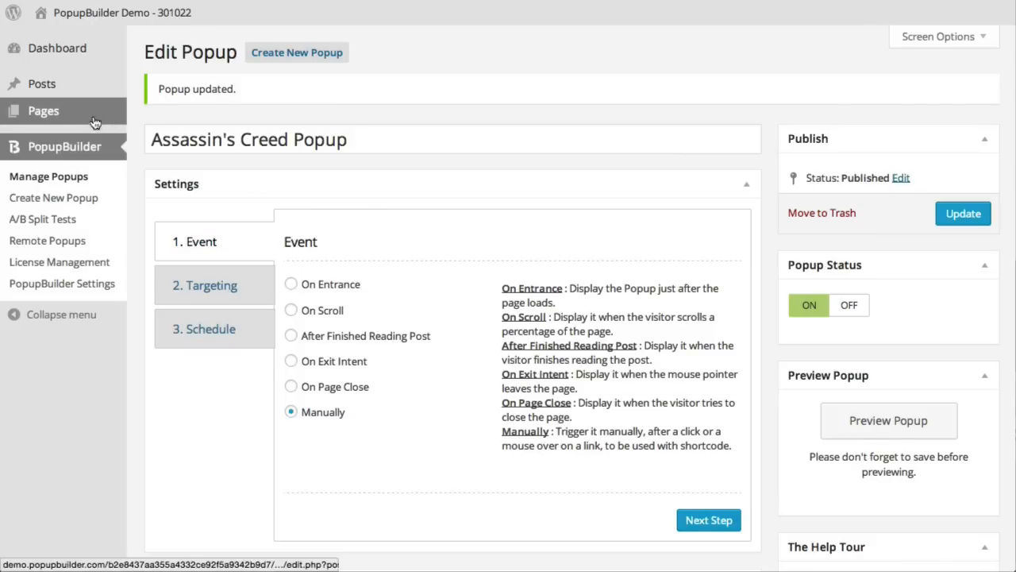
- Open the Hello world! post for editing and add "I explain all of this in detail inside my FREE EBOOK that you can DOWNLOAD HERE!"
mouse_move(68, 95)
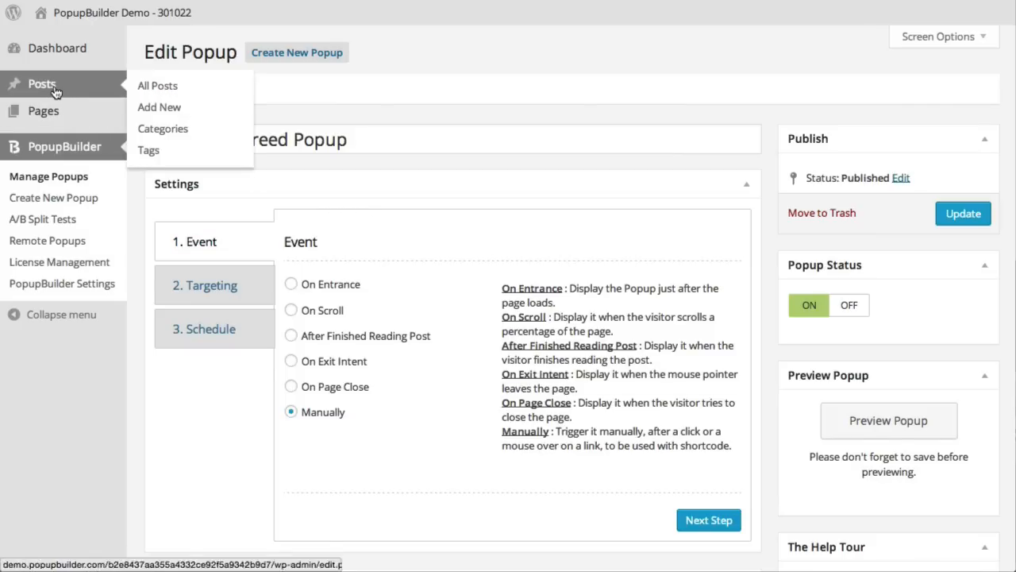
left_click(55, 93)
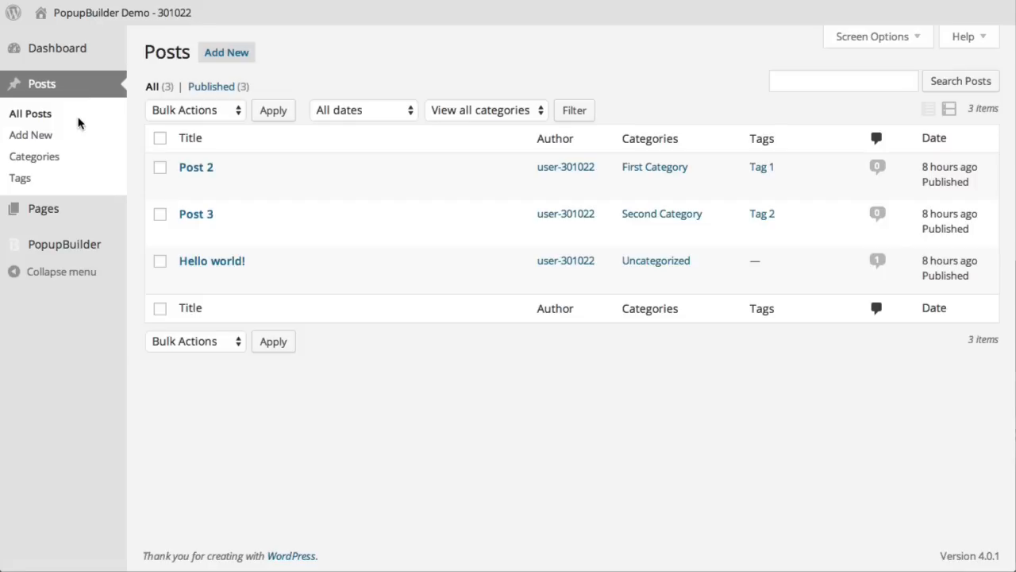
mouse_move(196, 243)
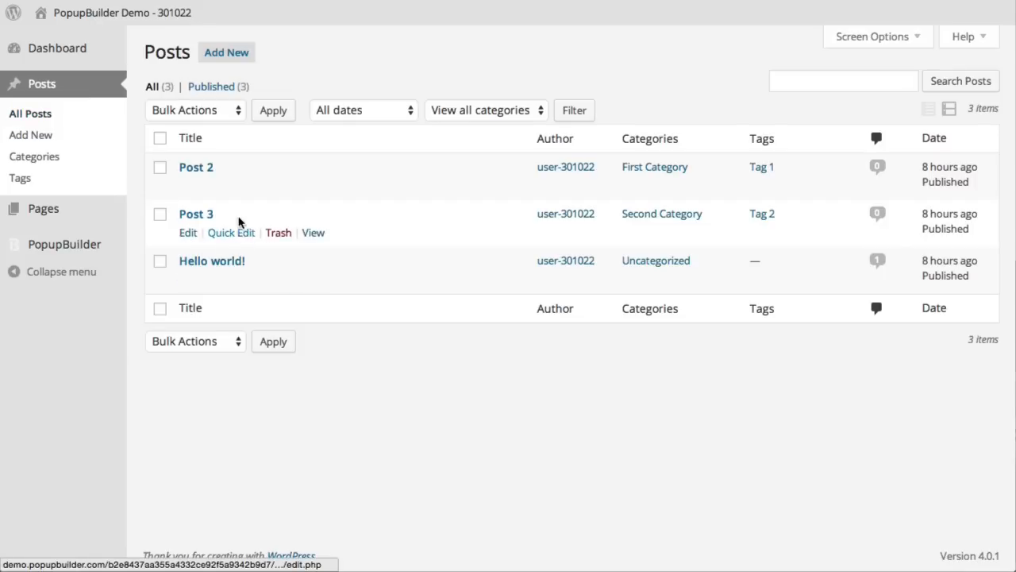
left_click(230, 262)
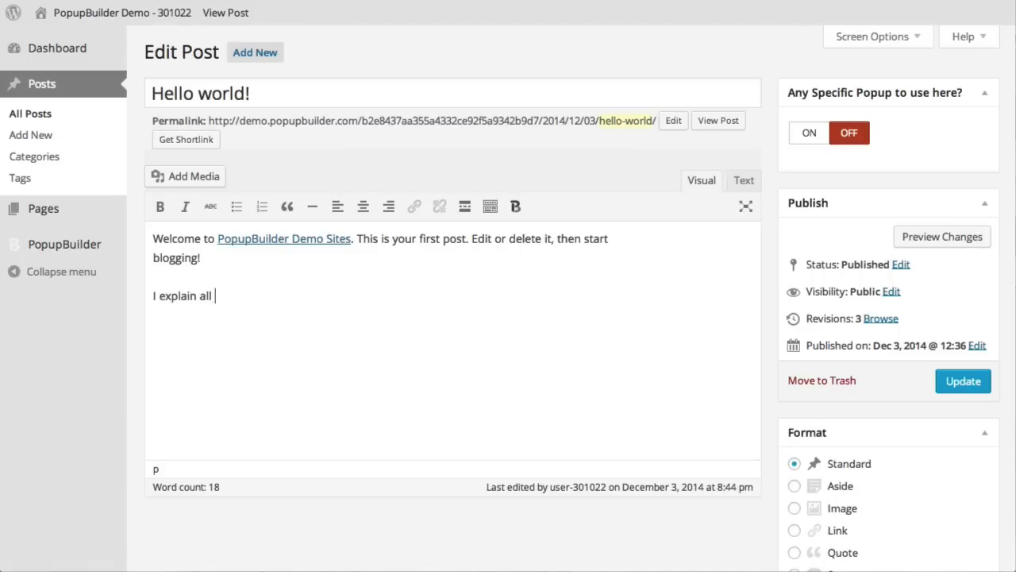
key("BackSpace")
type("de")
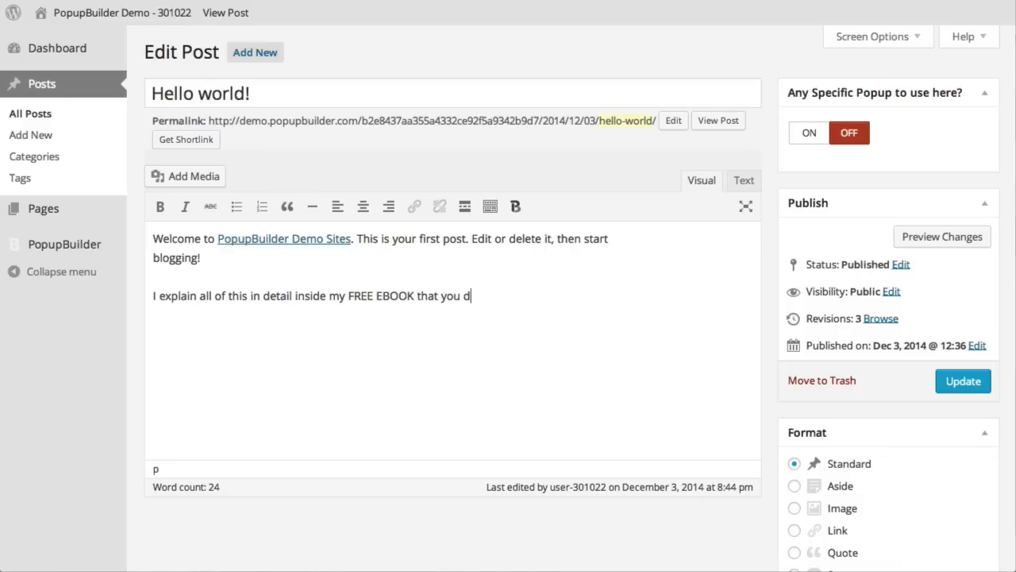
type("DOWNLOAD ")
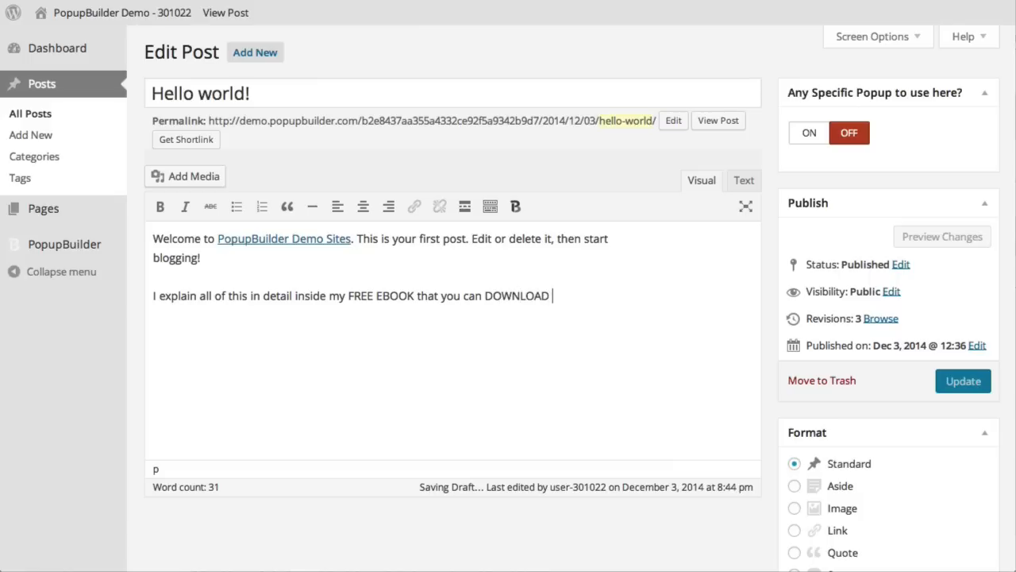
type("HERE!")
- Wrap the words DOWNLOAD HERE in a PopupBuilder shortcode that shows Assassin's Creed Popup On Click, without an extra class
left_click_drag(582, 295, 485, 295)
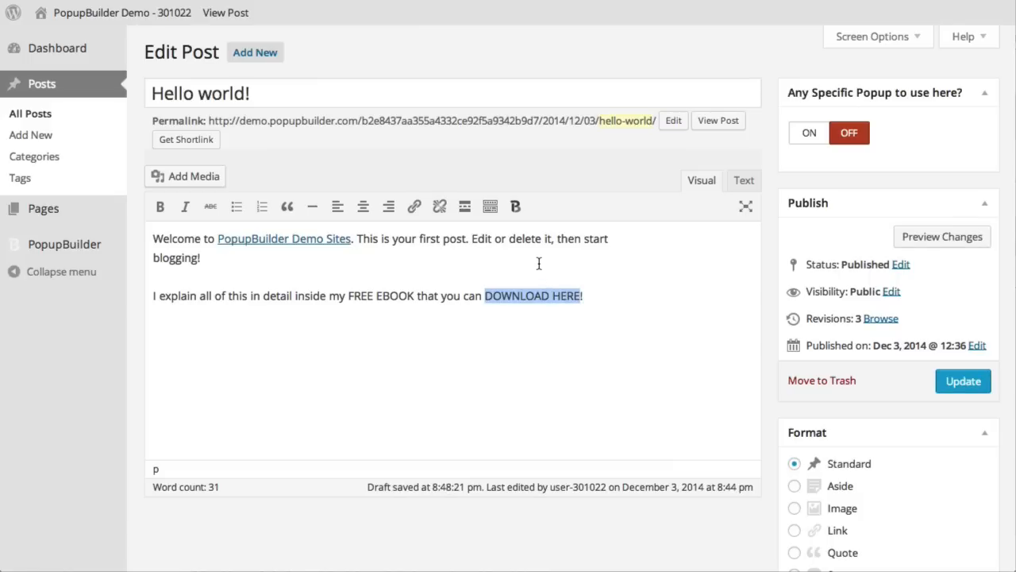
left_click(516, 207)
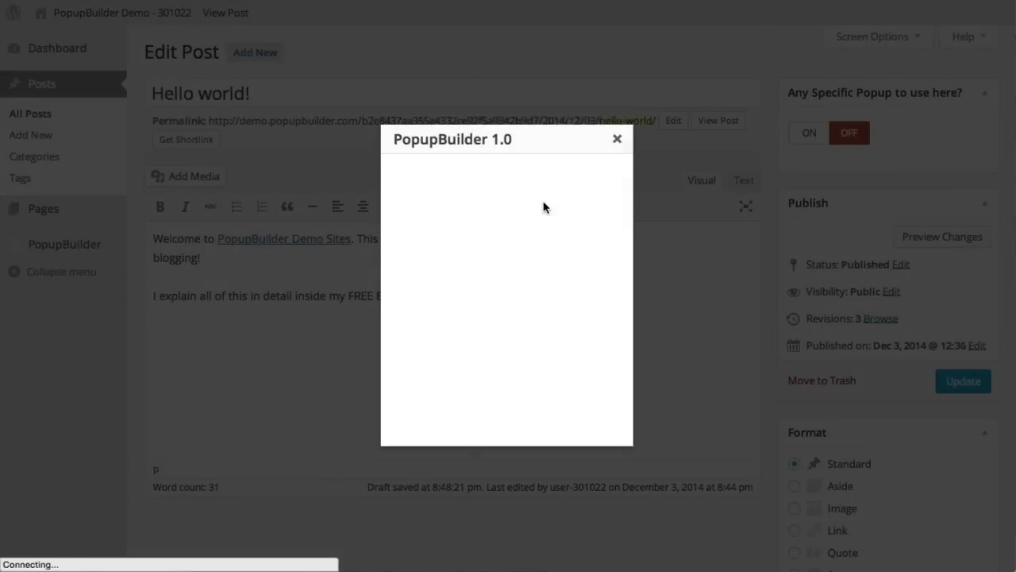
left_click(539, 220)
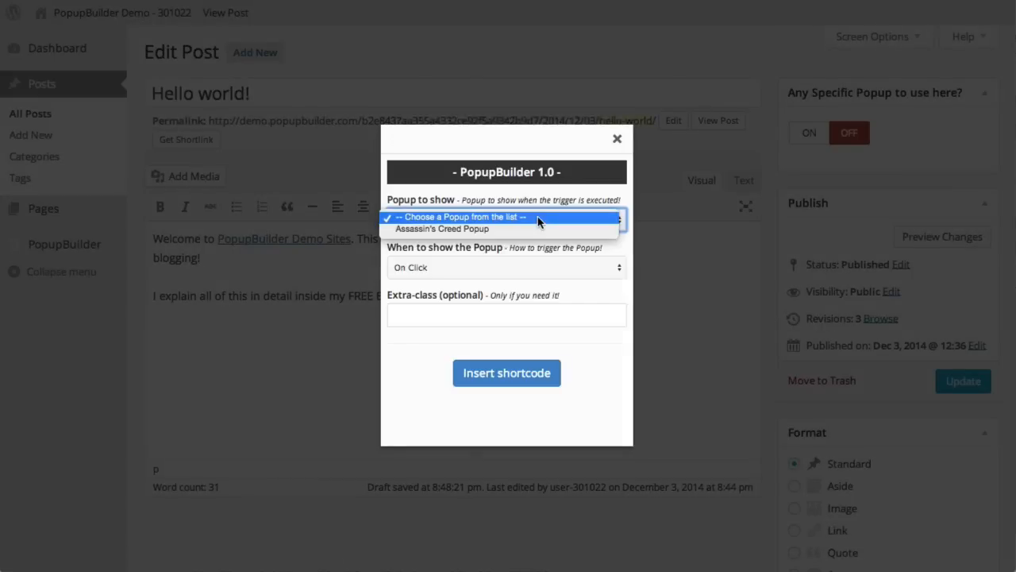
left_click(447, 229)
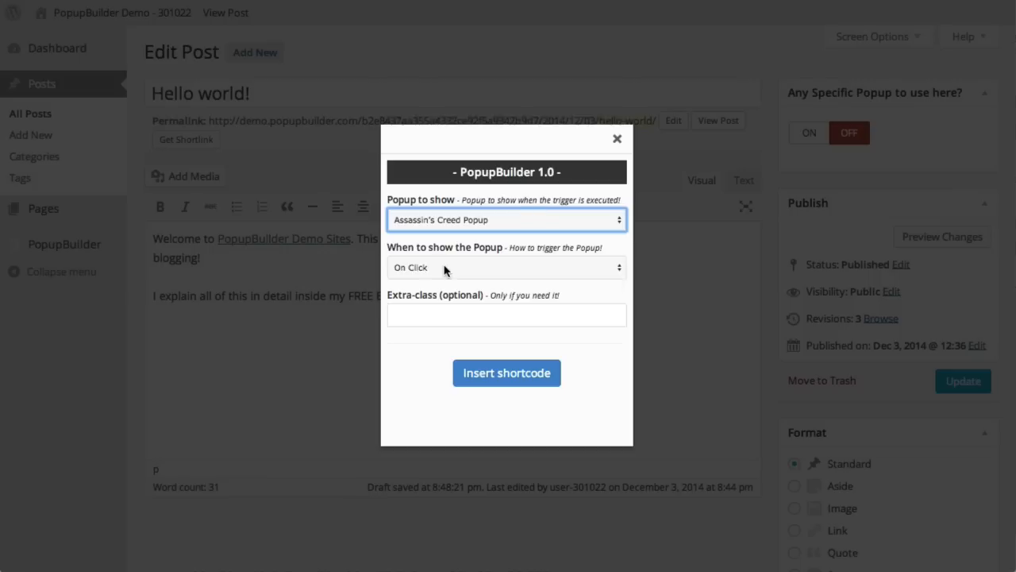
left_click(444, 270)
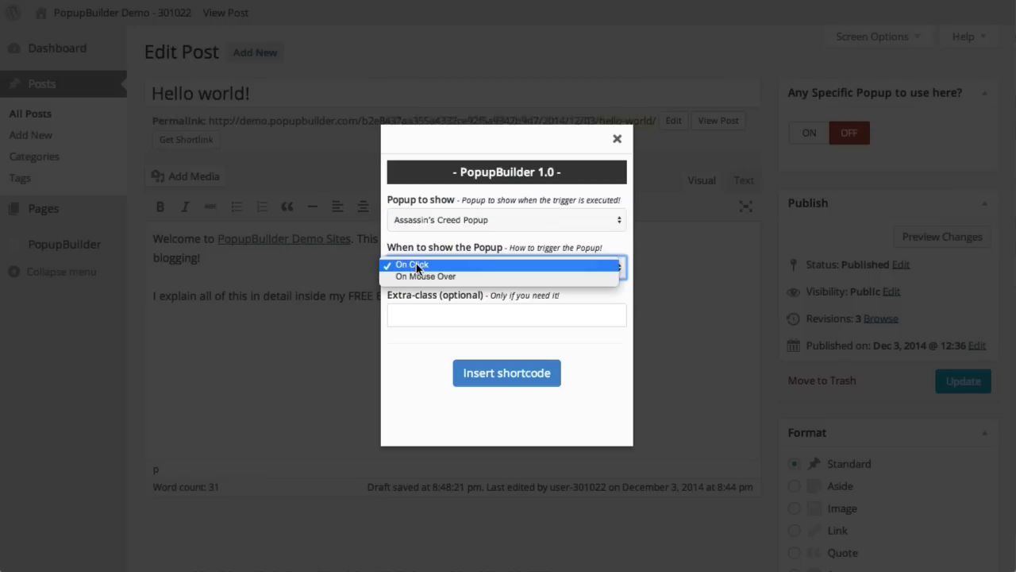
left_click(449, 252)
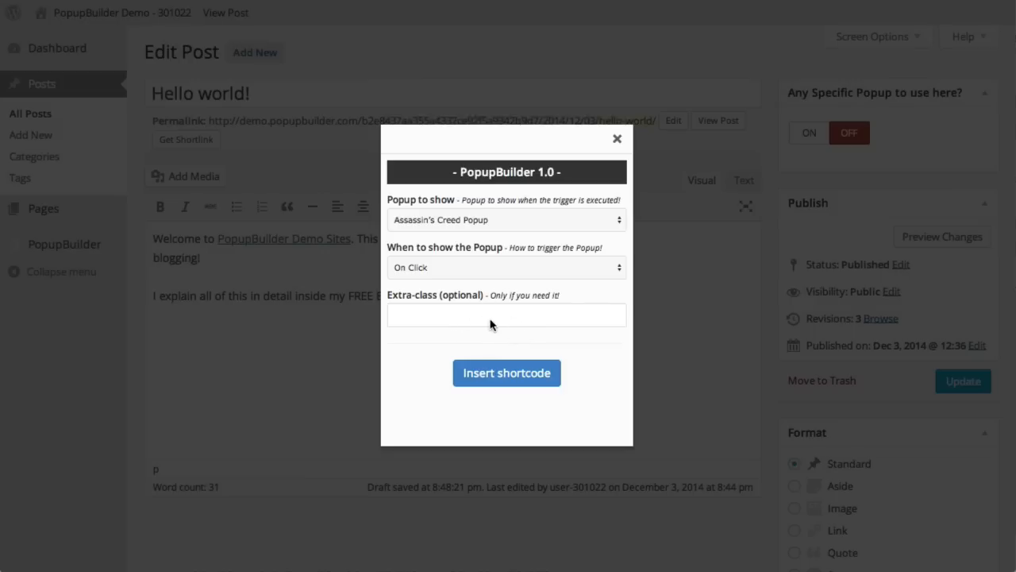
left_click(524, 374)
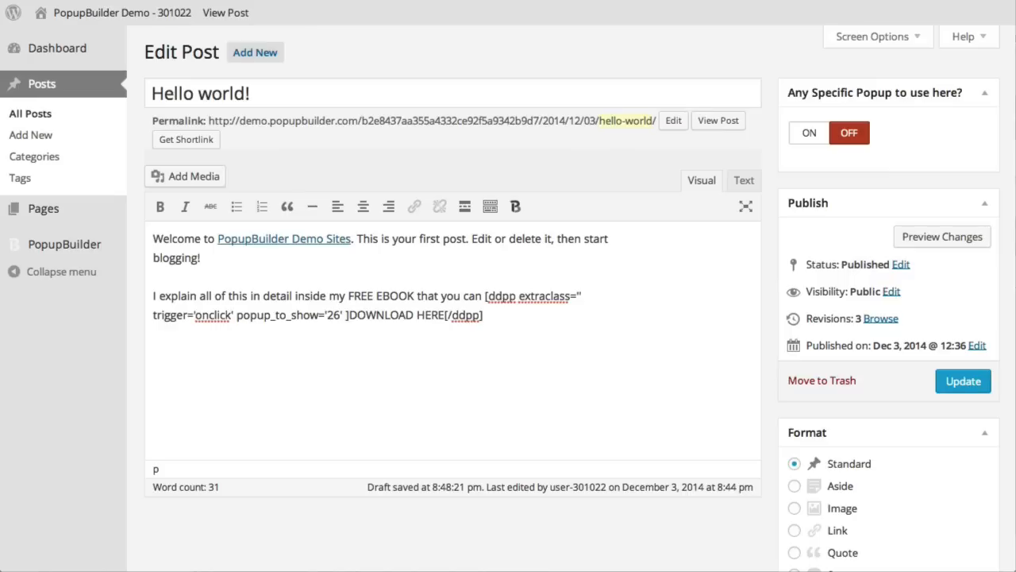
- Preview the changed Hello world! post and test the click trigger on its DOWNLOAD HERE link
left_click(978, 242)
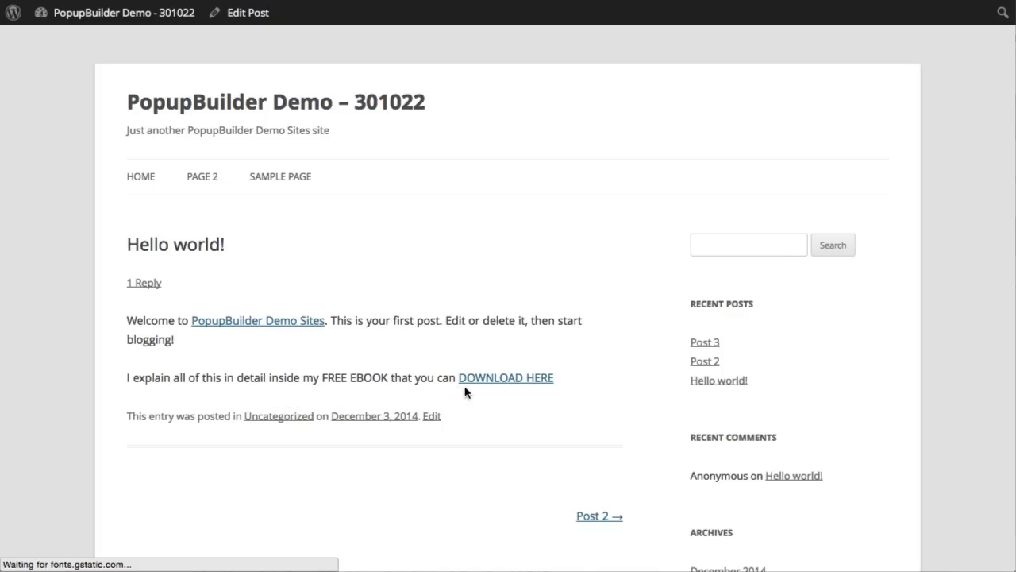
left_click(525, 379)
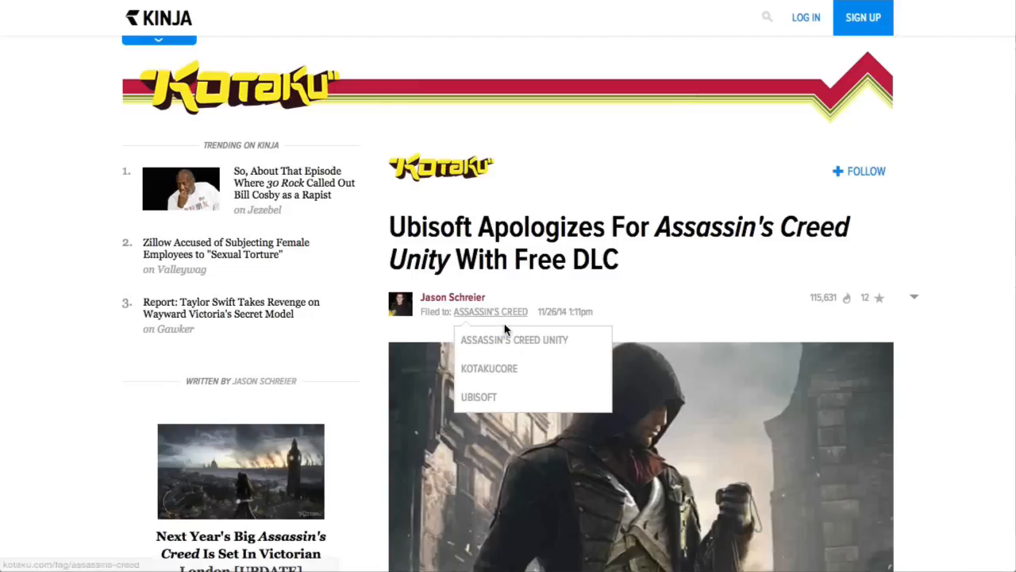
- Copy the URL of the hooded assassin image from the Kotaku article about Assassin's Creed Unity
right_click(699, 444)
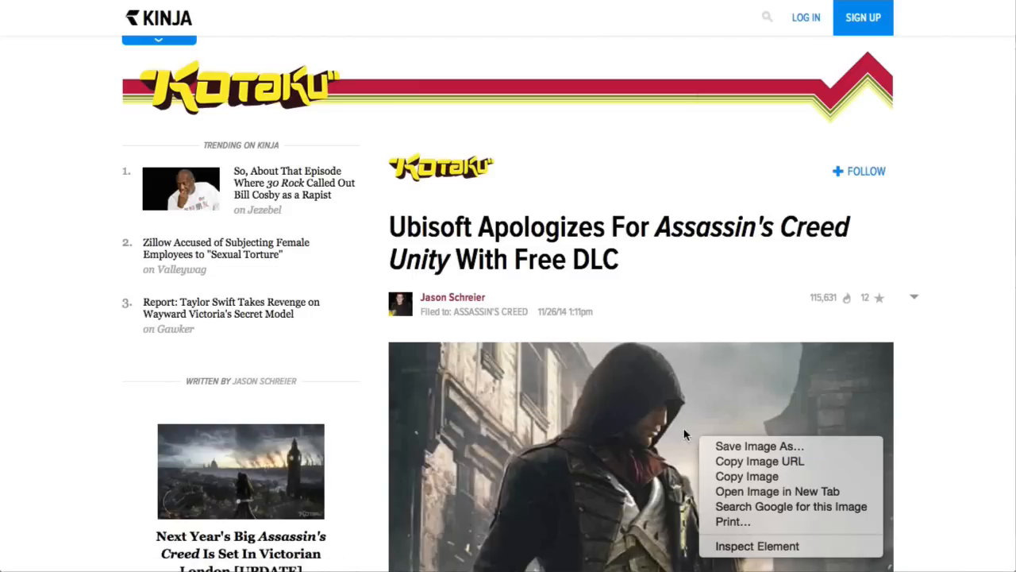
left_click(732, 477)
right_click(682, 413)
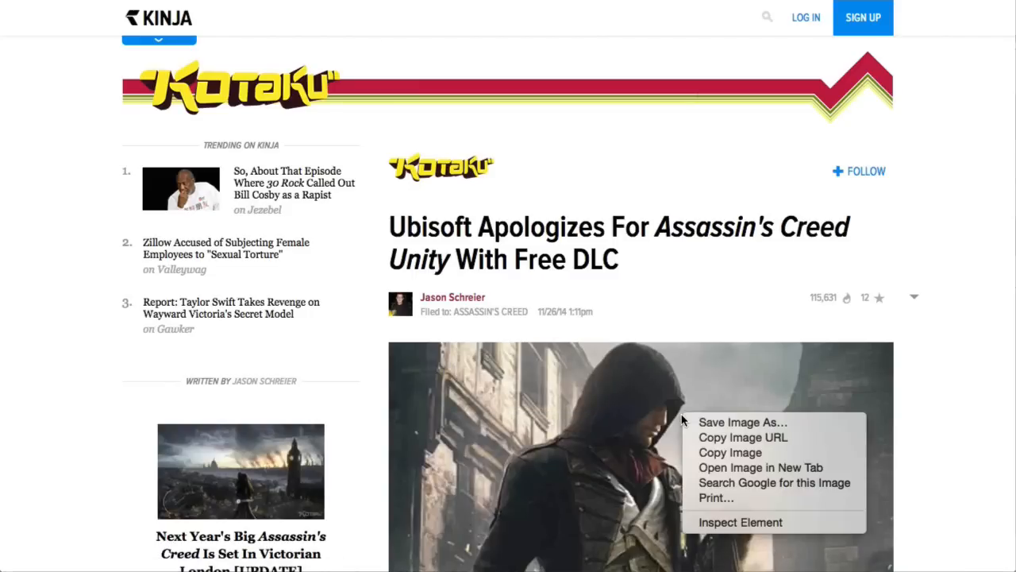
left_click(705, 442)
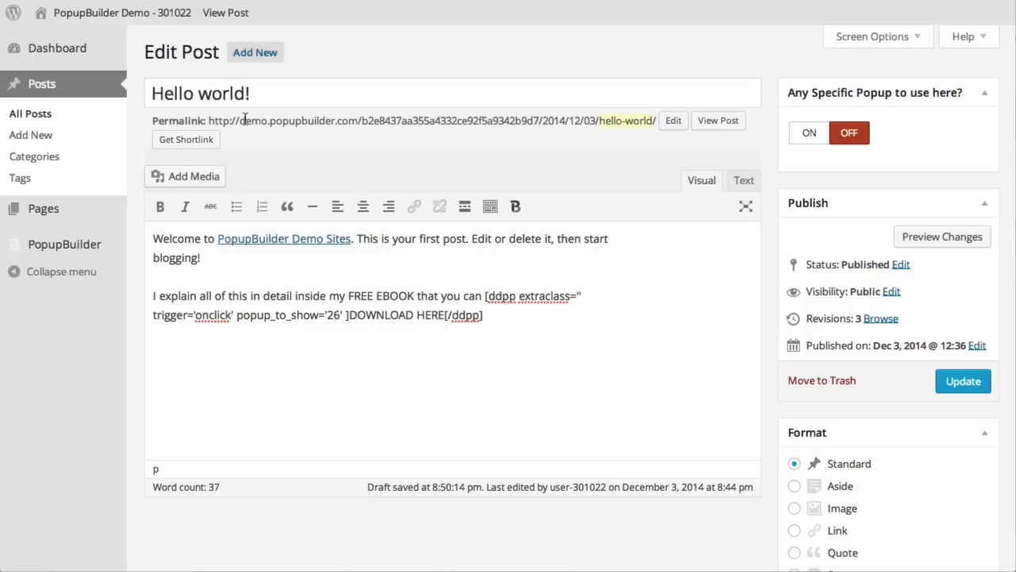
- Insert the copied image URL into the Hello world! post as media from URL, leaving the title empty
left_click(219, 170)
left_click(138, 144)
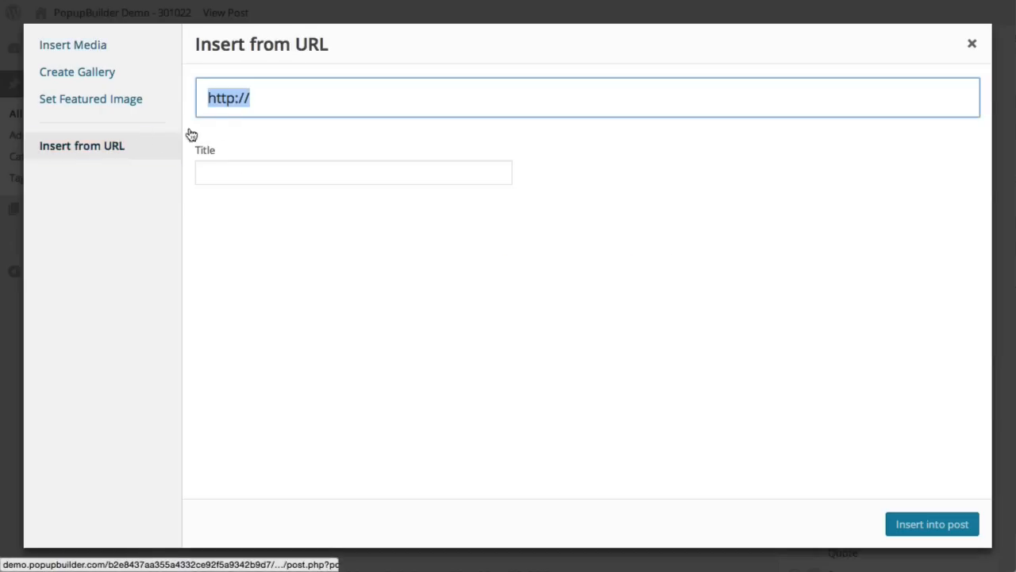
right_click(286, 102)
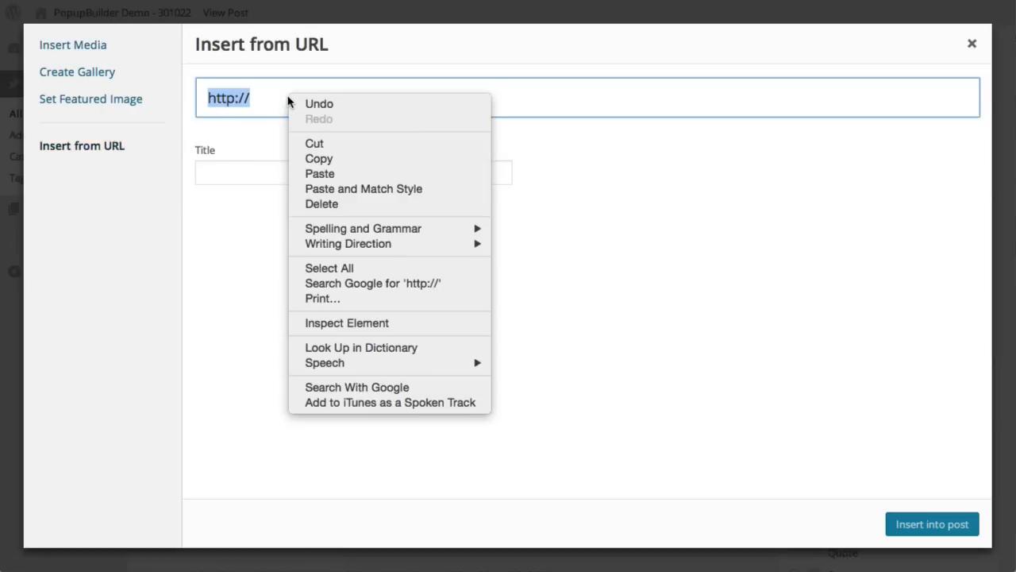
left_click(320, 175)
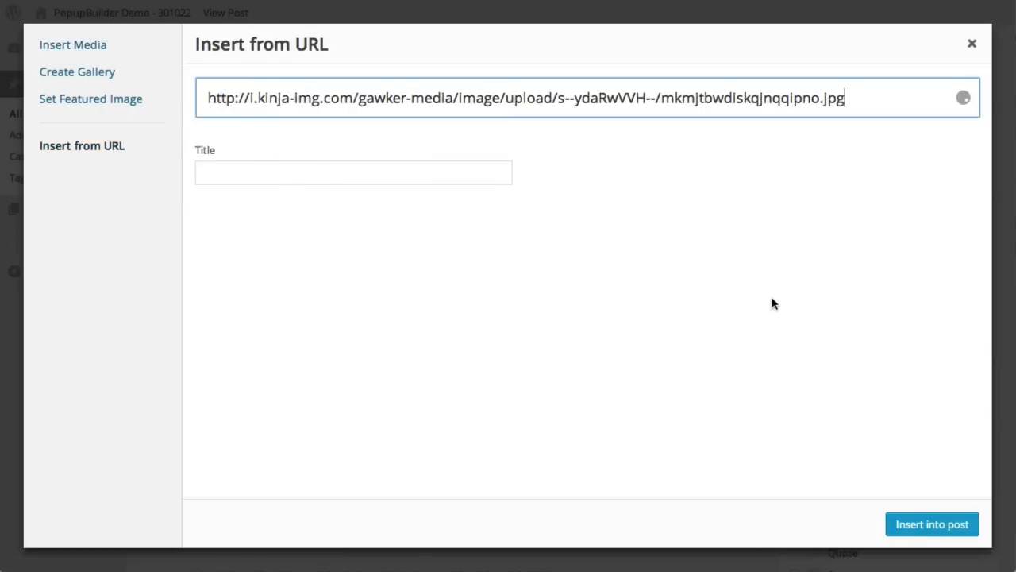
left_click(915, 517)
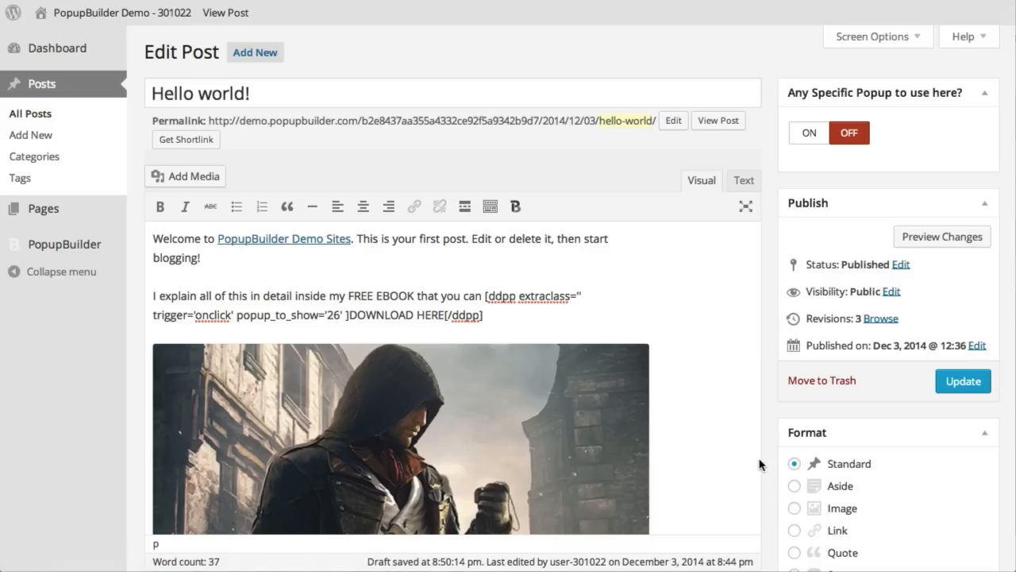
- Wrap the inserted image in a PopupBuilder shortcode that shows Assassin's Creed Popup On Mouse Over, without an extra class
scroll(732, 415, "down", 3)
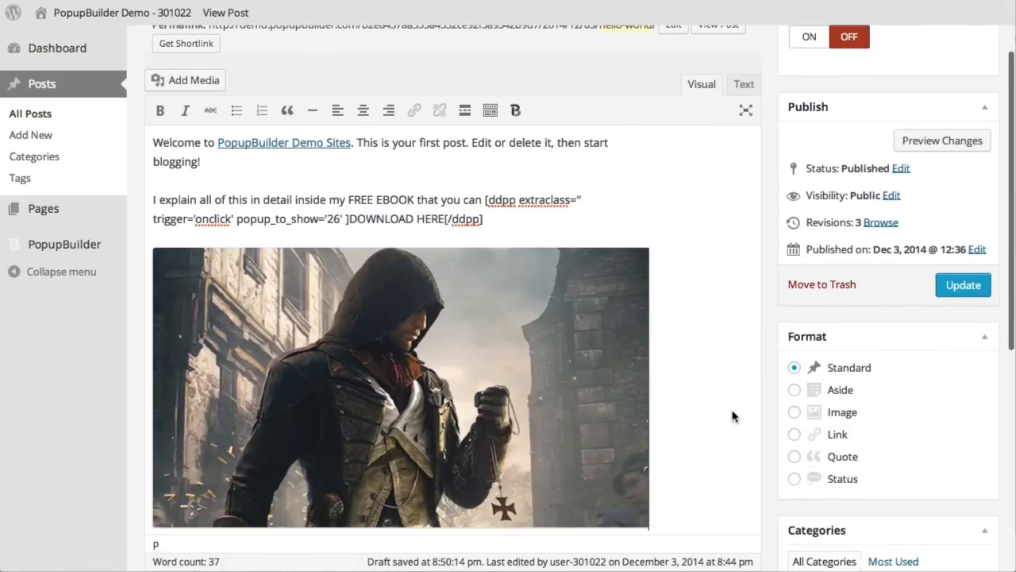
left_click(515, 381)
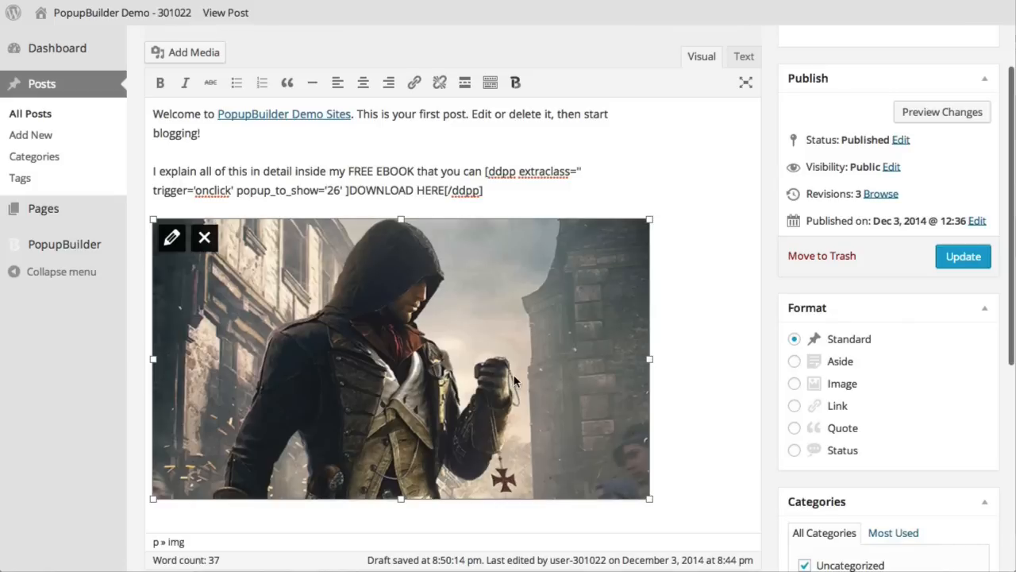
left_click(516, 84)
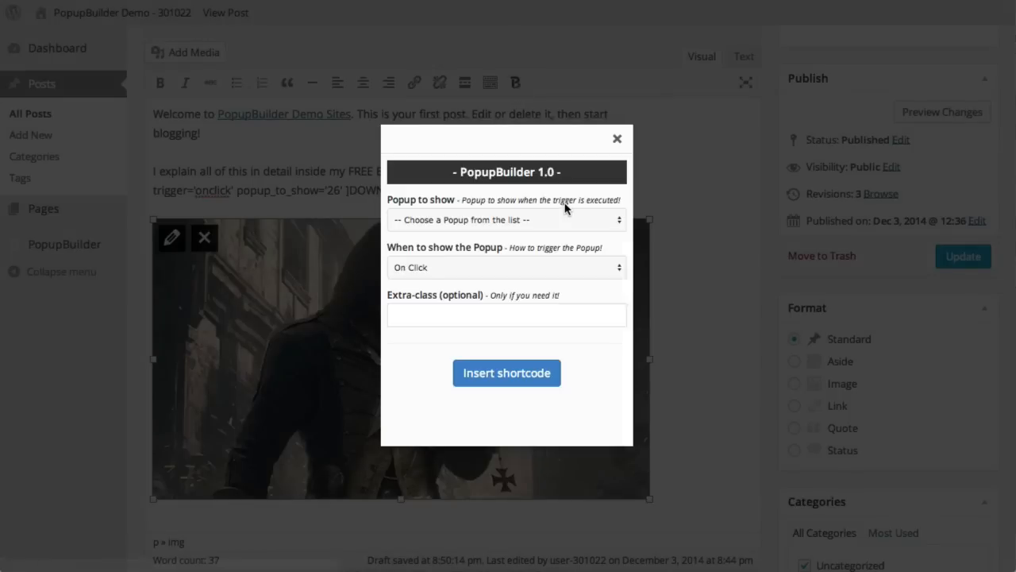
left_click(518, 221)
left_click(474, 228)
left_click(474, 229)
left_click(474, 232)
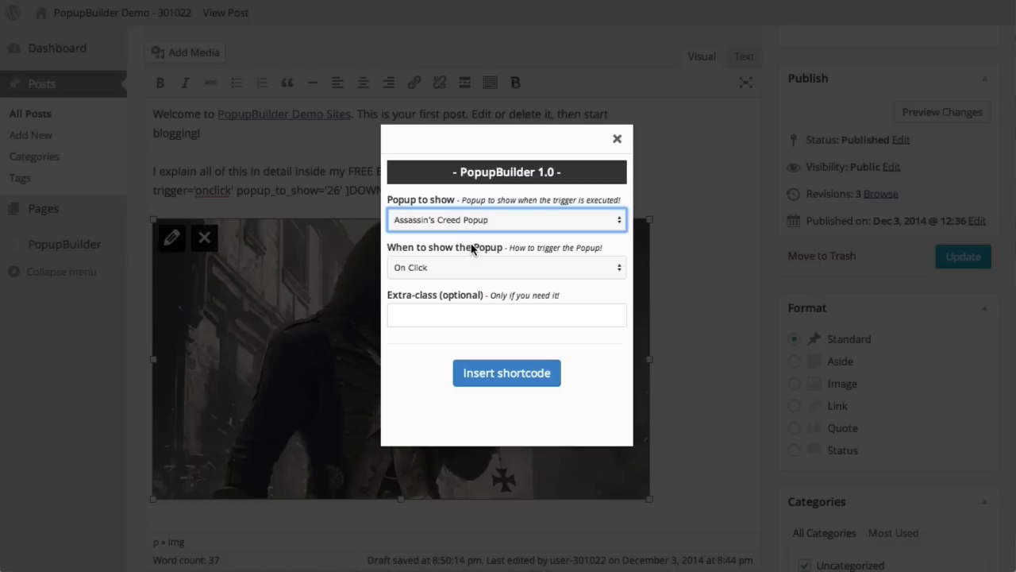
left_click(463, 270)
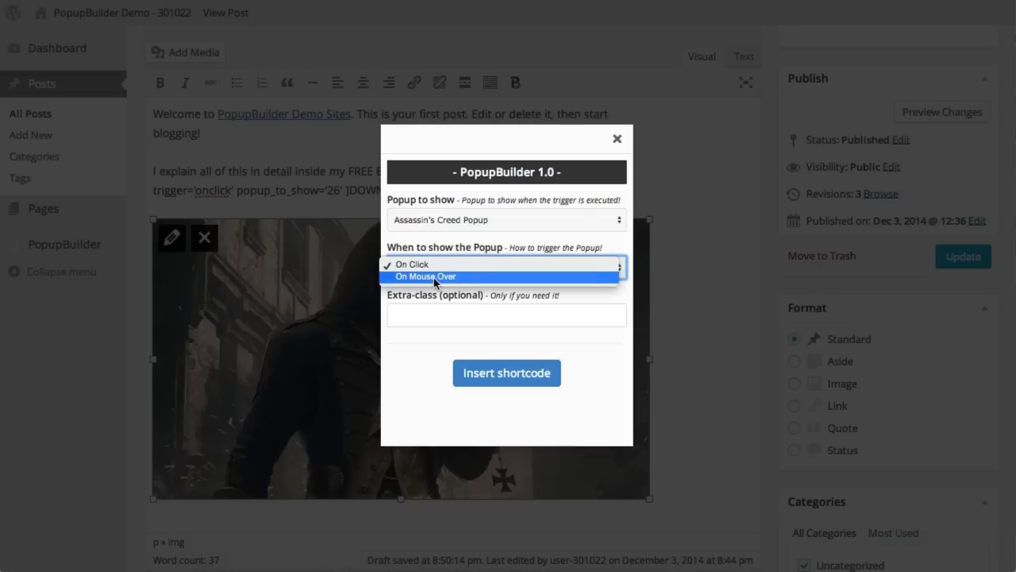
left_click(435, 277)
left_click(529, 373)
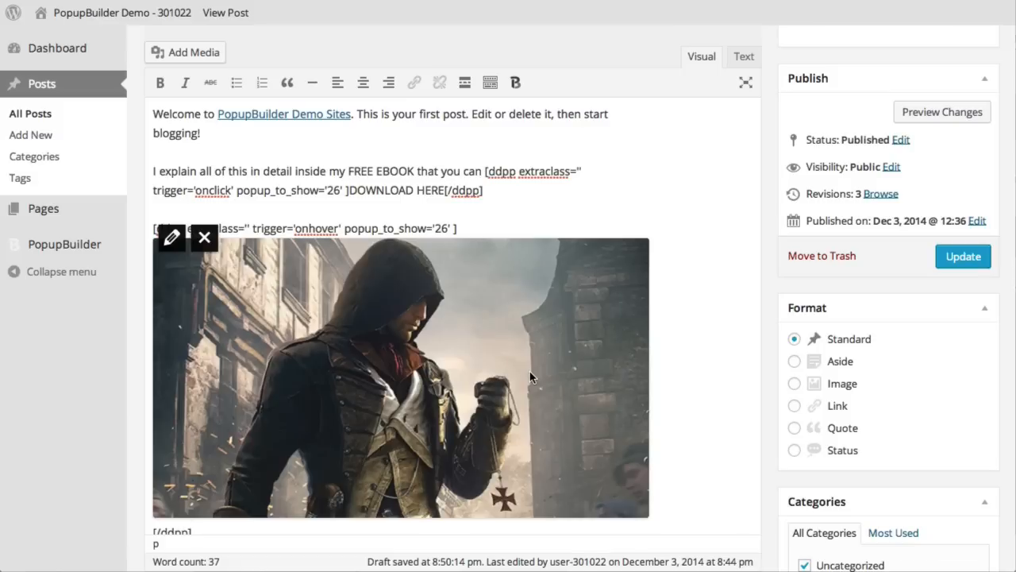
- Preview the post, test the mouse-over trigger on the assassin image, and close the popup
left_click(961, 112)
left_click(965, 116)
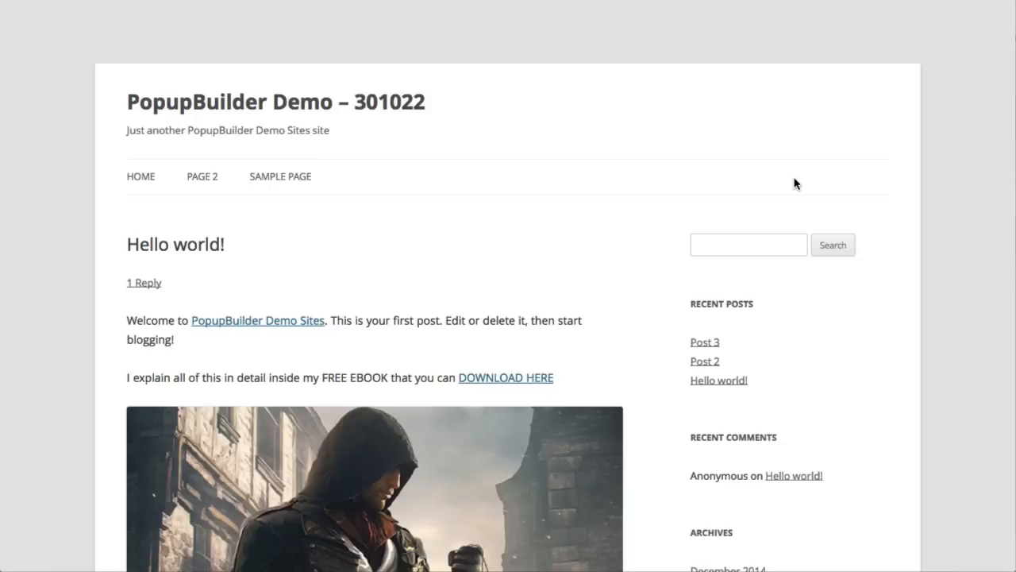
scroll(794, 184, "down", 4)
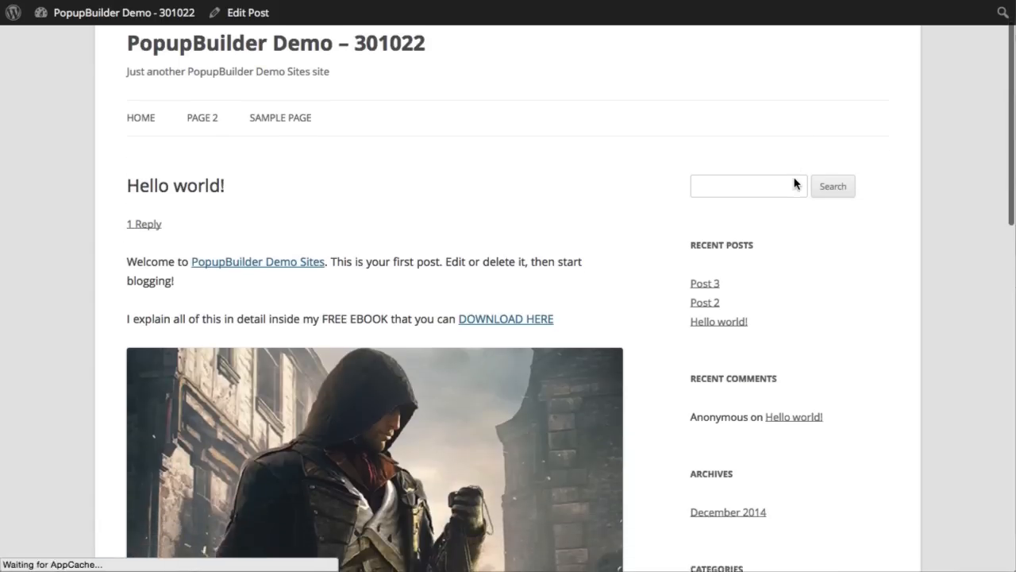
scroll(795, 184, "down", 1)
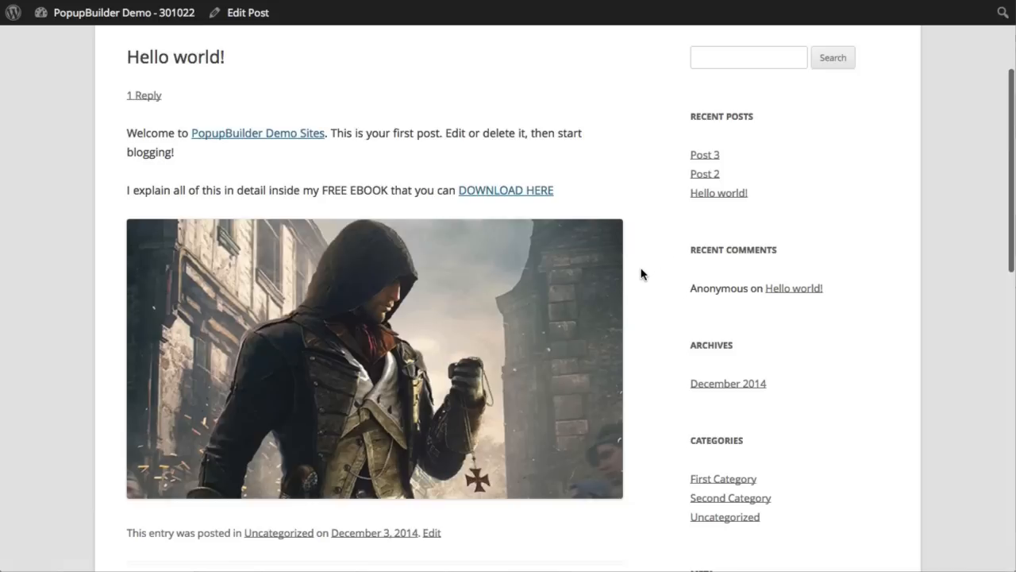
mouse_move(618, 287)
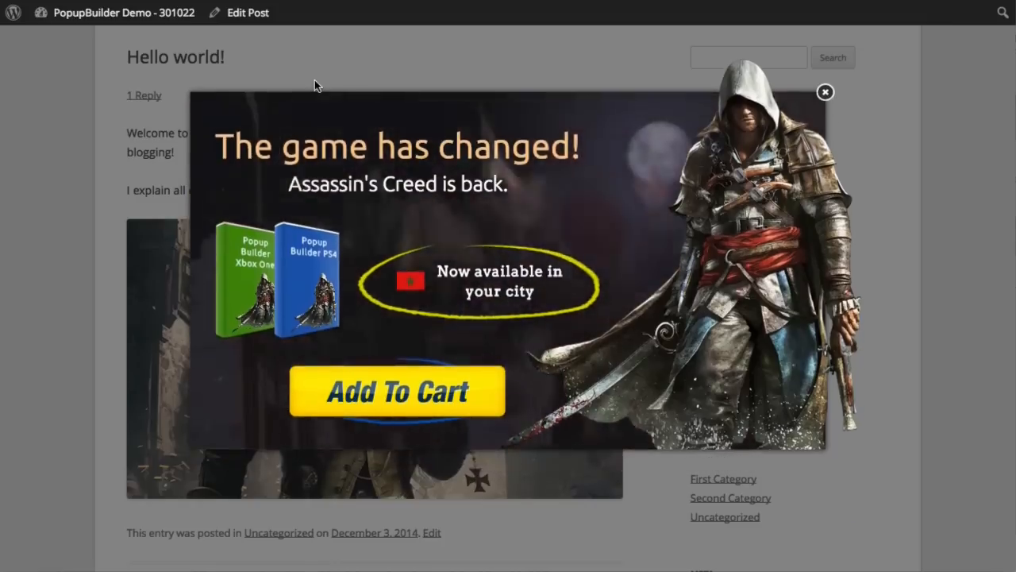
left_click(314, 86)
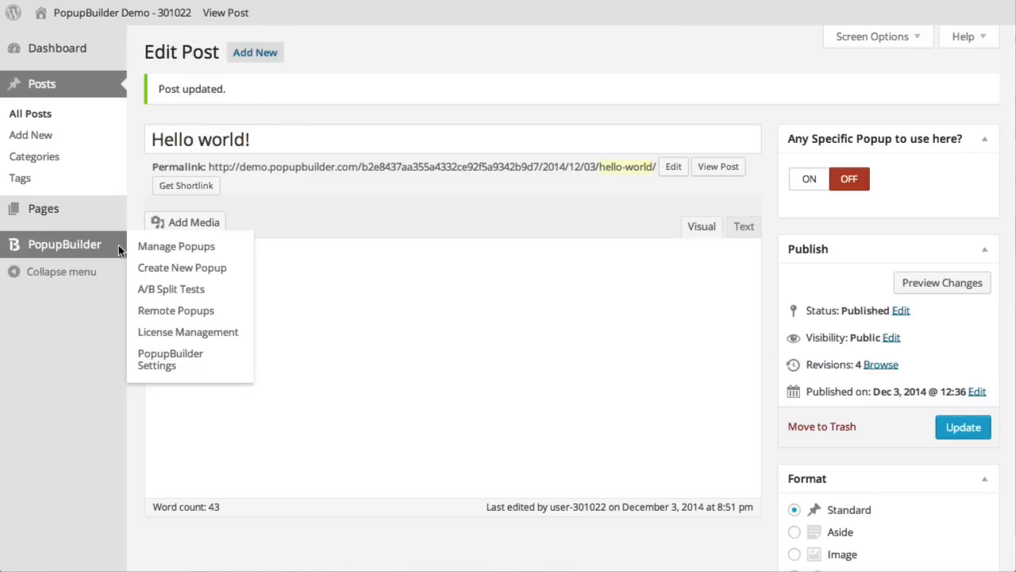
- Open Assassin's Creed Popup for editing, check its targeting for the manual event, and change the event to On Entrance
left_click(119, 244)
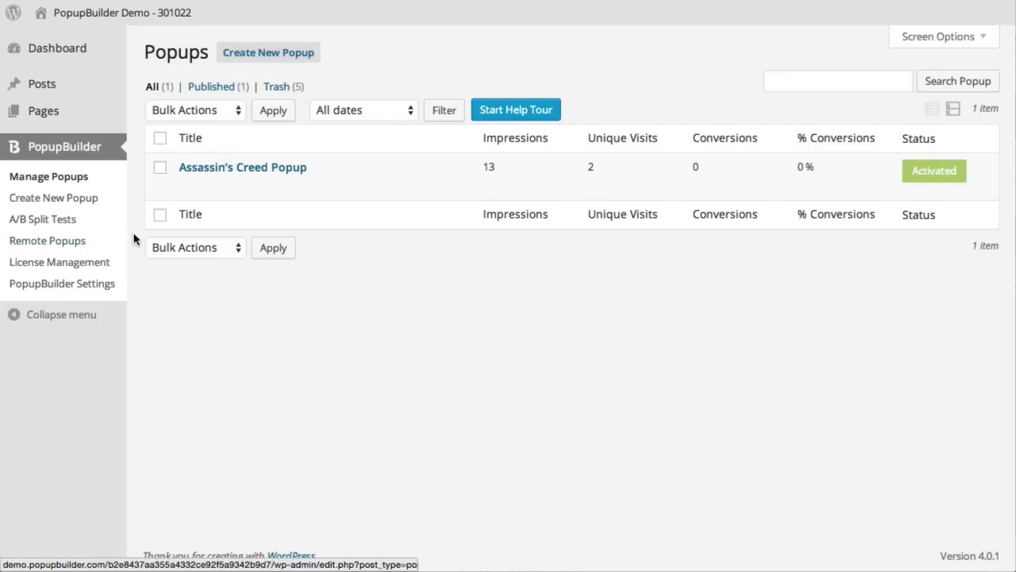
left_click(209, 168)
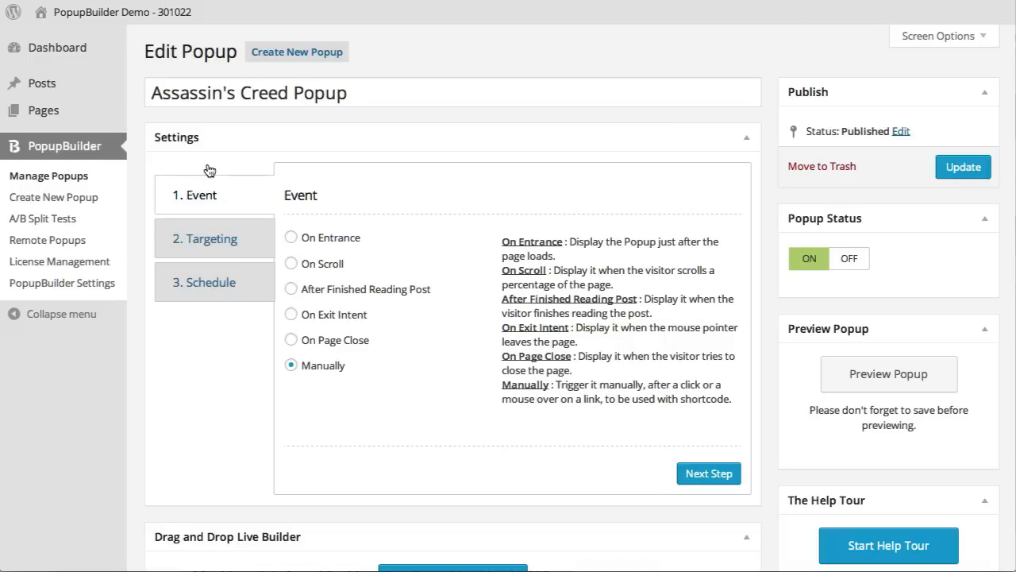
left_click(227, 240)
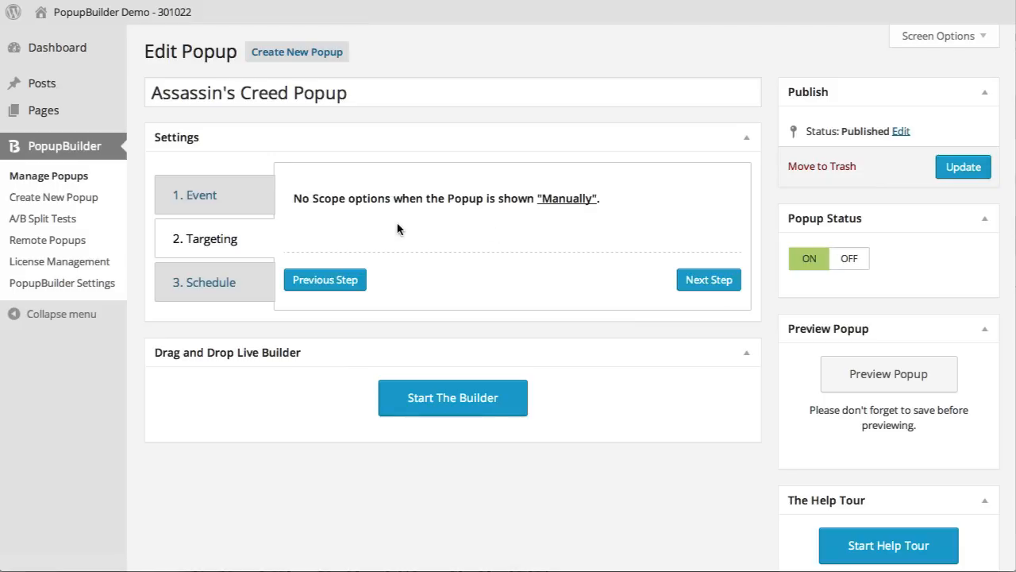
left_click(208, 204)
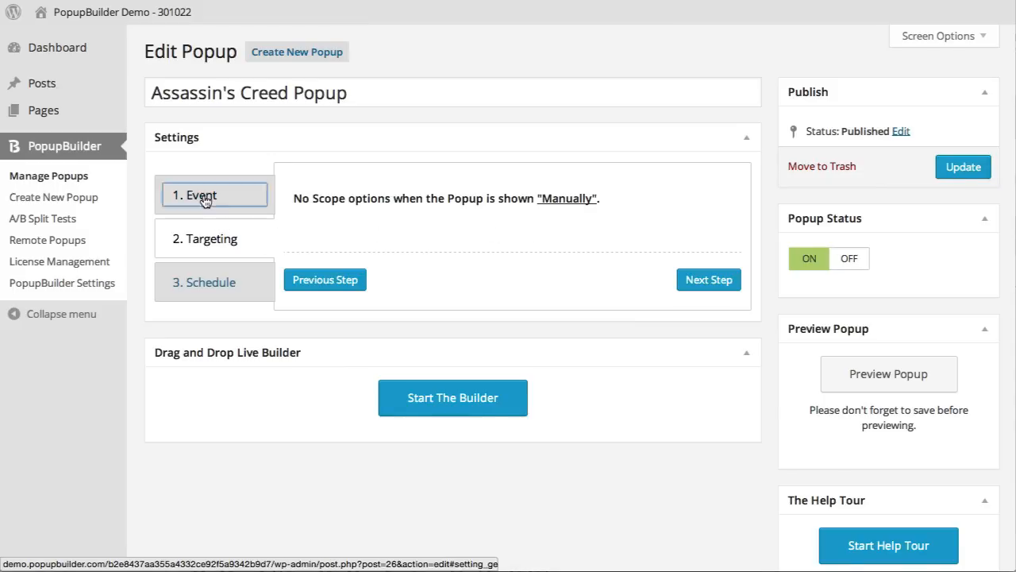
left_click(305, 207)
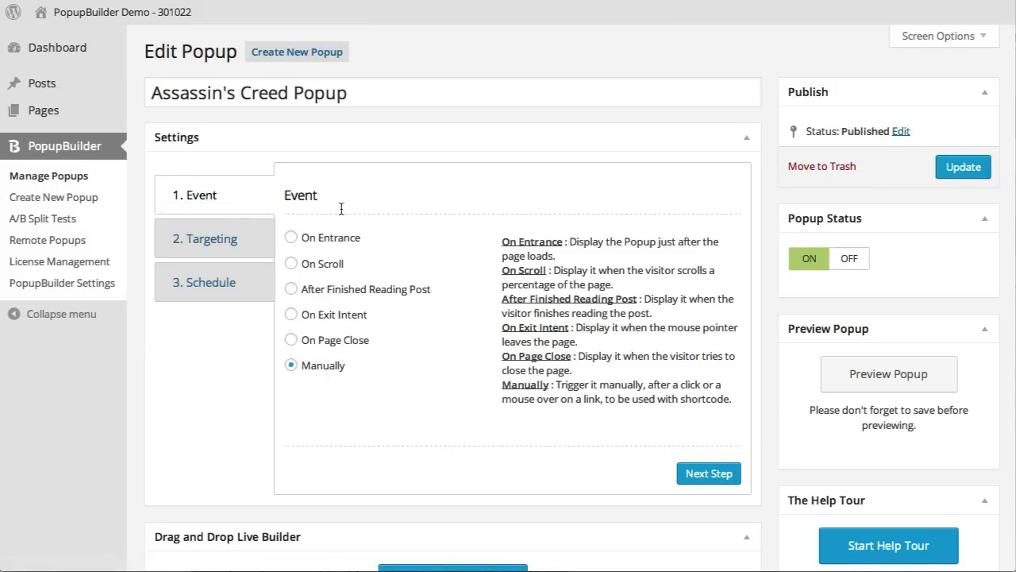
left_click(313, 241)
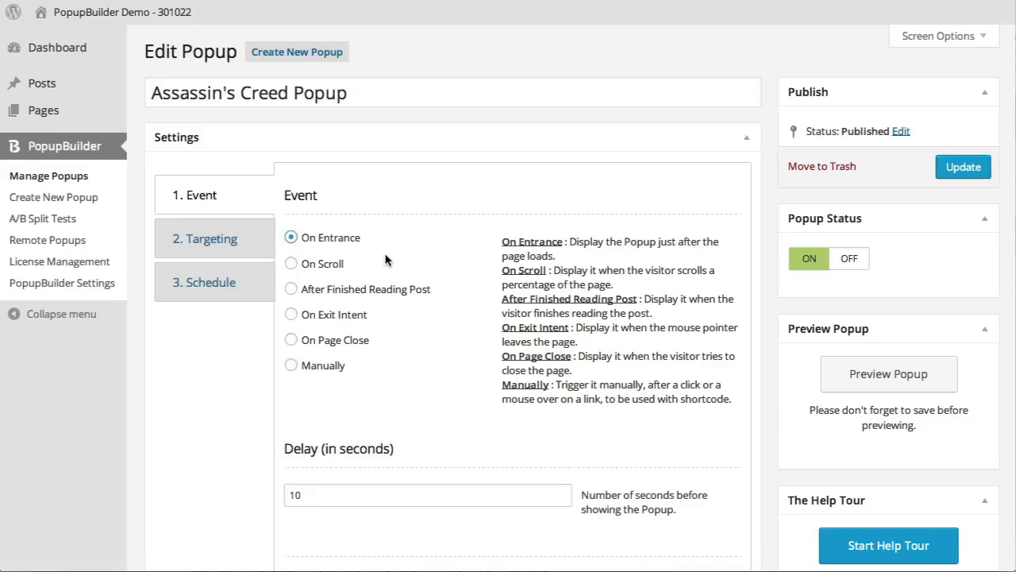
- Review the popup's targeting options for pages and posts, and turn off Display on all pages
left_click(231, 242)
scroll(447, 254, "down", 1)
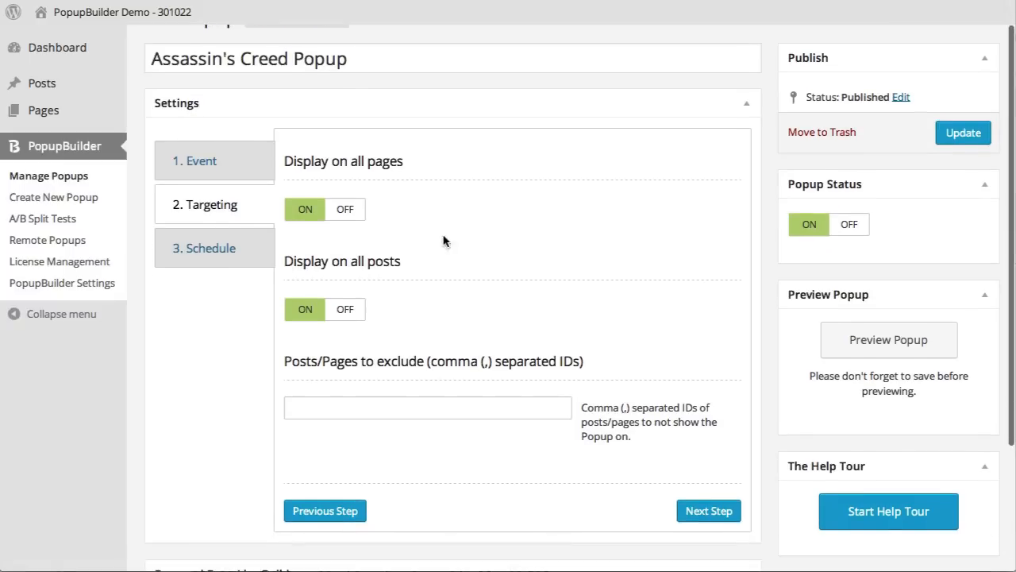
double_click(396, 162)
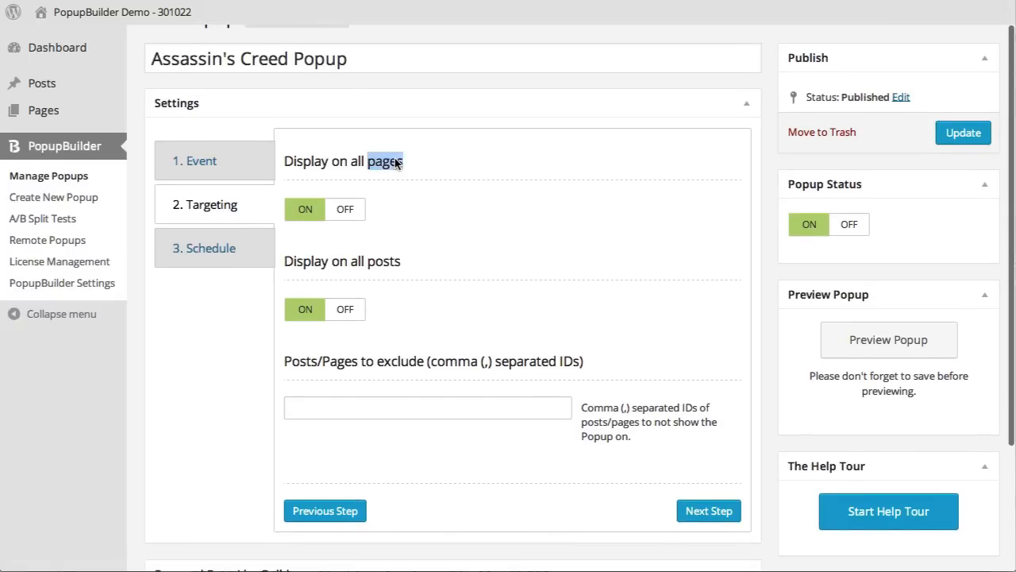
double_click(390, 264)
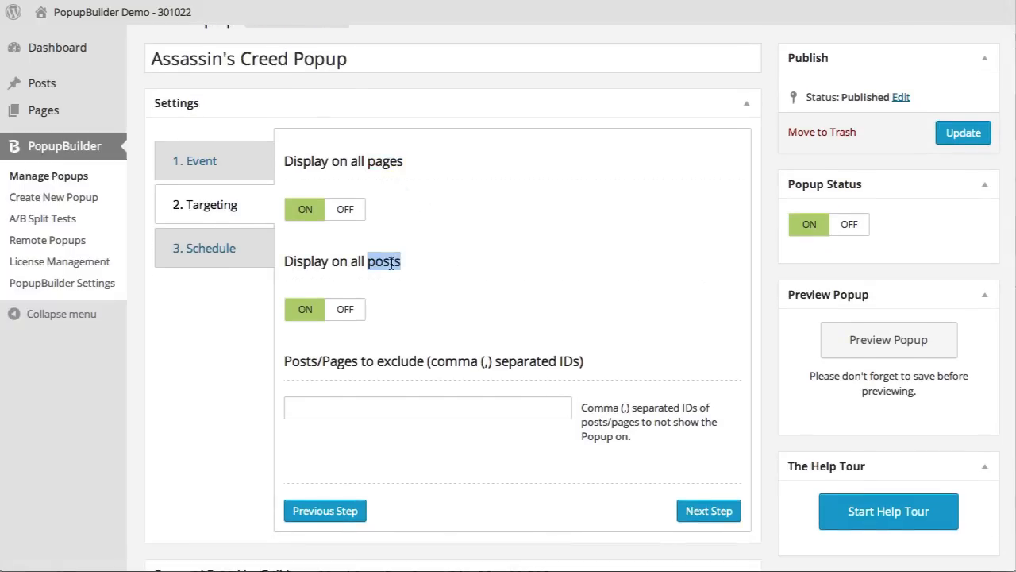
left_click(419, 266)
left_click(347, 217)
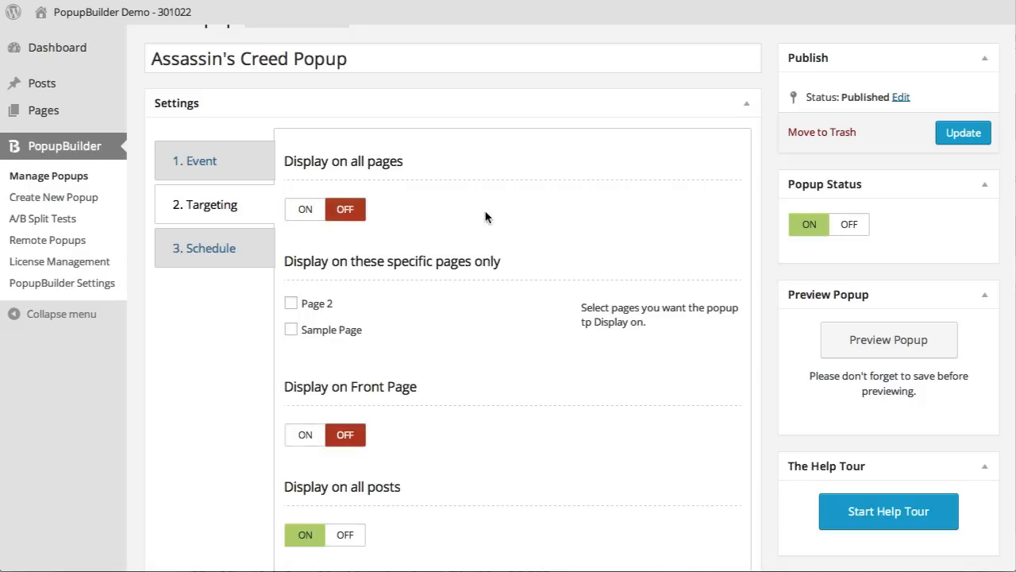
- Try Page 2 and Sample Page as the specific pages to display on, and clear both selections again
scroll(527, 230, "down", 2)
scroll(524, 230, "down", 1)
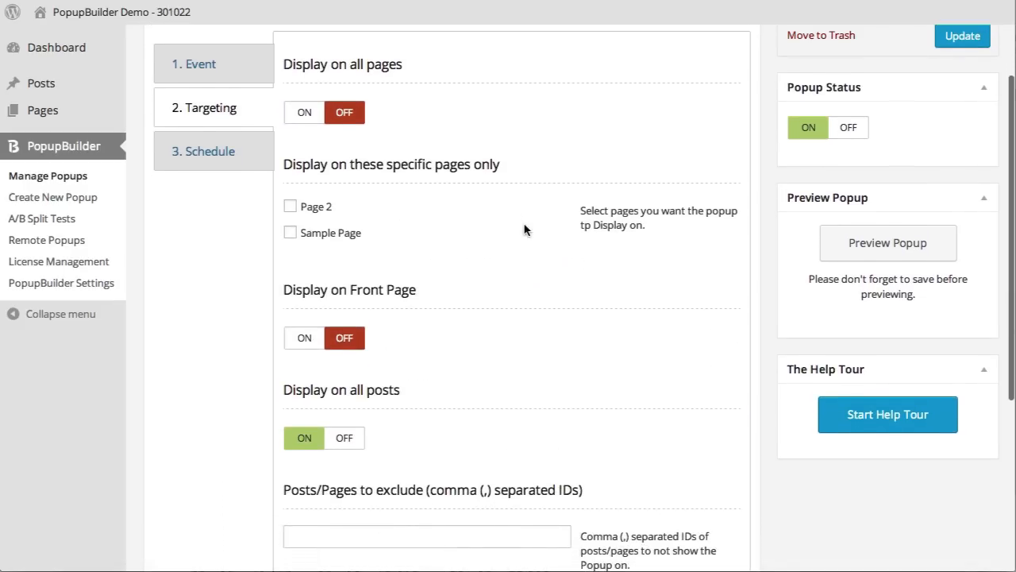
left_click(290, 206)
left_click(291, 233)
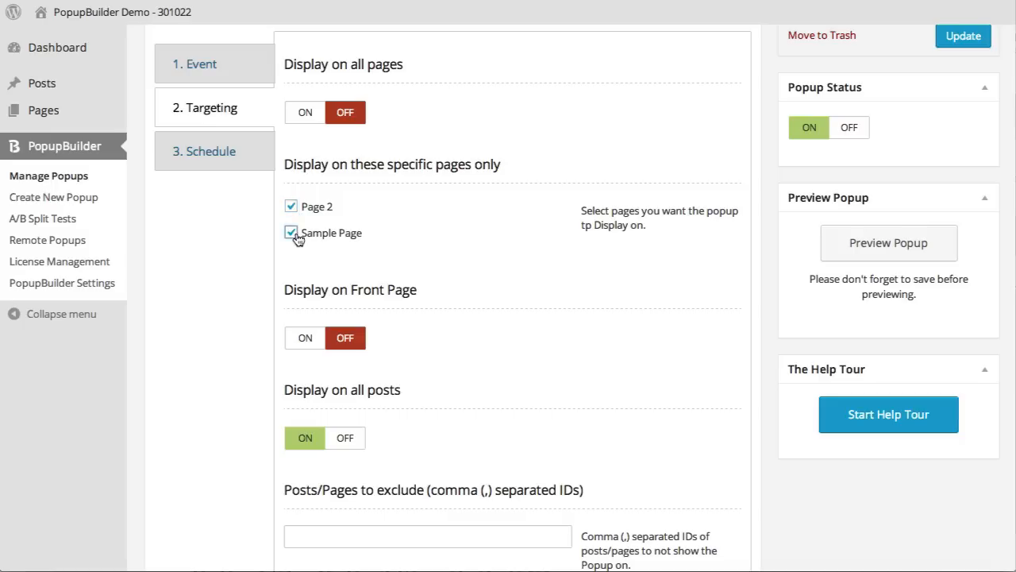
left_click(290, 207)
left_click(291, 206)
left_click(290, 233)
left_click(291, 206)
- Try turning on Display on Front Page, and switch it back off
scroll(419, 220, "down", 1)
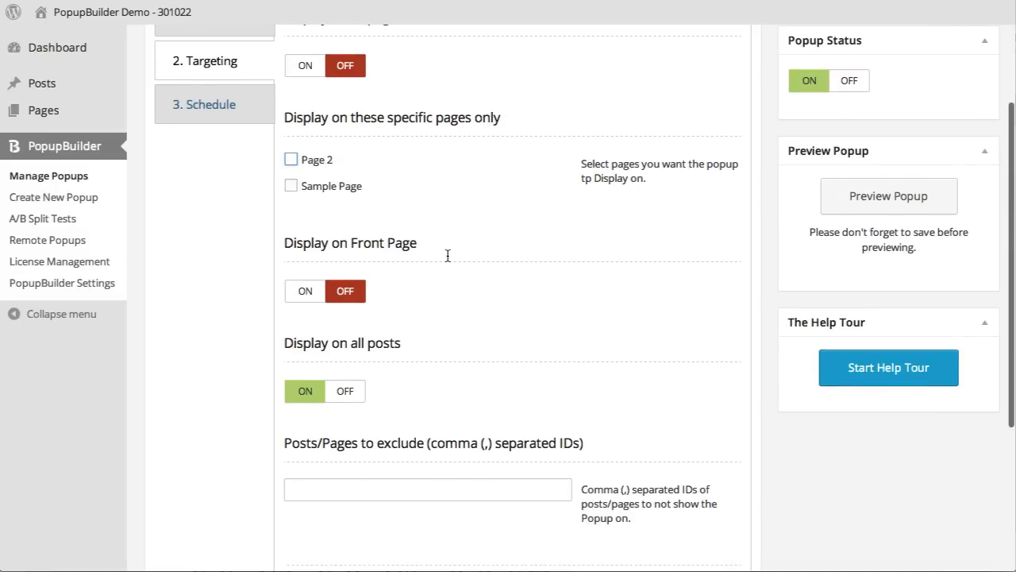
left_click(310, 292)
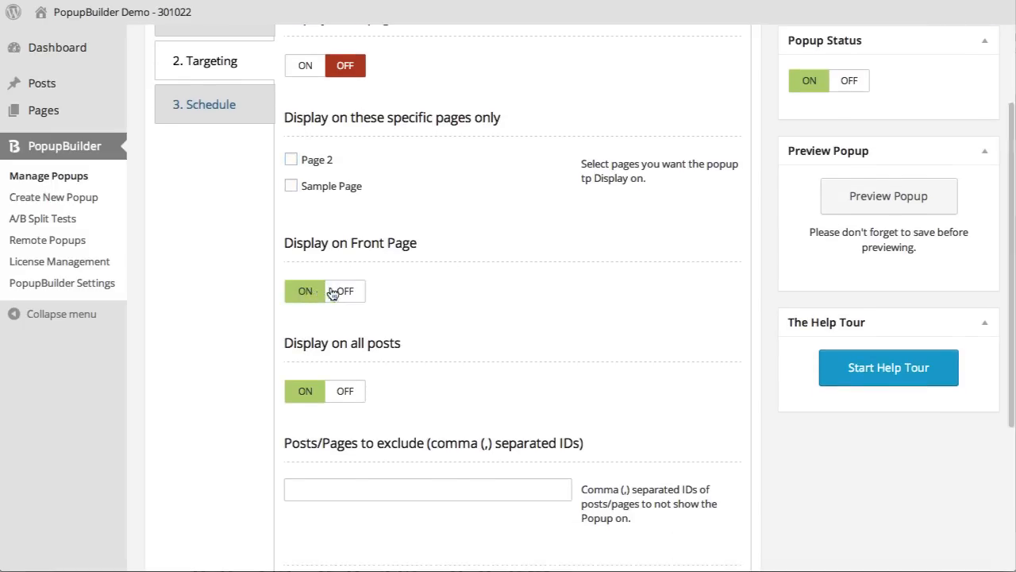
left_click(341, 292)
scroll(441, 301, "down", 1)
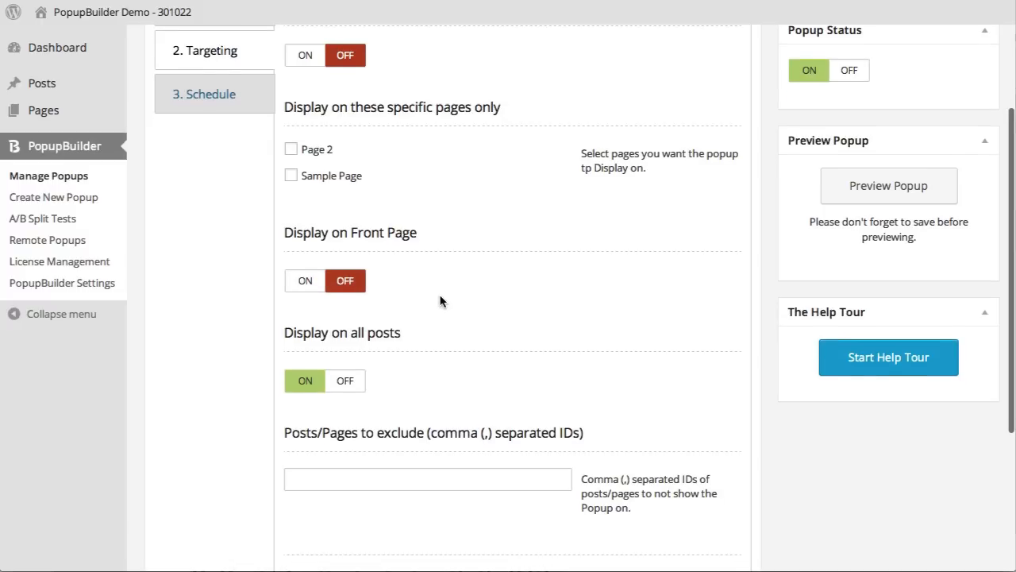
- Turn Display on all pages back on, and turn off Display on all posts to reach the category and tag options
scroll(440, 301, "up", 1)
left_click(316, 92)
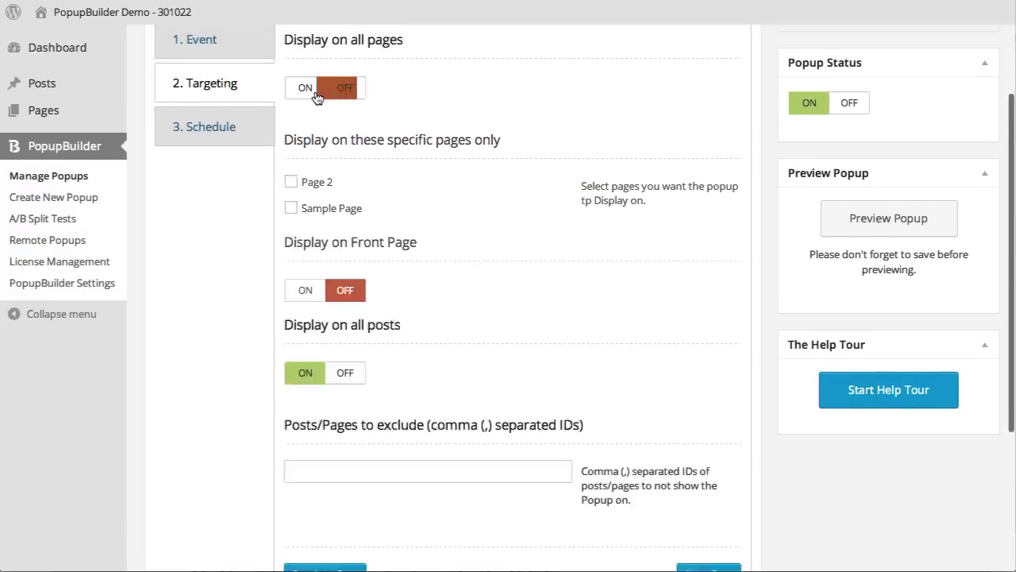
left_click(359, 188)
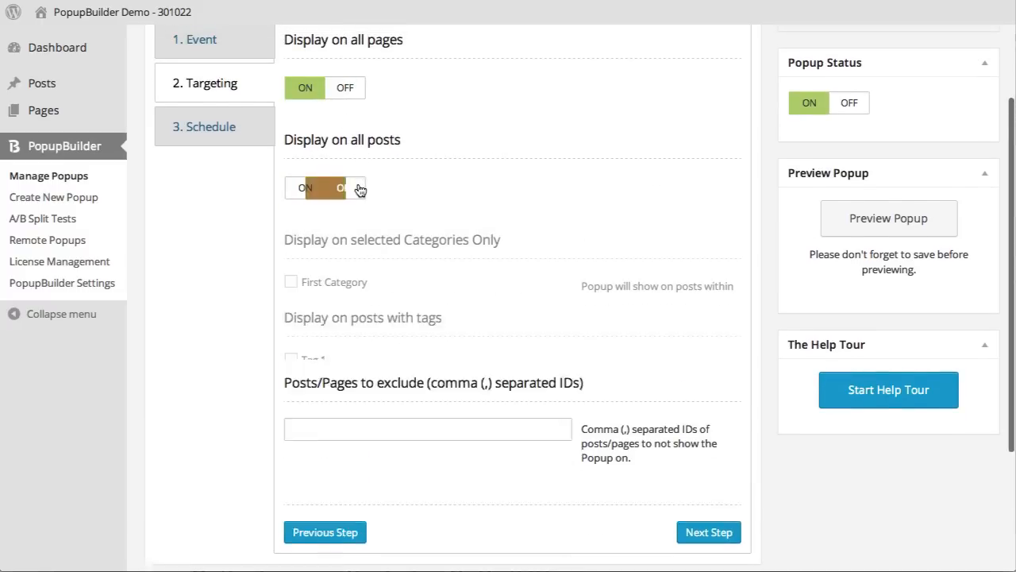
scroll(521, 208, "down", 1)
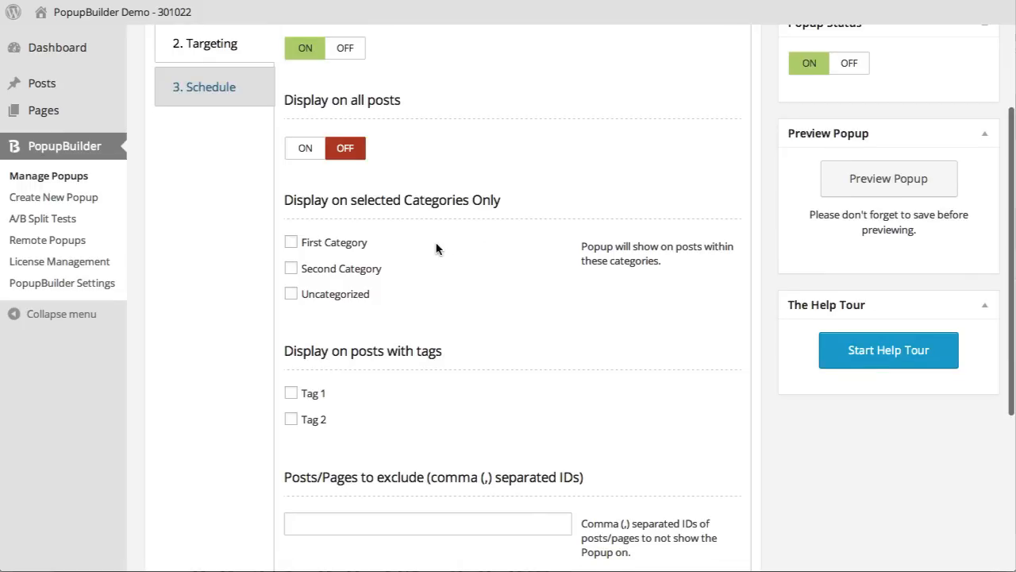
scroll(436, 250, "down", 1)
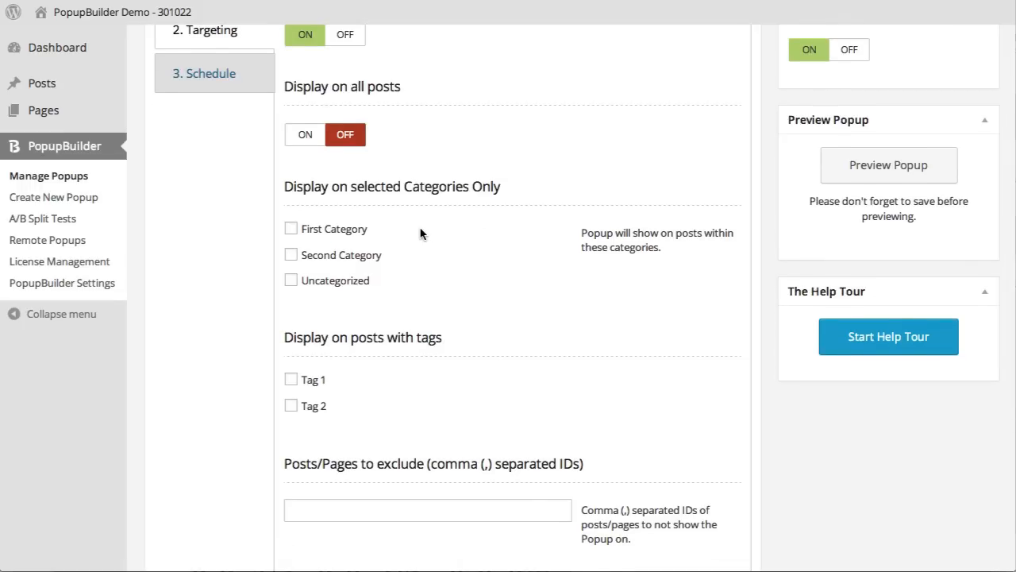
- Try the category and tag options for targeting posts, leaving every category and tag unselected
left_click(338, 256)
left_click(313, 406)
left_click(314, 382)
left_click(316, 406)
left_click(317, 384)
left_click(342, 262)
left_click(343, 235)
scroll(555, 259, "down", 3)
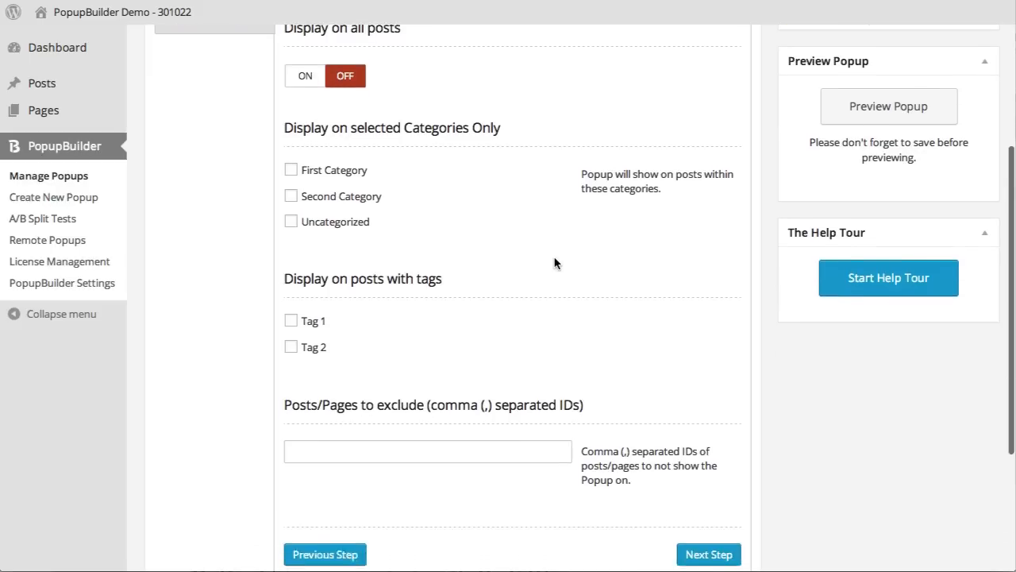
- Turn Display on all posts back on, and exclude the posts/pages with IDs 12,38
scroll(555, 258, "up", 3)
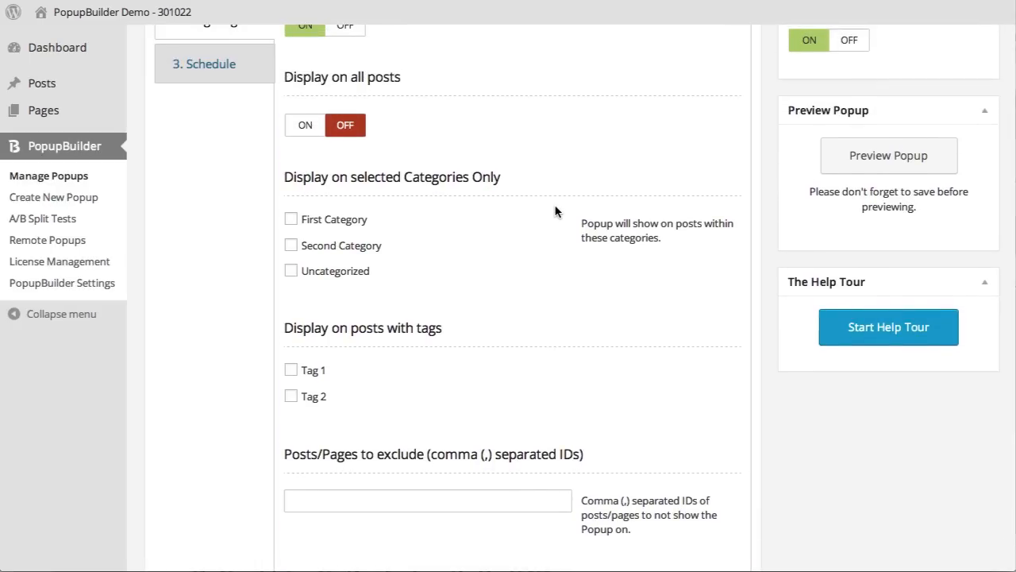
left_click(310, 127)
left_click(409, 240)
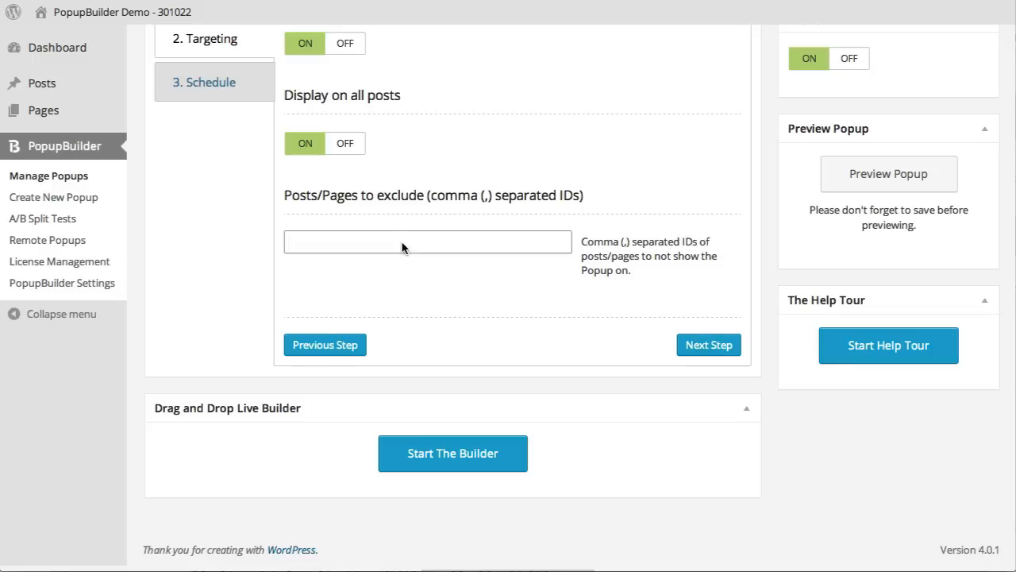
type("12,38")
left_click(439, 282)
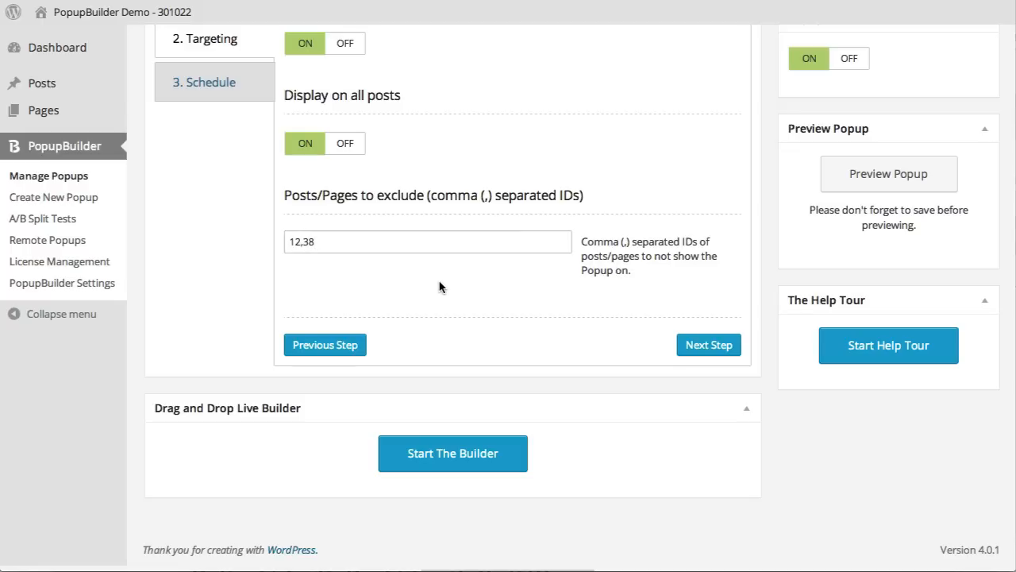
- Open the popup's schedule settings
left_click(204, 83)
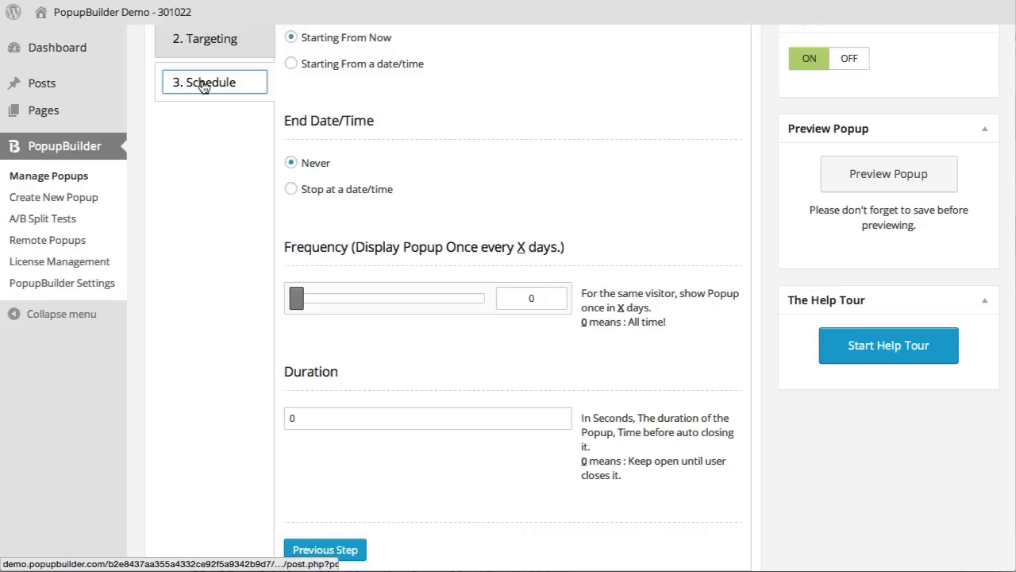
scroll(242, 118, "up", 2)
left_click(506, 197)
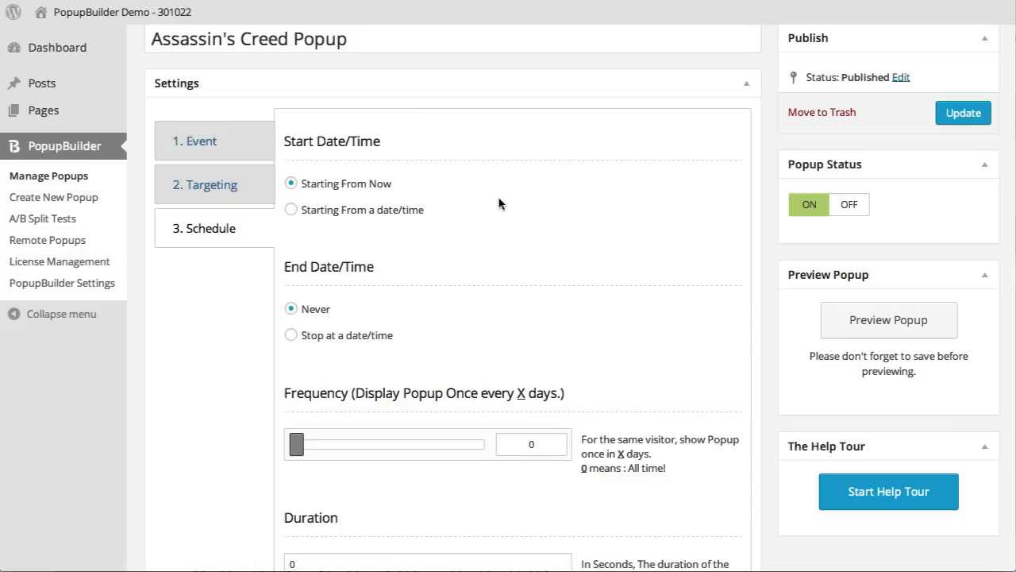
left_click(375, 210)
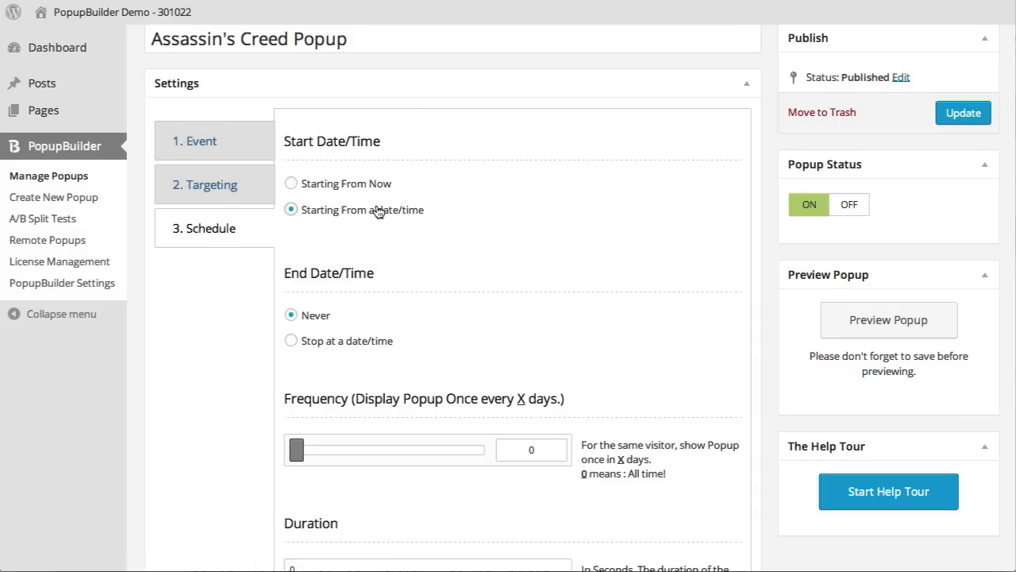
scroll(381, 265, "down", 1)
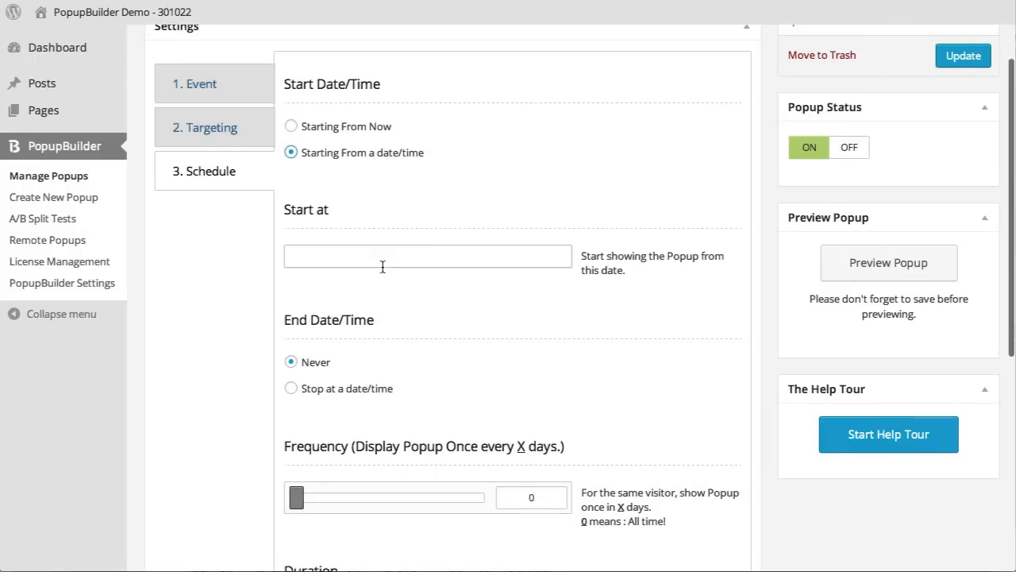
left_click(337, 389)
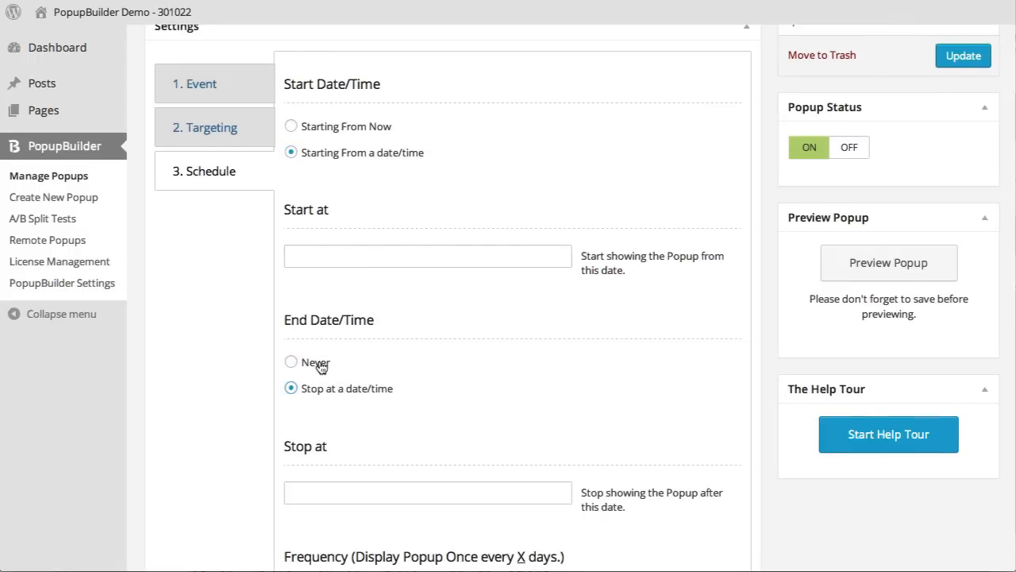
left_click(319, 364)
scroll(347, 225, "down", 1)
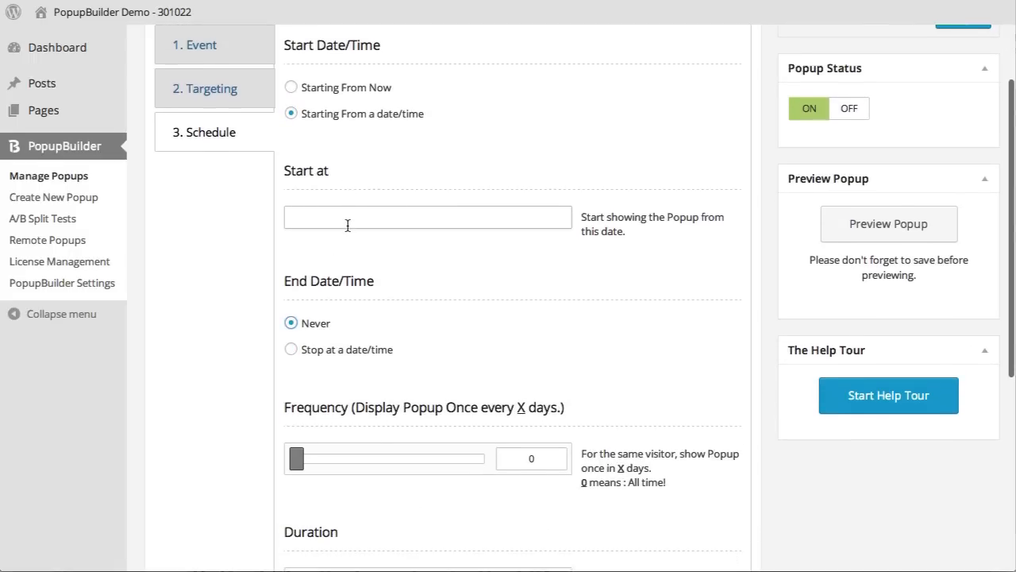
left_click(347, 223)
left_click(323, 340)
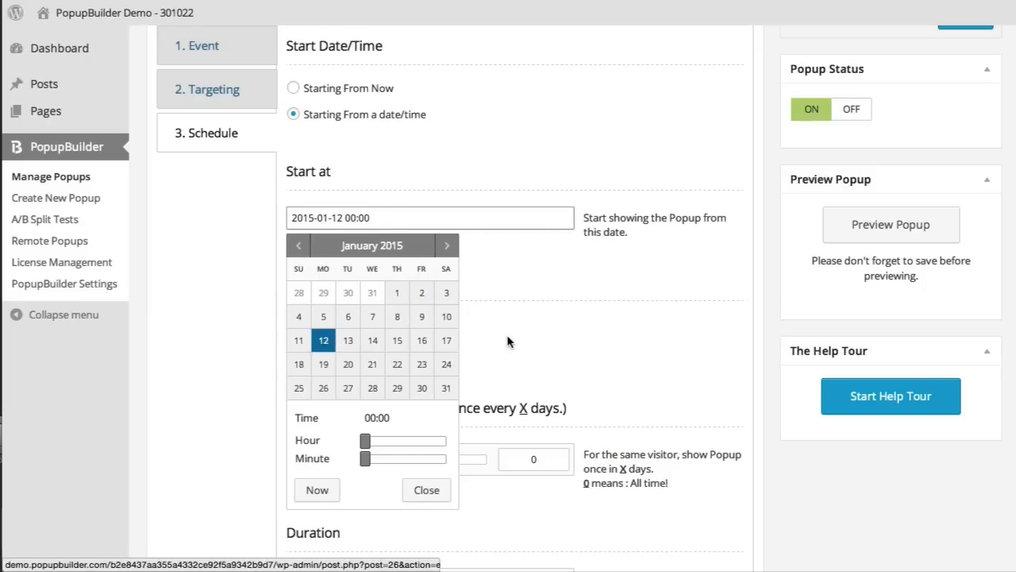
left_click(473, 342)
scroll(330, 332, "down", 1)
left_click(333, 314)
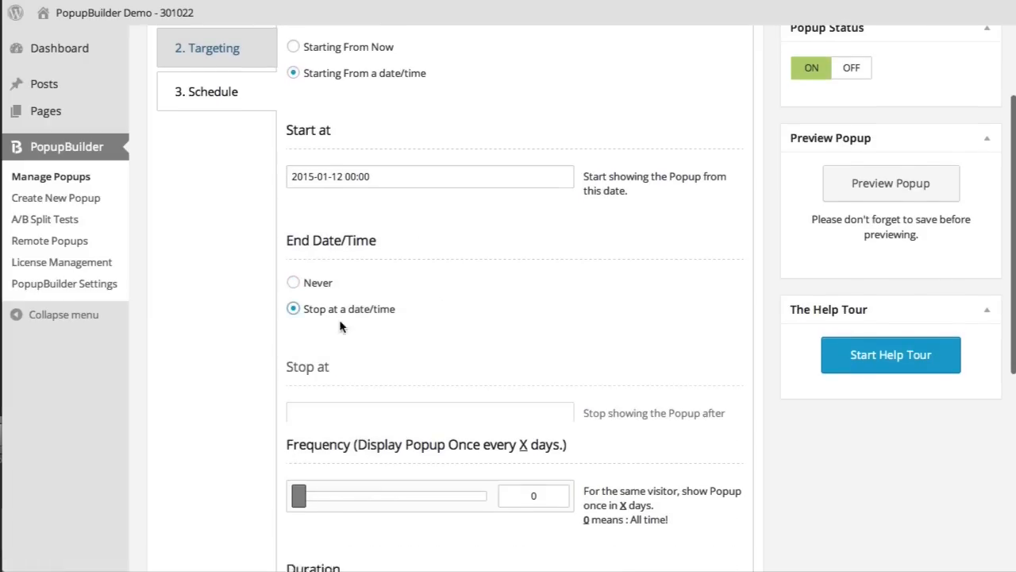
left_click(341, 413)
left_click(447, 141)
left_click(448, 142)
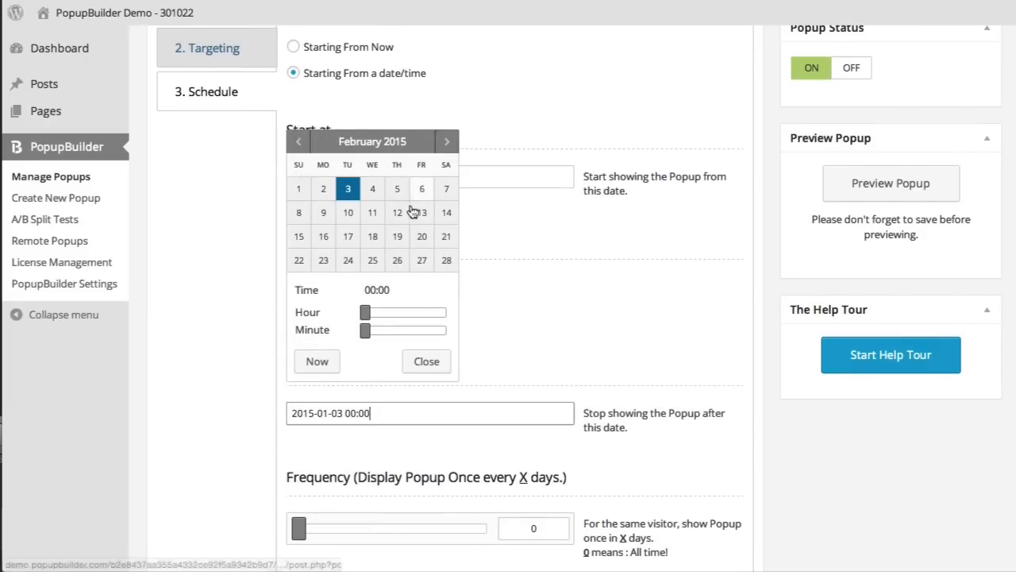
left_click(299, 189)
left_click(435, 362)
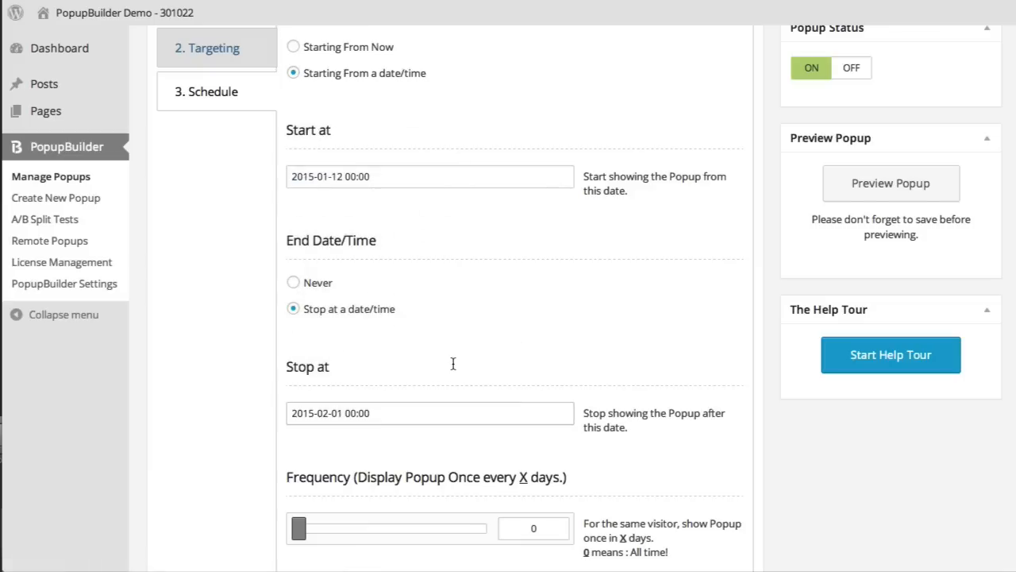
left_click(421, 364)
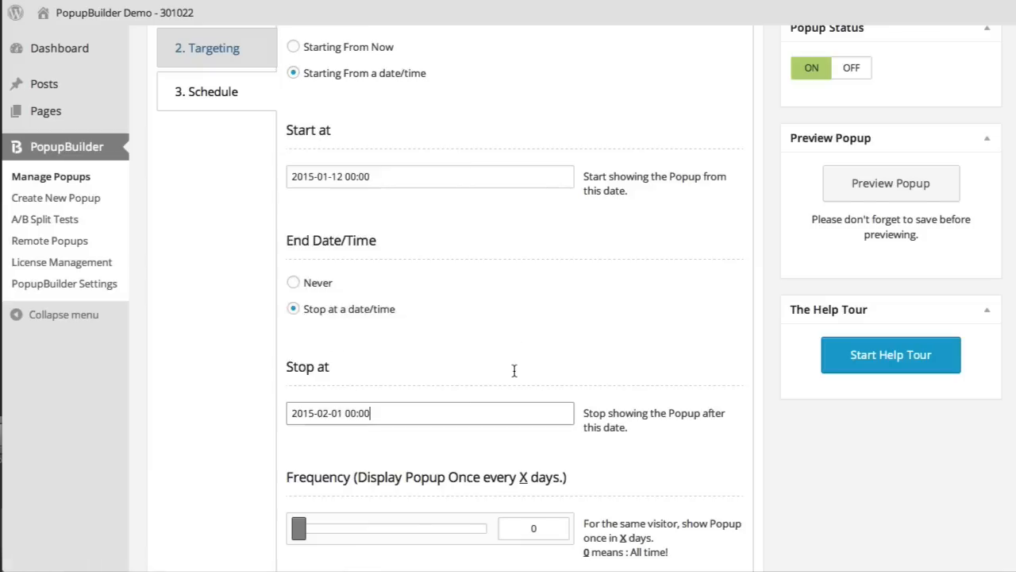
- Set the schedule back to Starting From Now and Never ending, and set the display frequency to once every 7 days
left_click(341, 49)
left_click(315, 176)
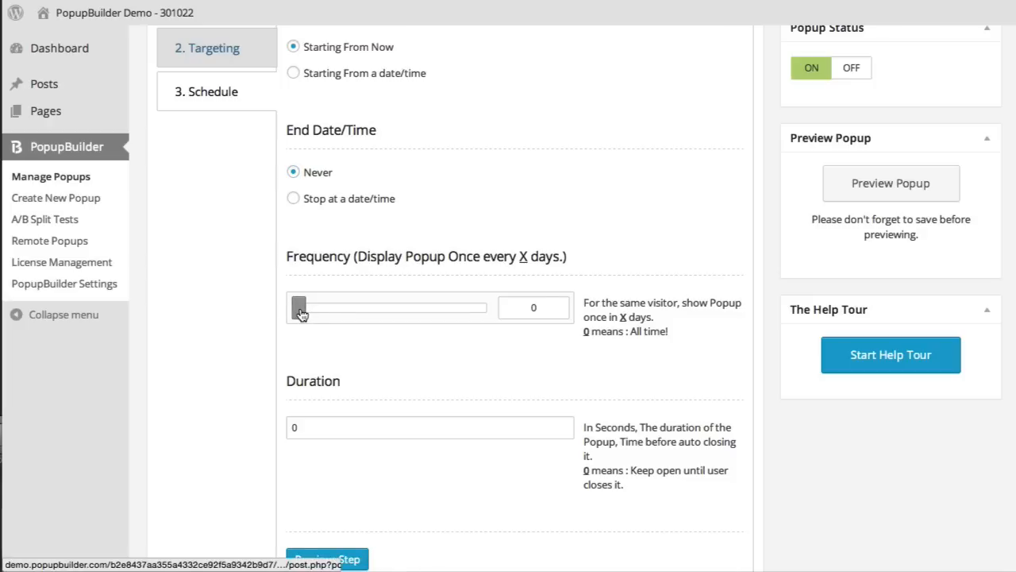
left_click_drag(300, 313, 314, 313)
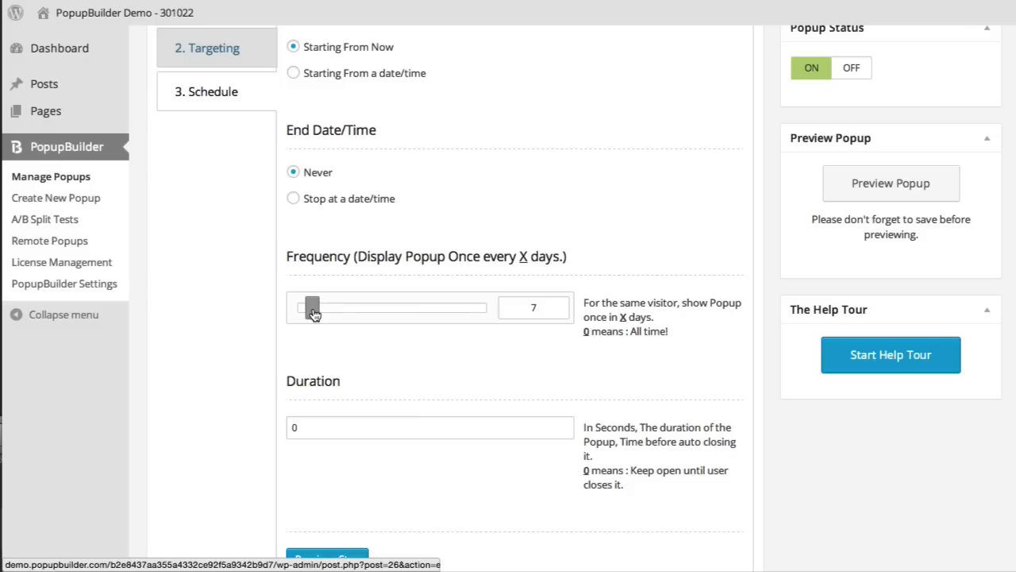
- Clear the popup's Duration value in the schedule settings
scroll(311, 314, "down", 2)
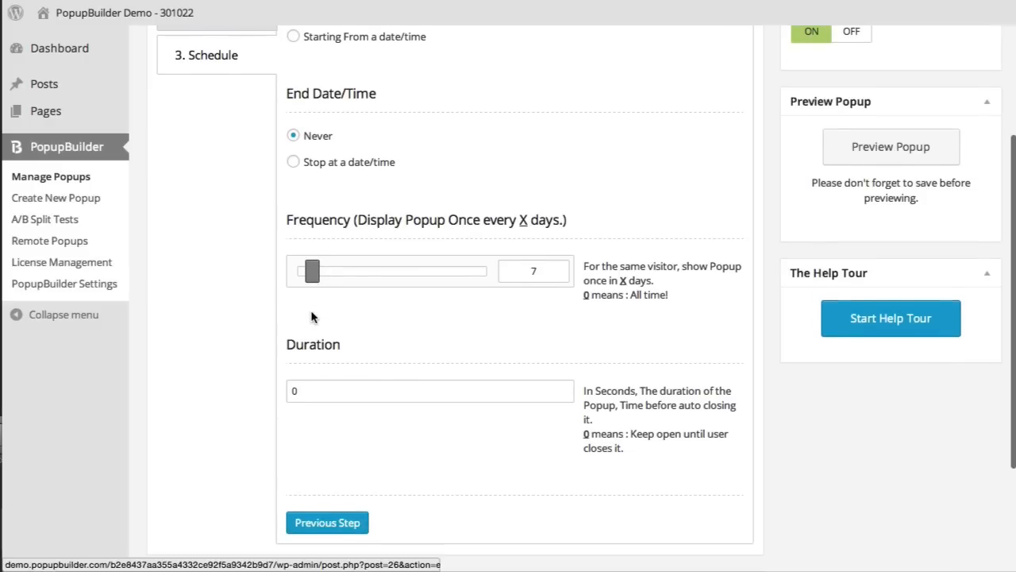
left_click_drag(325, 355, 281, 356)
left_click(323, 384)
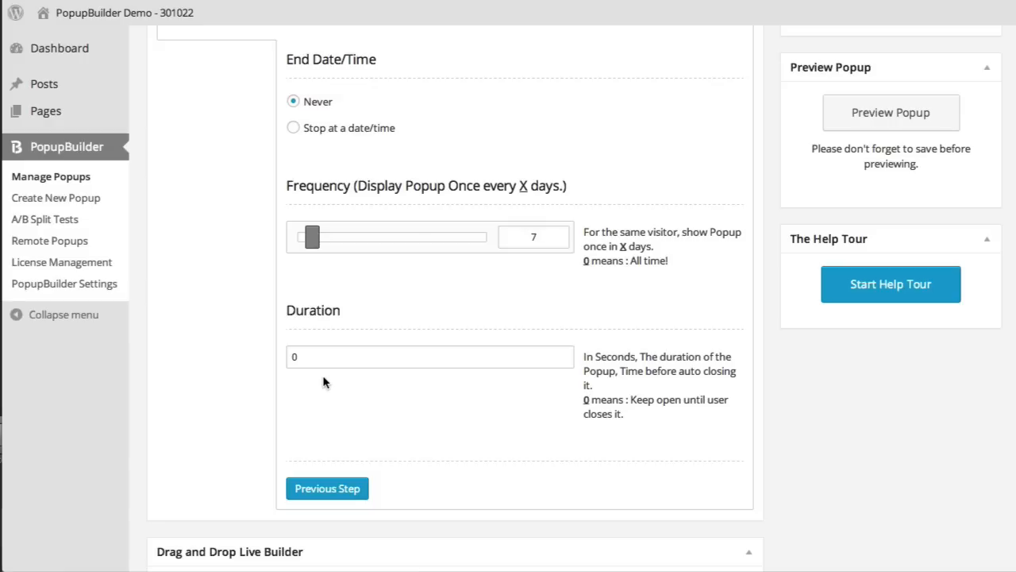
left_click(321, 358)
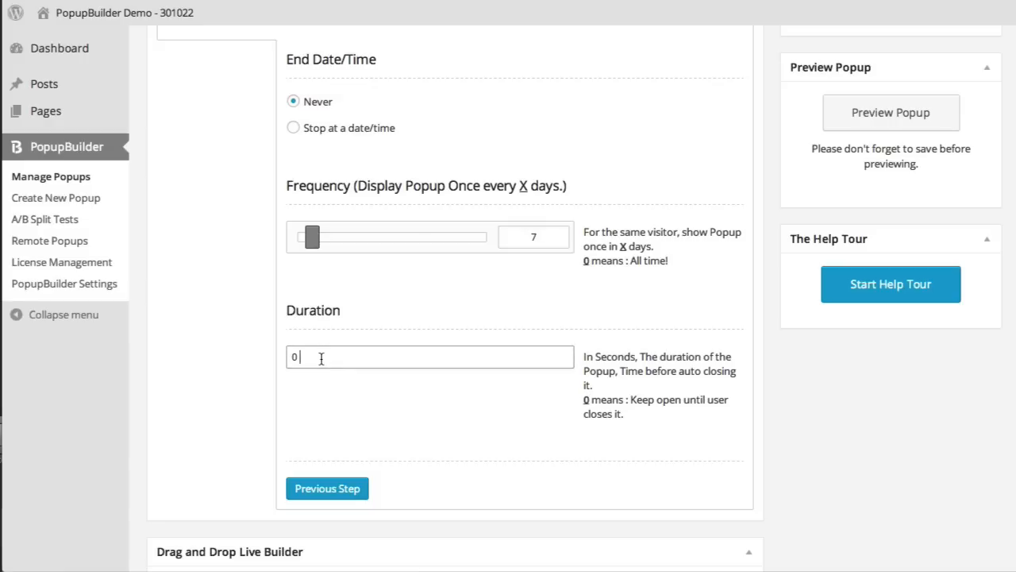
left_click_drag(293, 358, 274, 362)
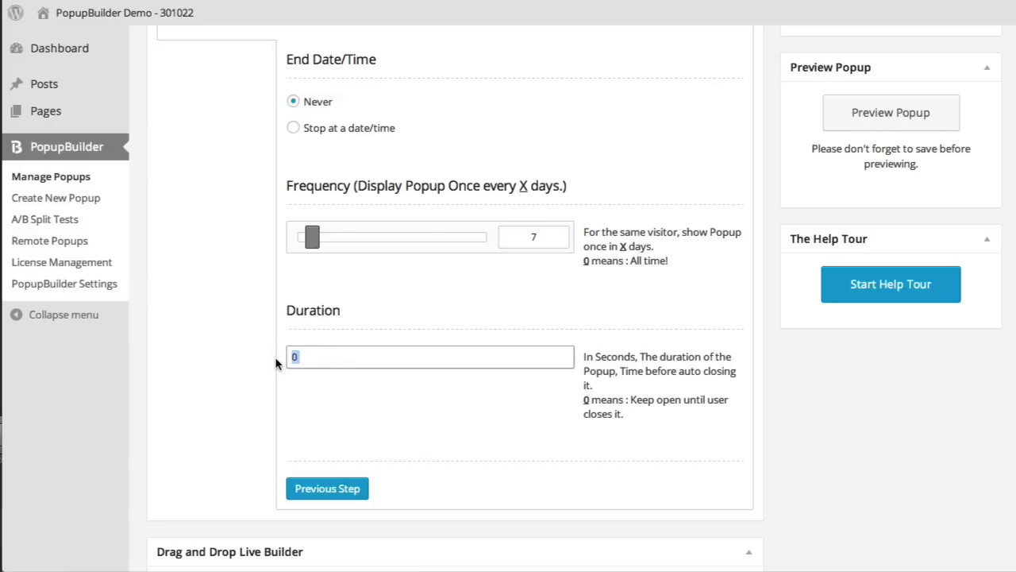
key("BackSpace")
left_click(516, 429)
- Return to the popup's event settings
scroll(516, 428, "up", 3)
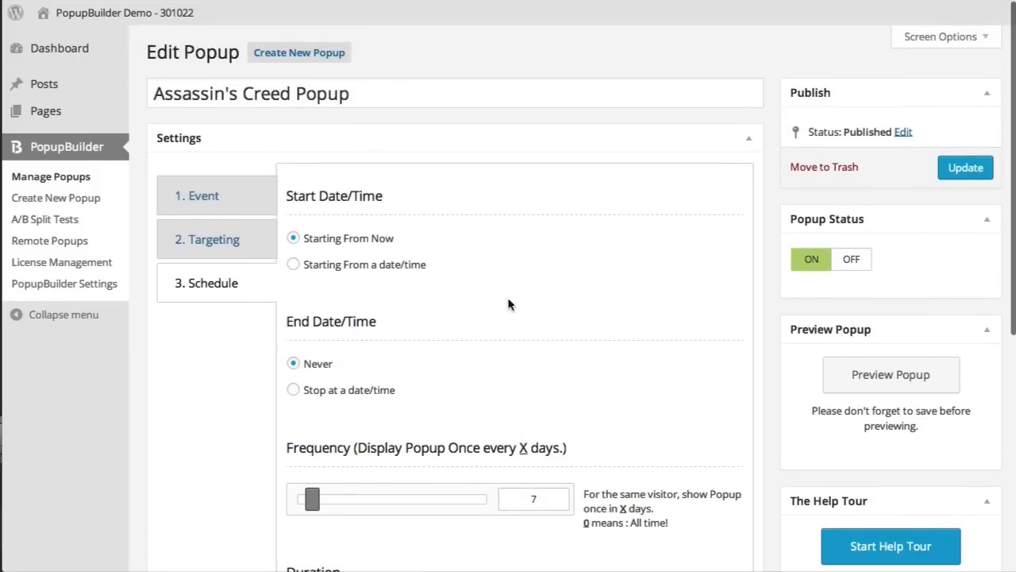
left_click(214, 205)
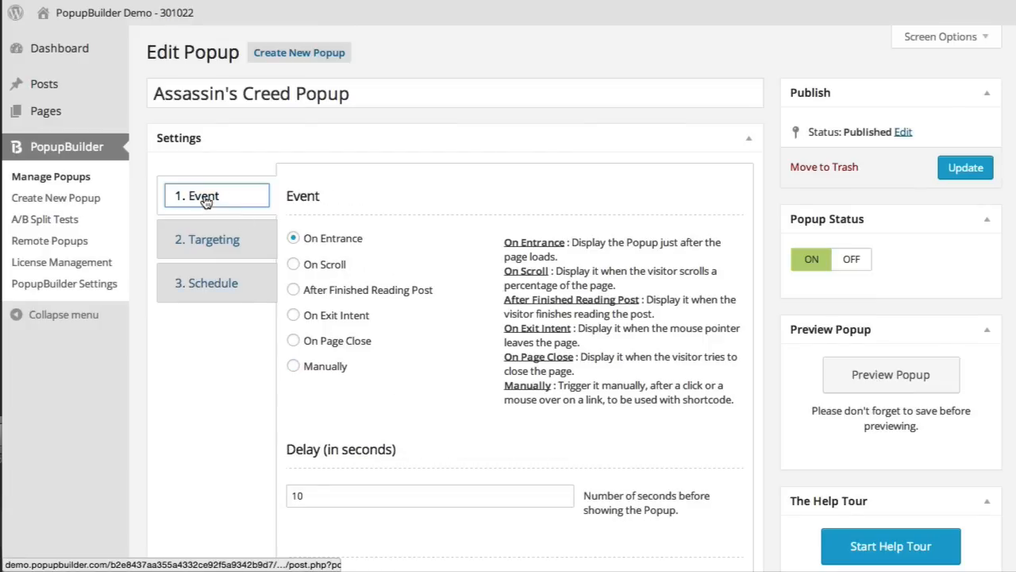